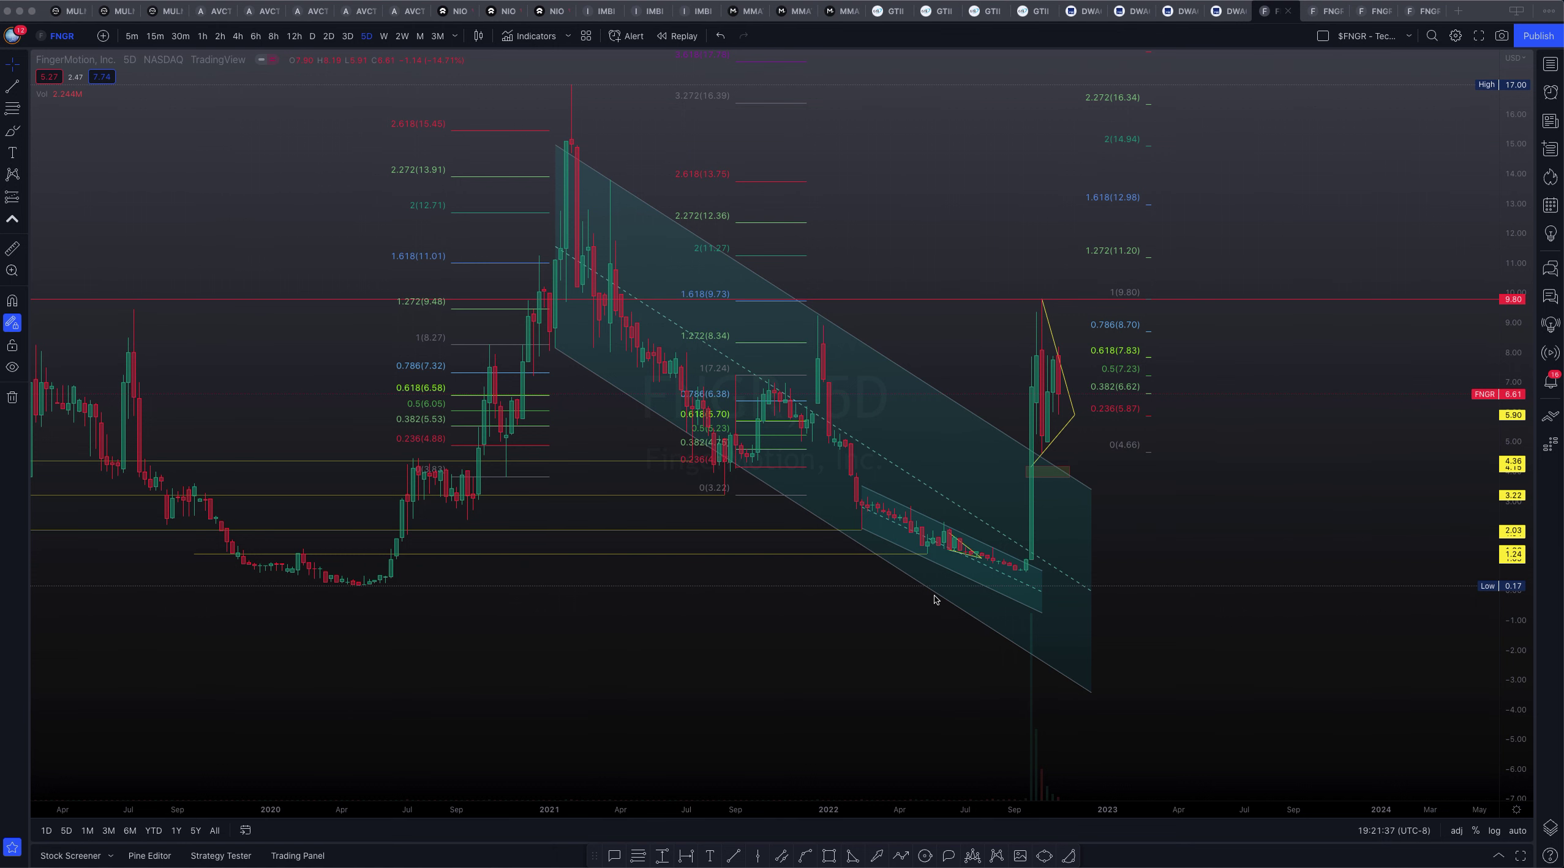
Pan and zoom the FNGR 5D chart to show recent price action and the 2020 history.
drag(873, 646, 796, 699)
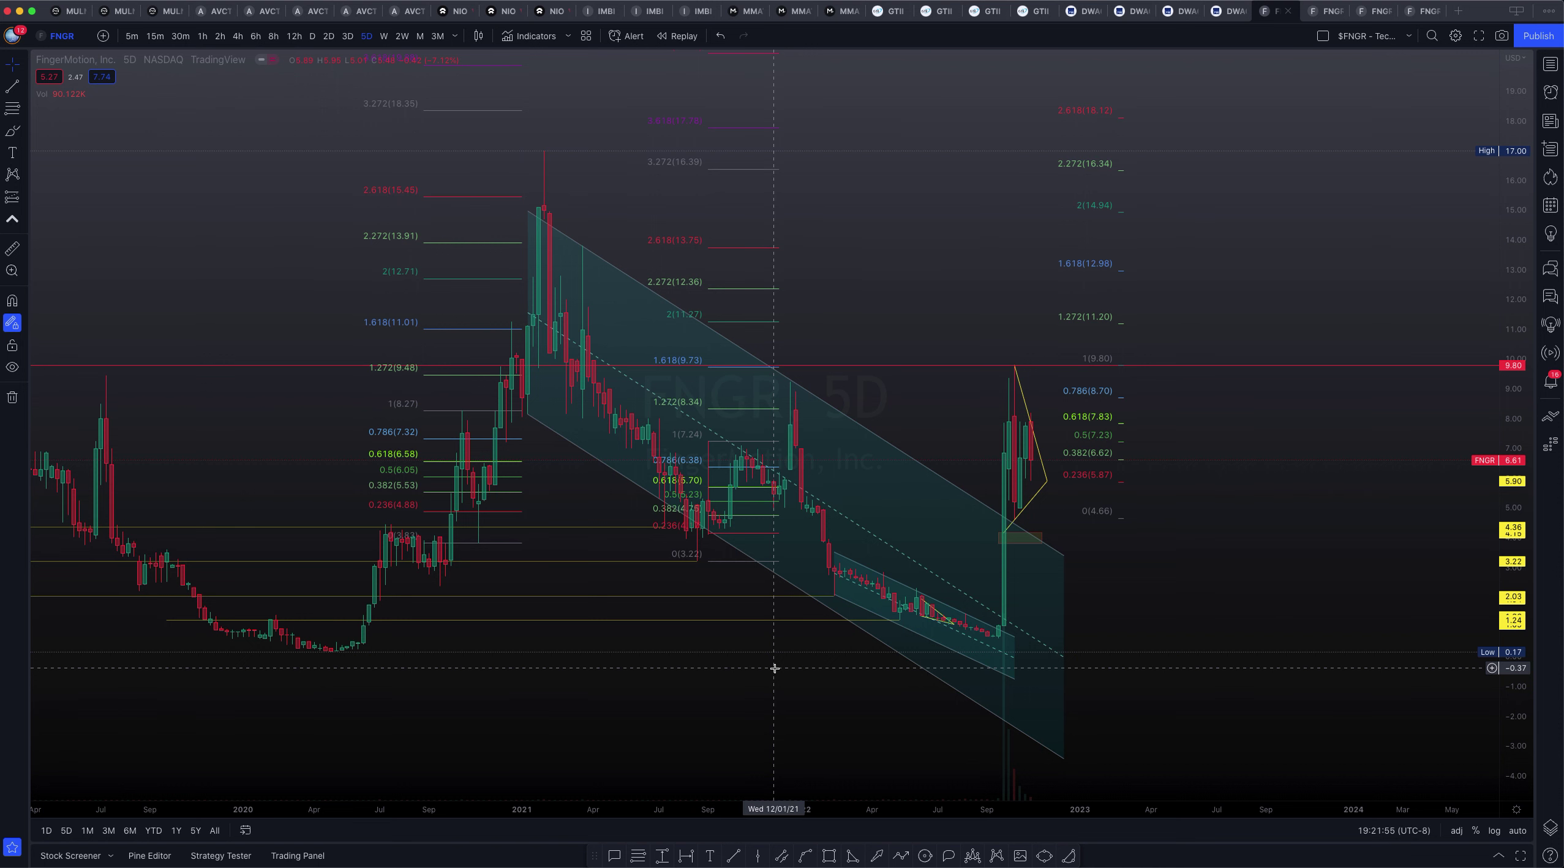
scroll(775, 669, right, 3)
scroll(775, 668, right, 15)
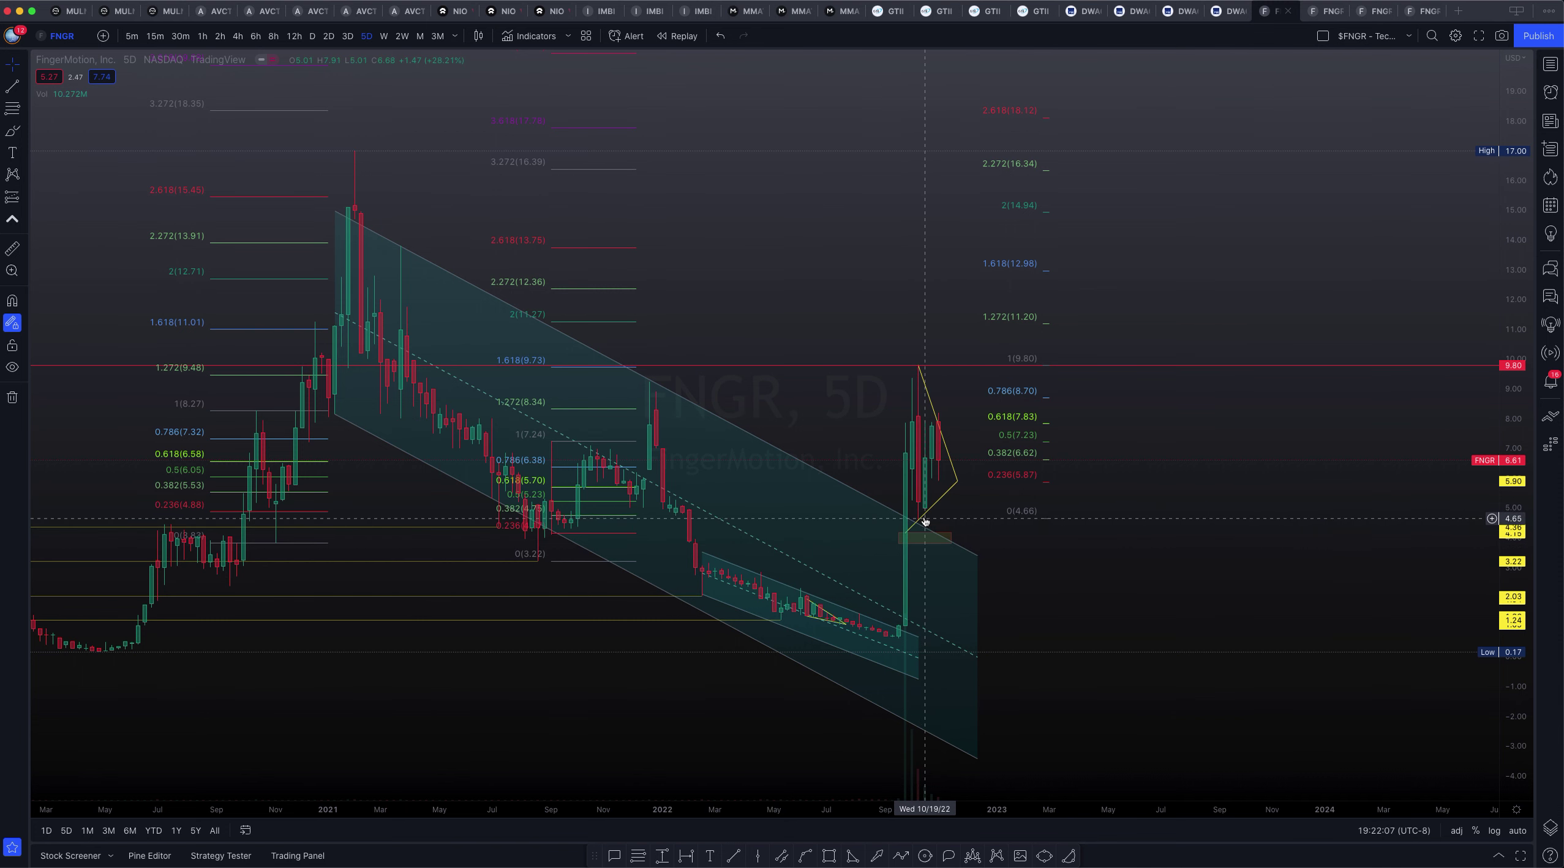
scroll(699, 321, up, 4)
drag(848, 318, 1368, 390)
scroll(1409, 398, down, 3)
scroll(1408, 390, left, 3)
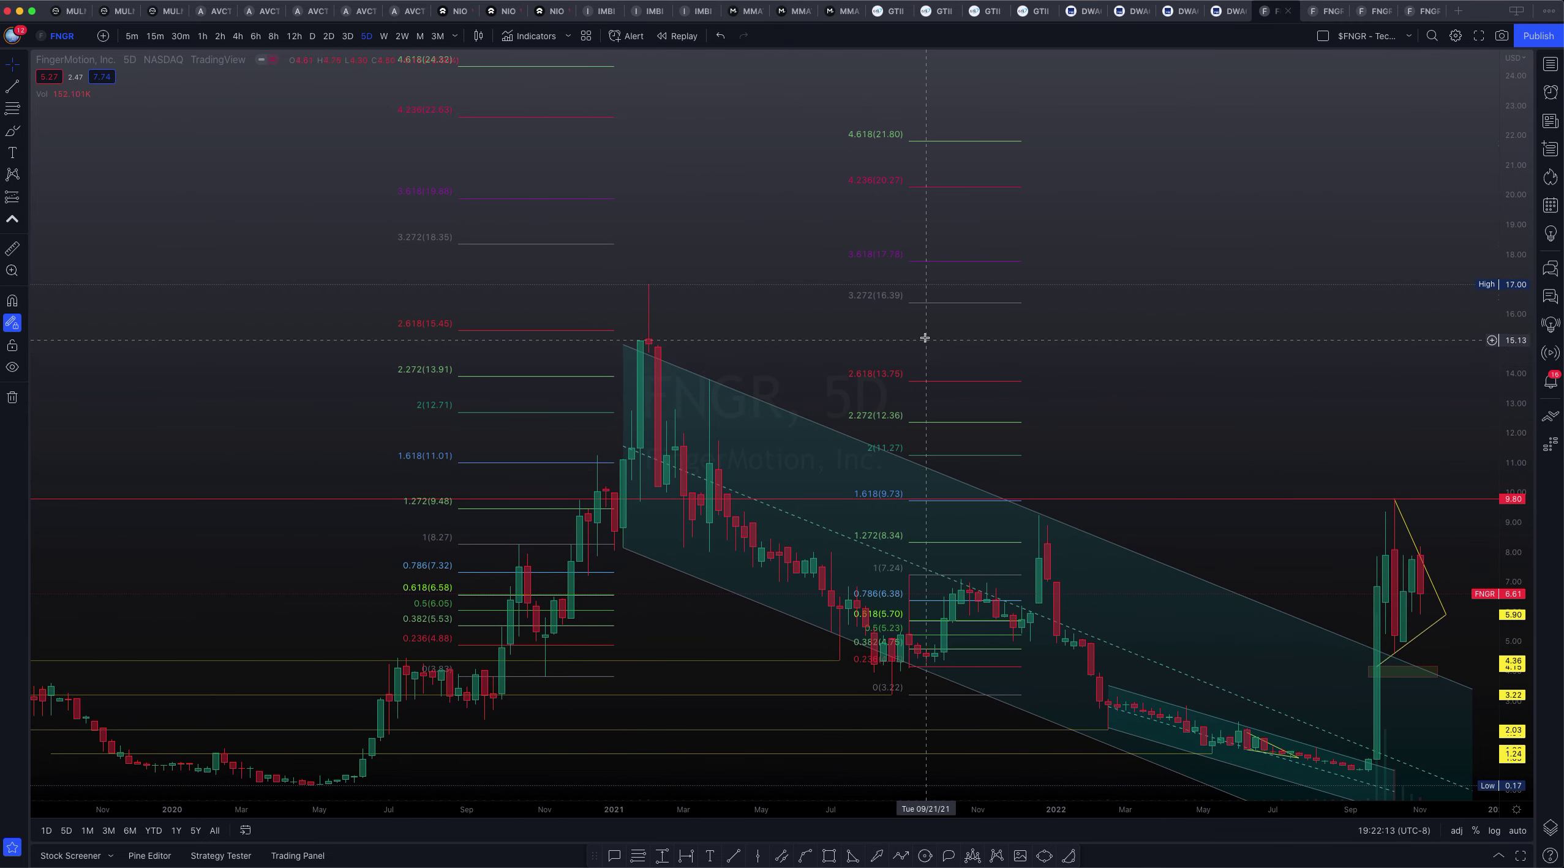
drag(1282, 313, 1313, 220)
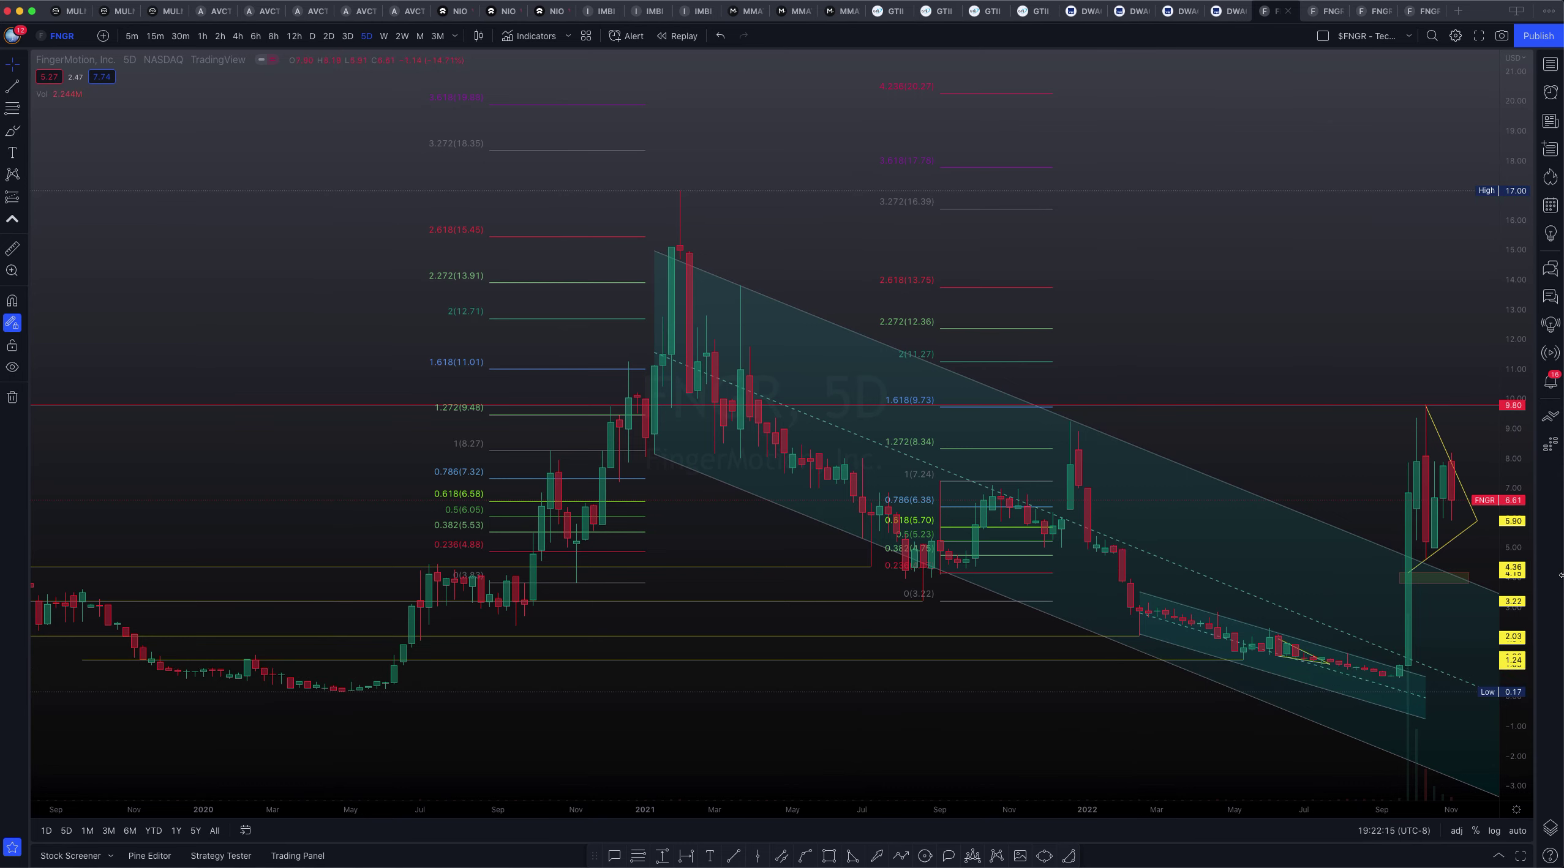
drag(1521, 554, 1522, 521)
scroll(349, 456, up, 3)
click(1151, 277)
drag(1152, 277, 1295, 263)
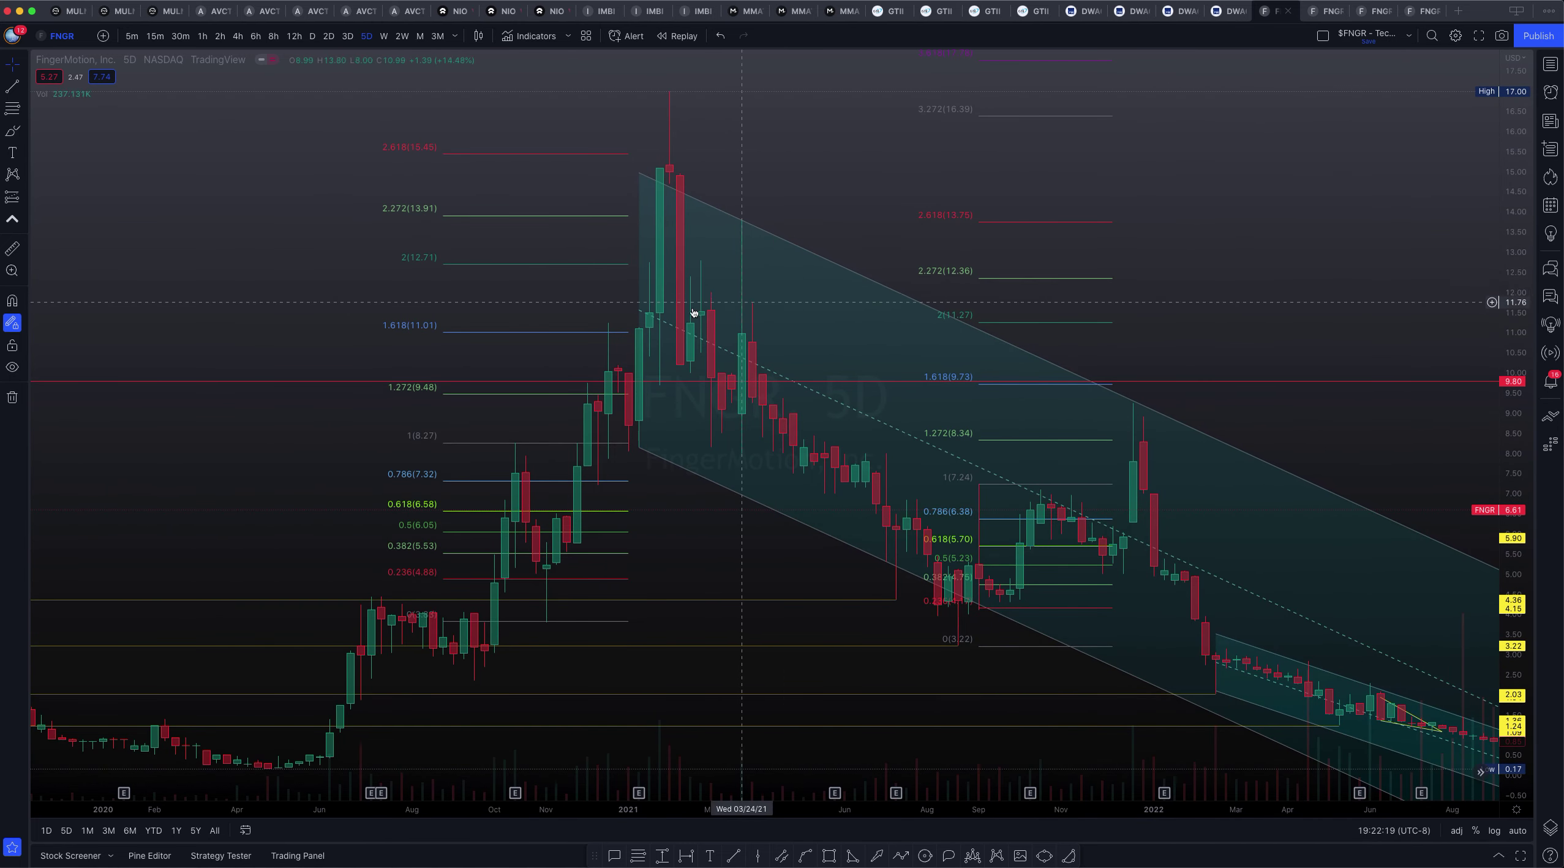
Recenter the 5D chart on the 2022 pennant breakout, the channel and the upper Fibonacci levels.
drag(740, 171, 732, 215)
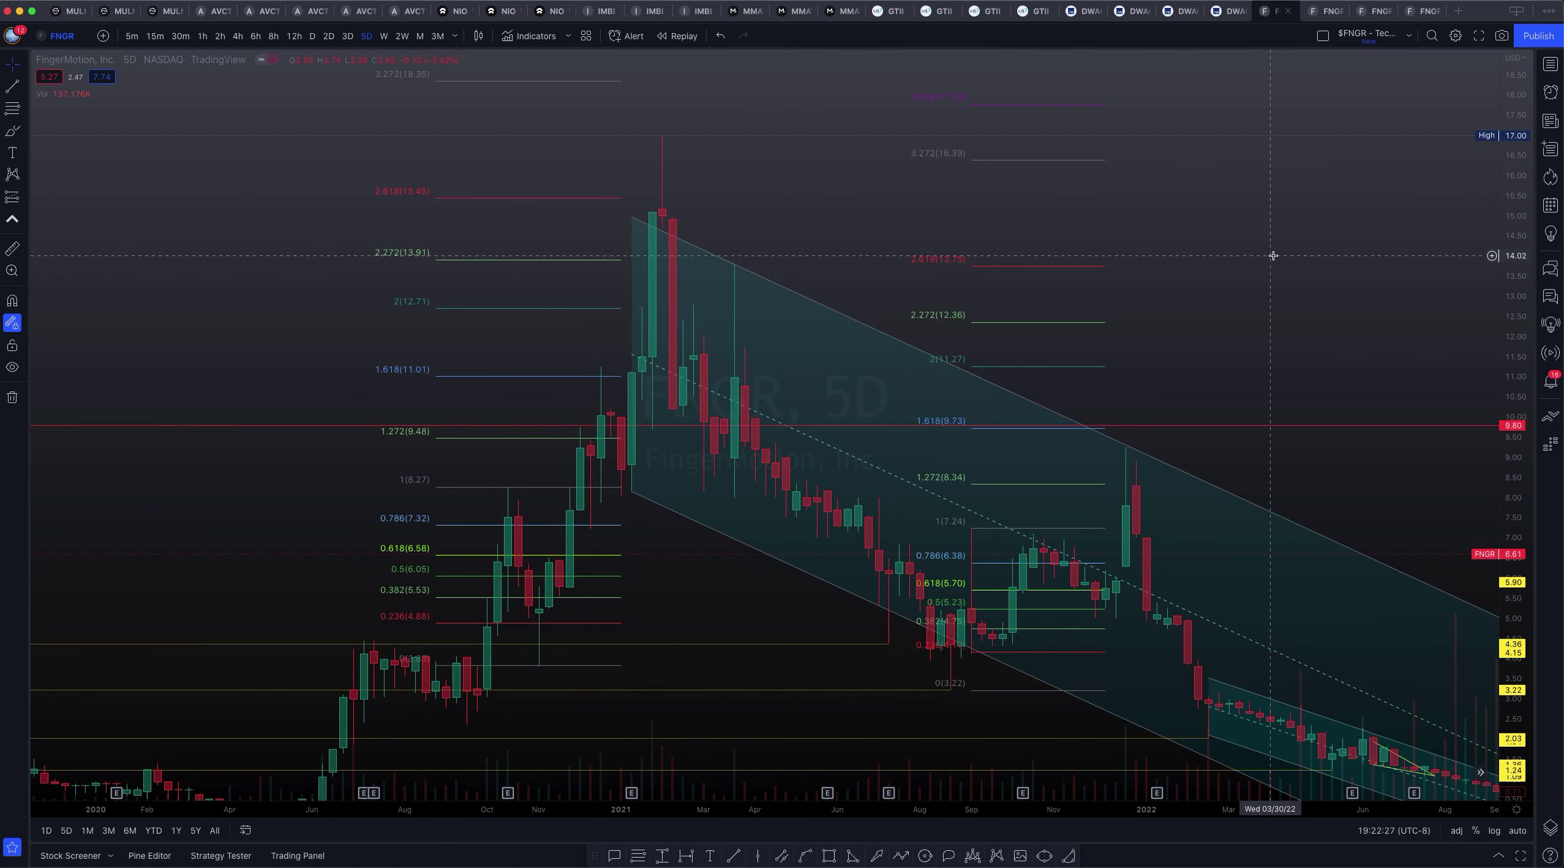
drag(1270, 255, 1093, 245)
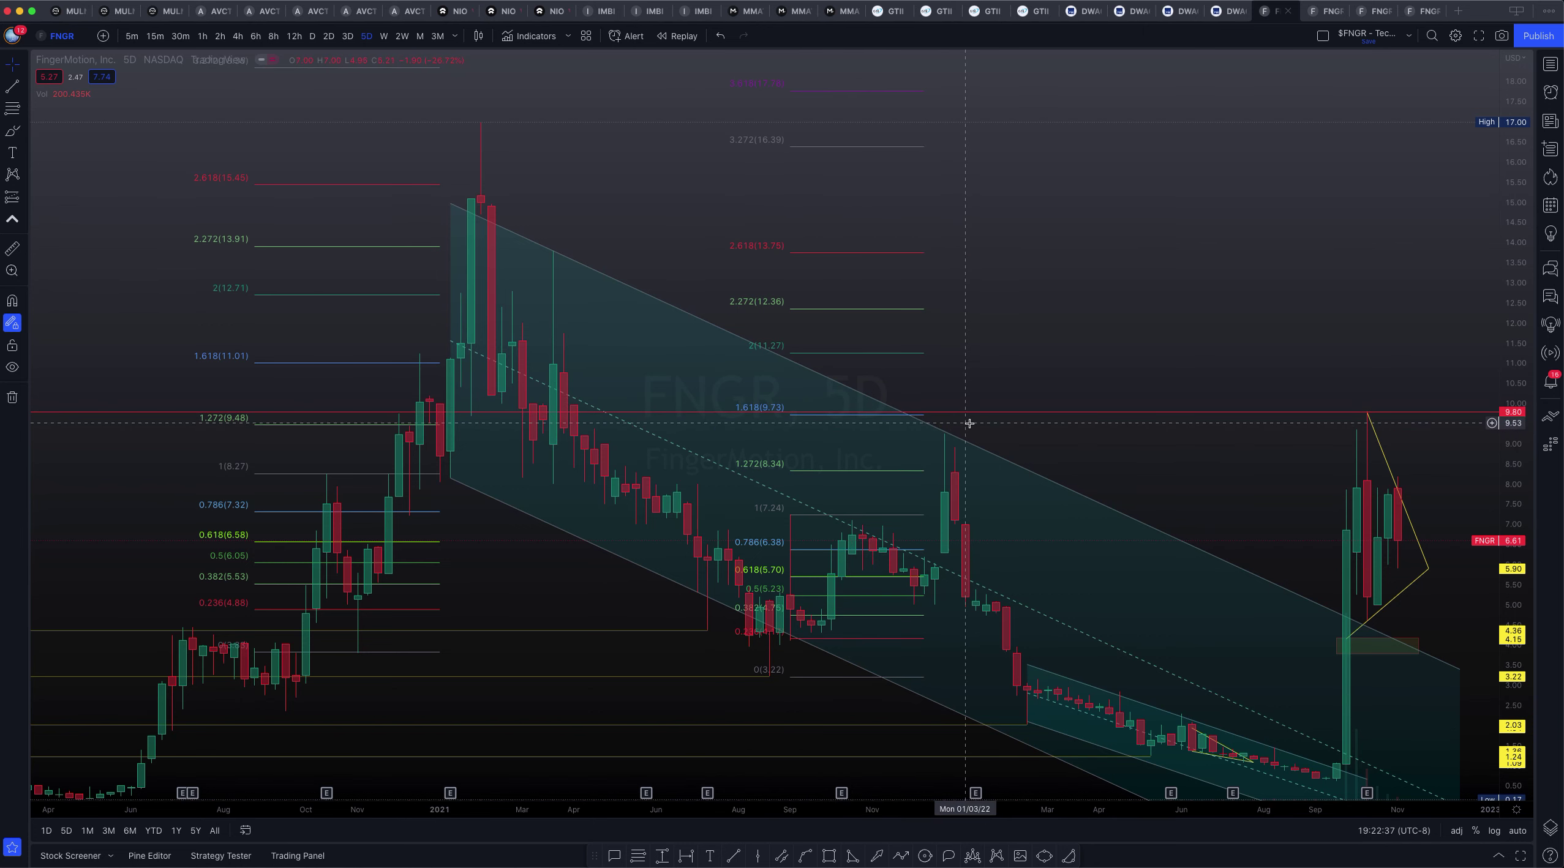
drag(1201, 499, 772, 441)
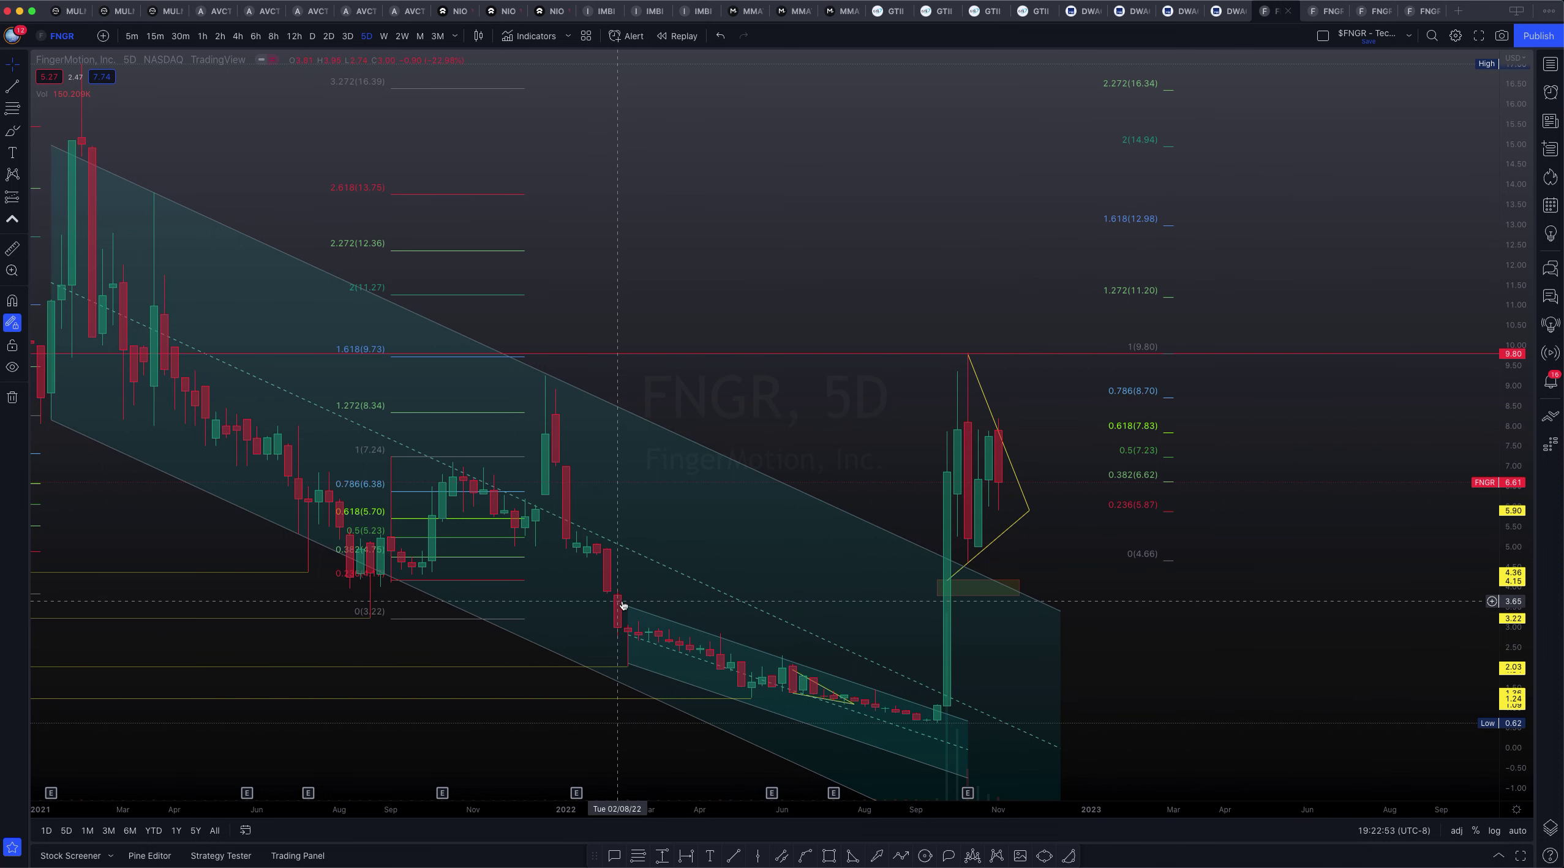
drag(623, 606, 439, 468)
scroll(440, 468, down, 5)
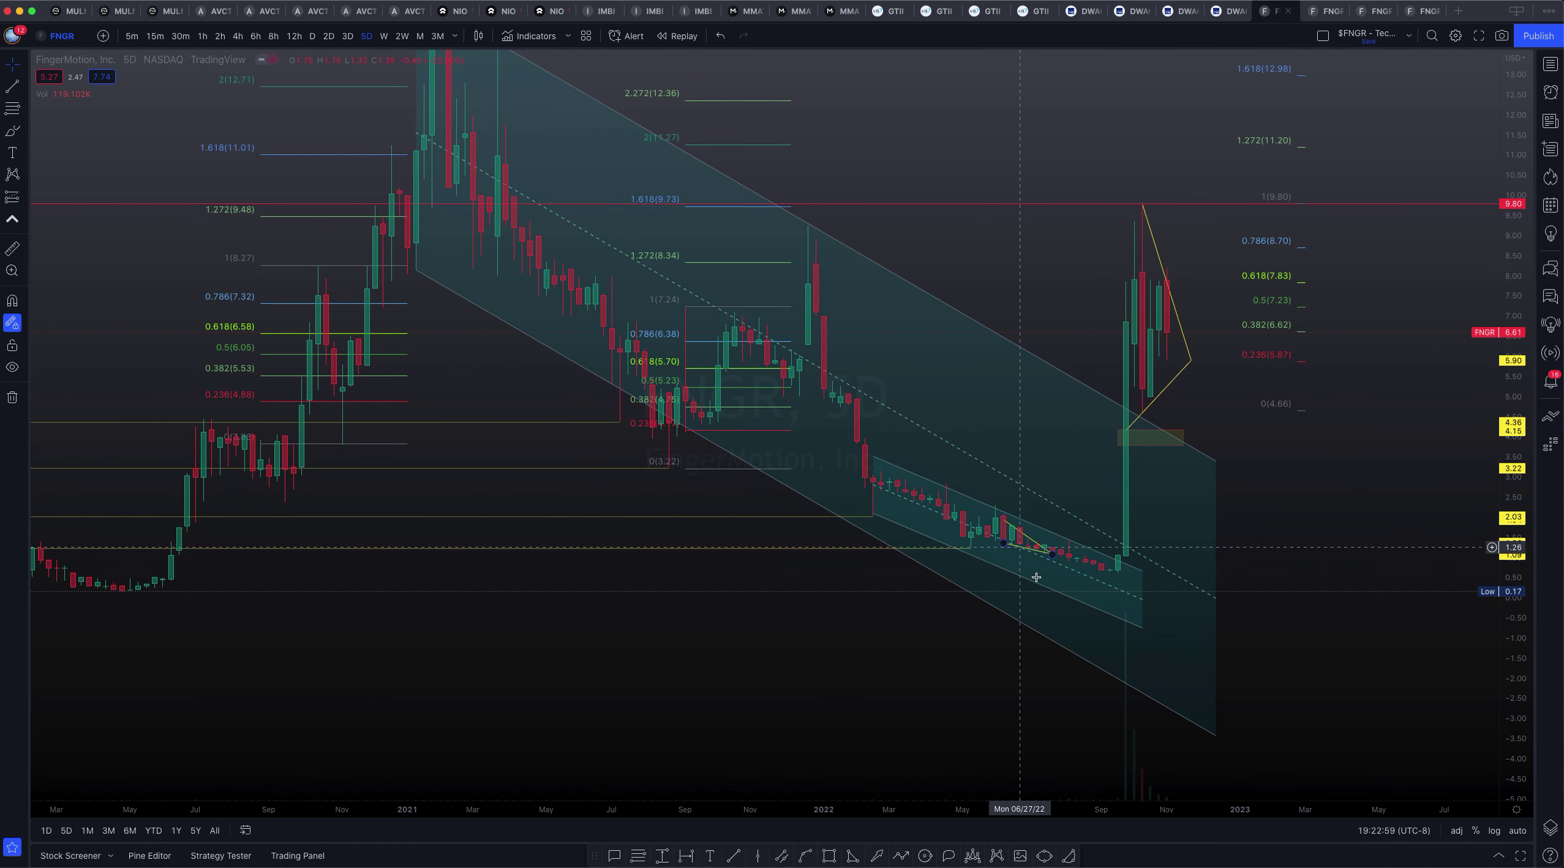
drag(1363, 547, 1216, 588)
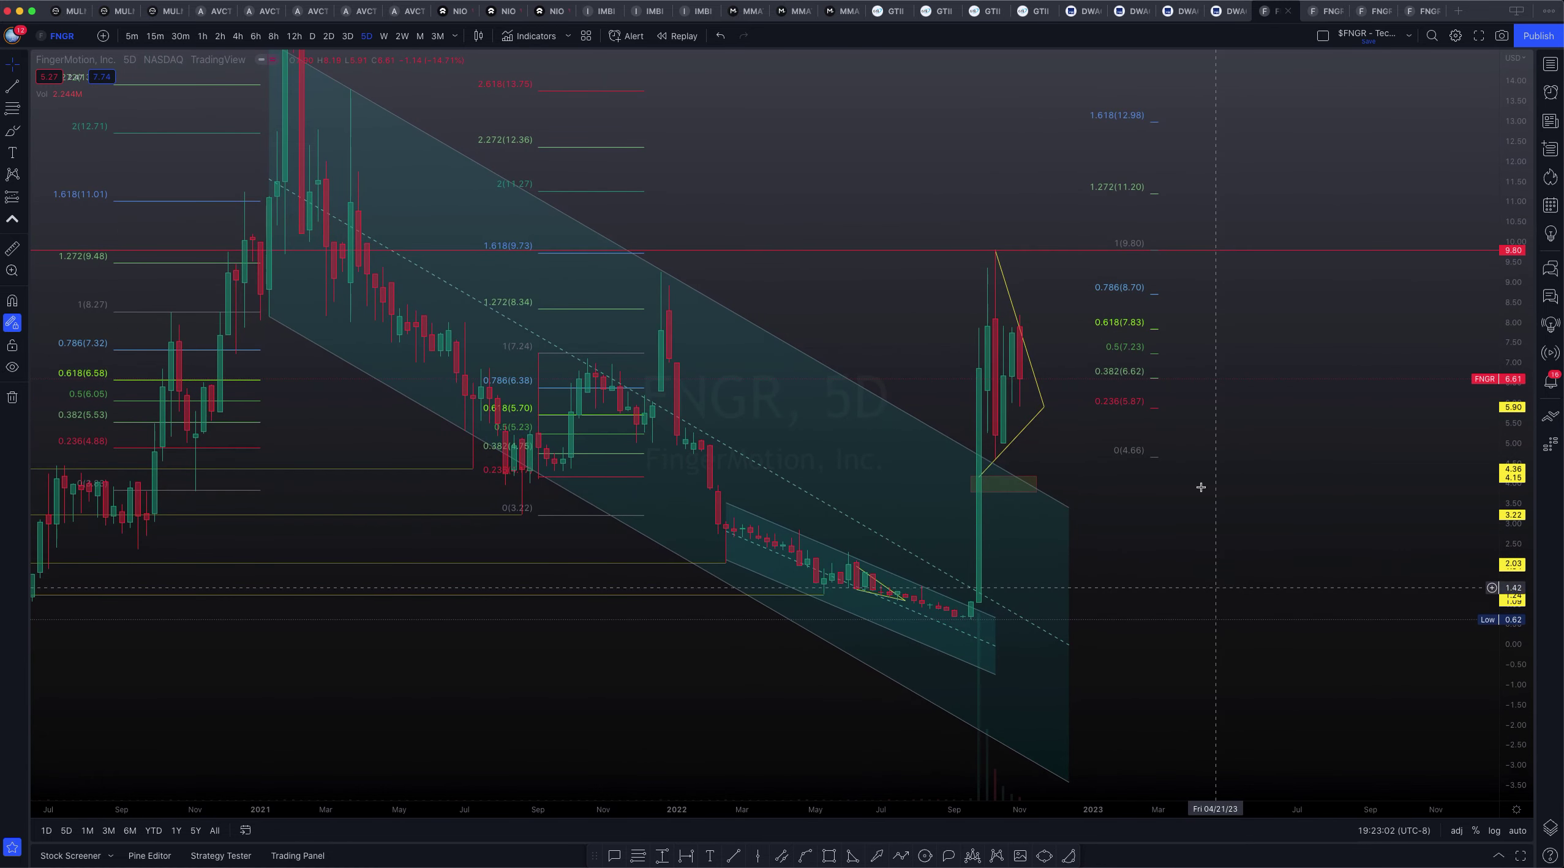
Bring up the FNGR 3D channel chart and pan it to start at the channel top.
click(1325, 11)
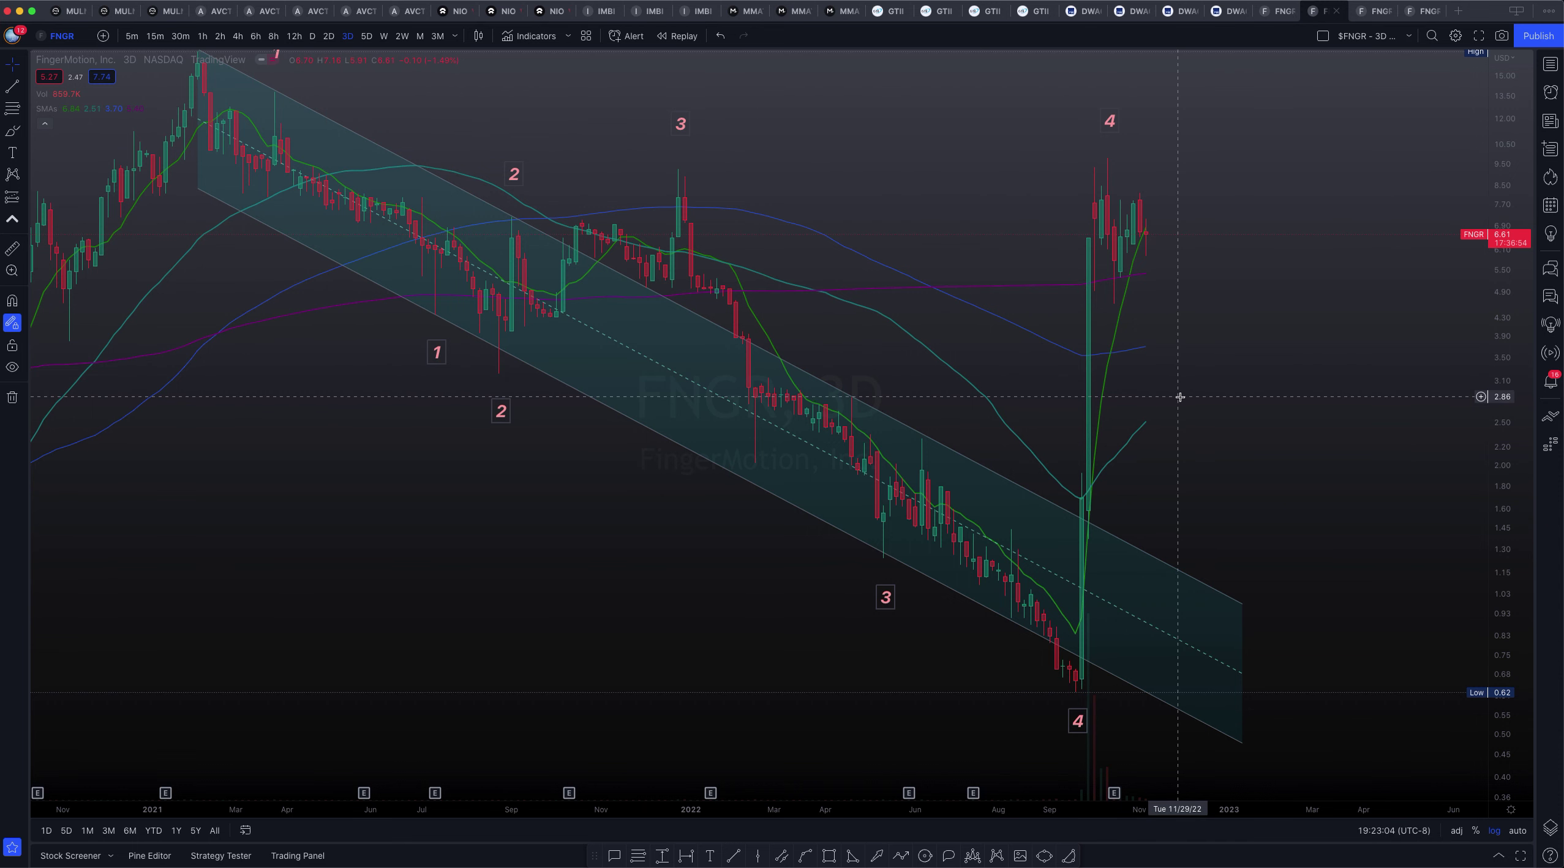
scroll(1528, 407, down, 3)
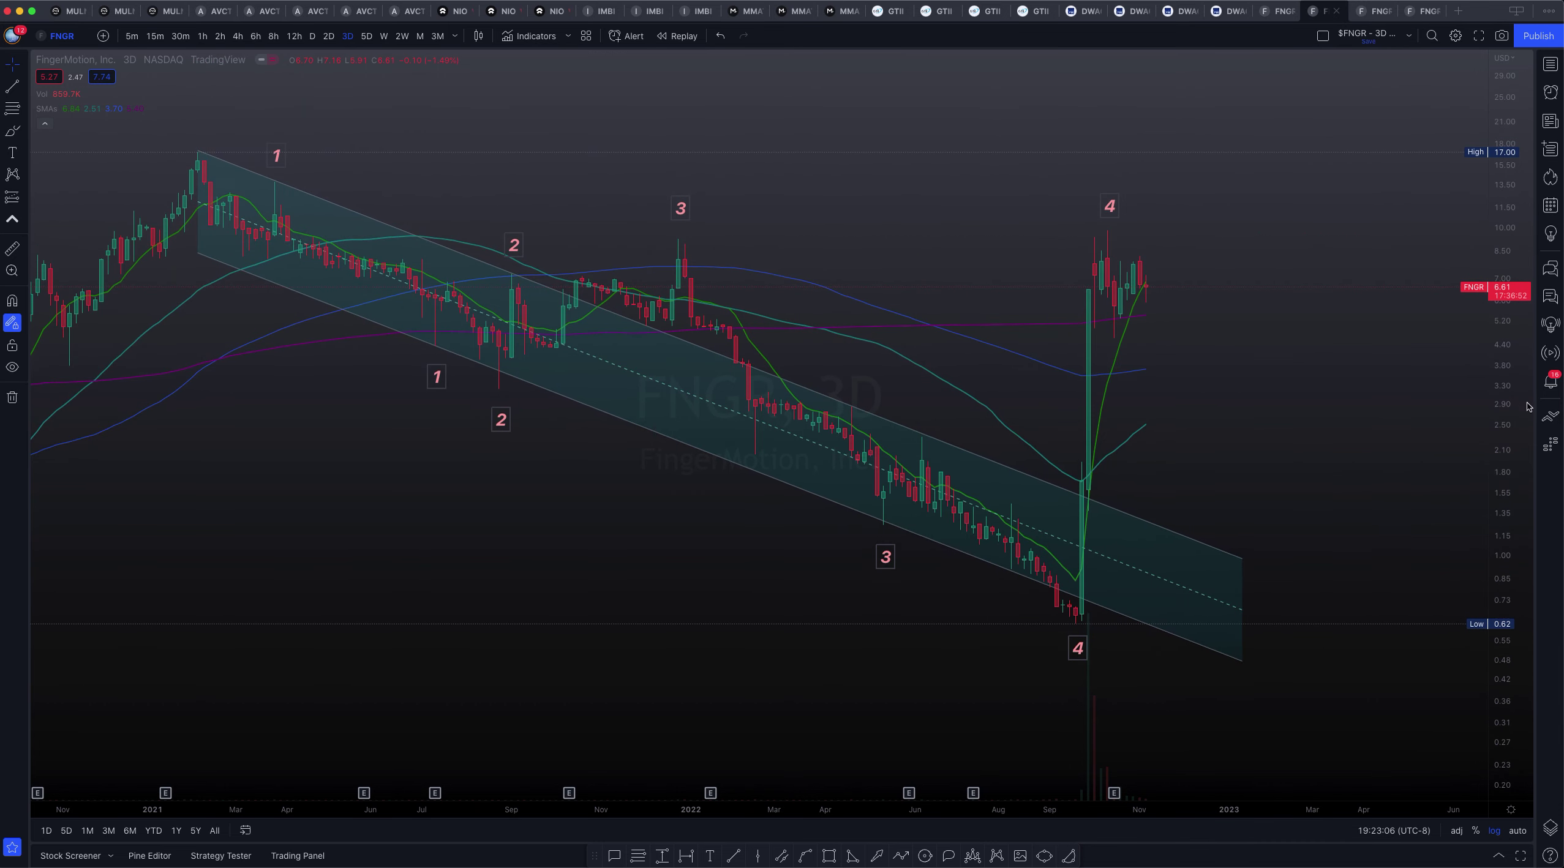
click(1294, 12)
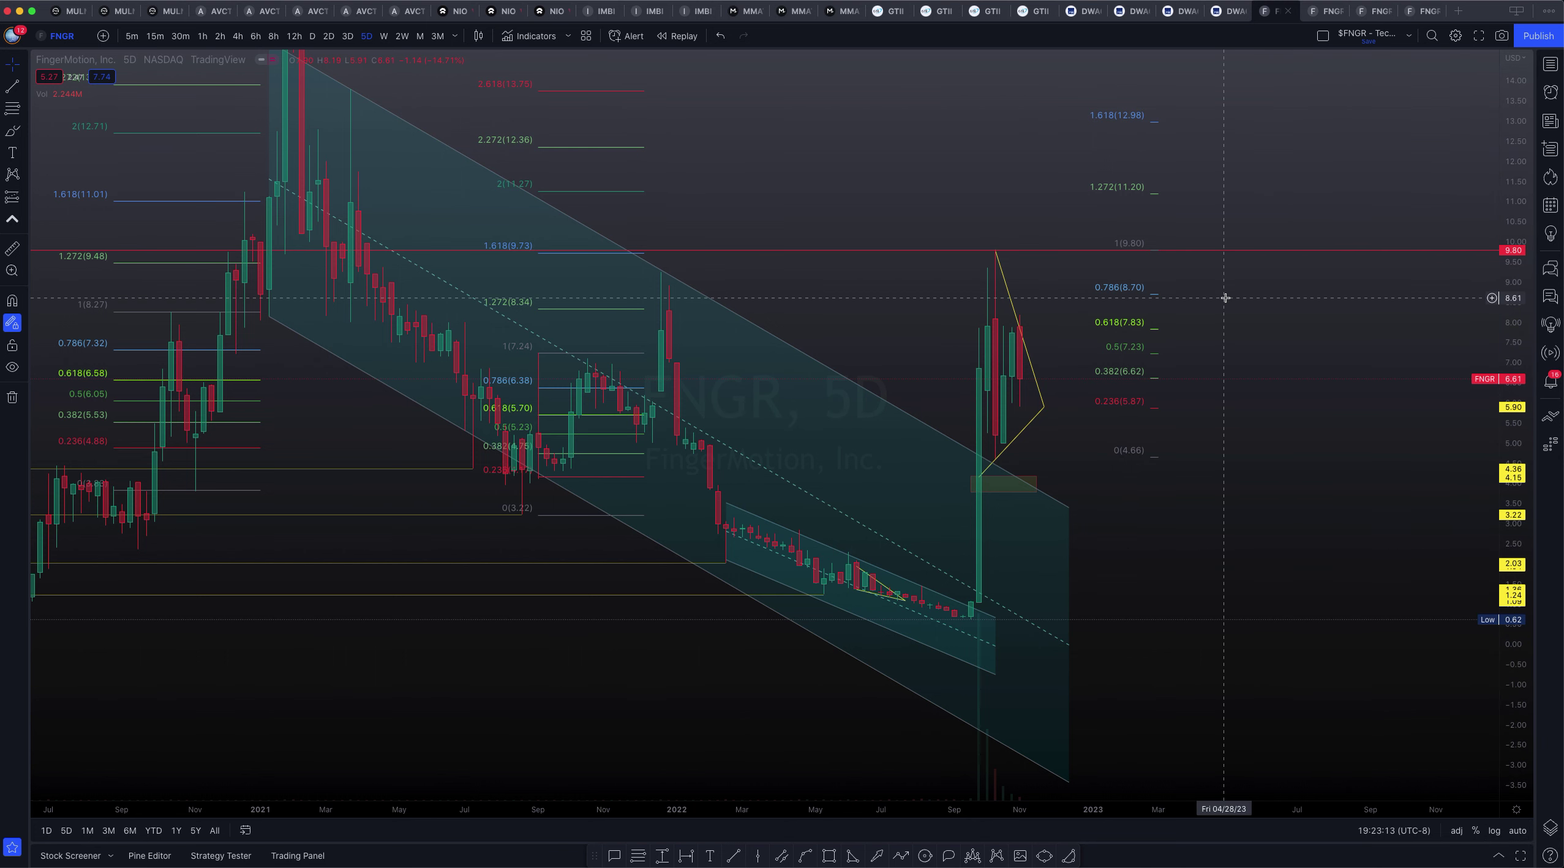
click(1313, 11)
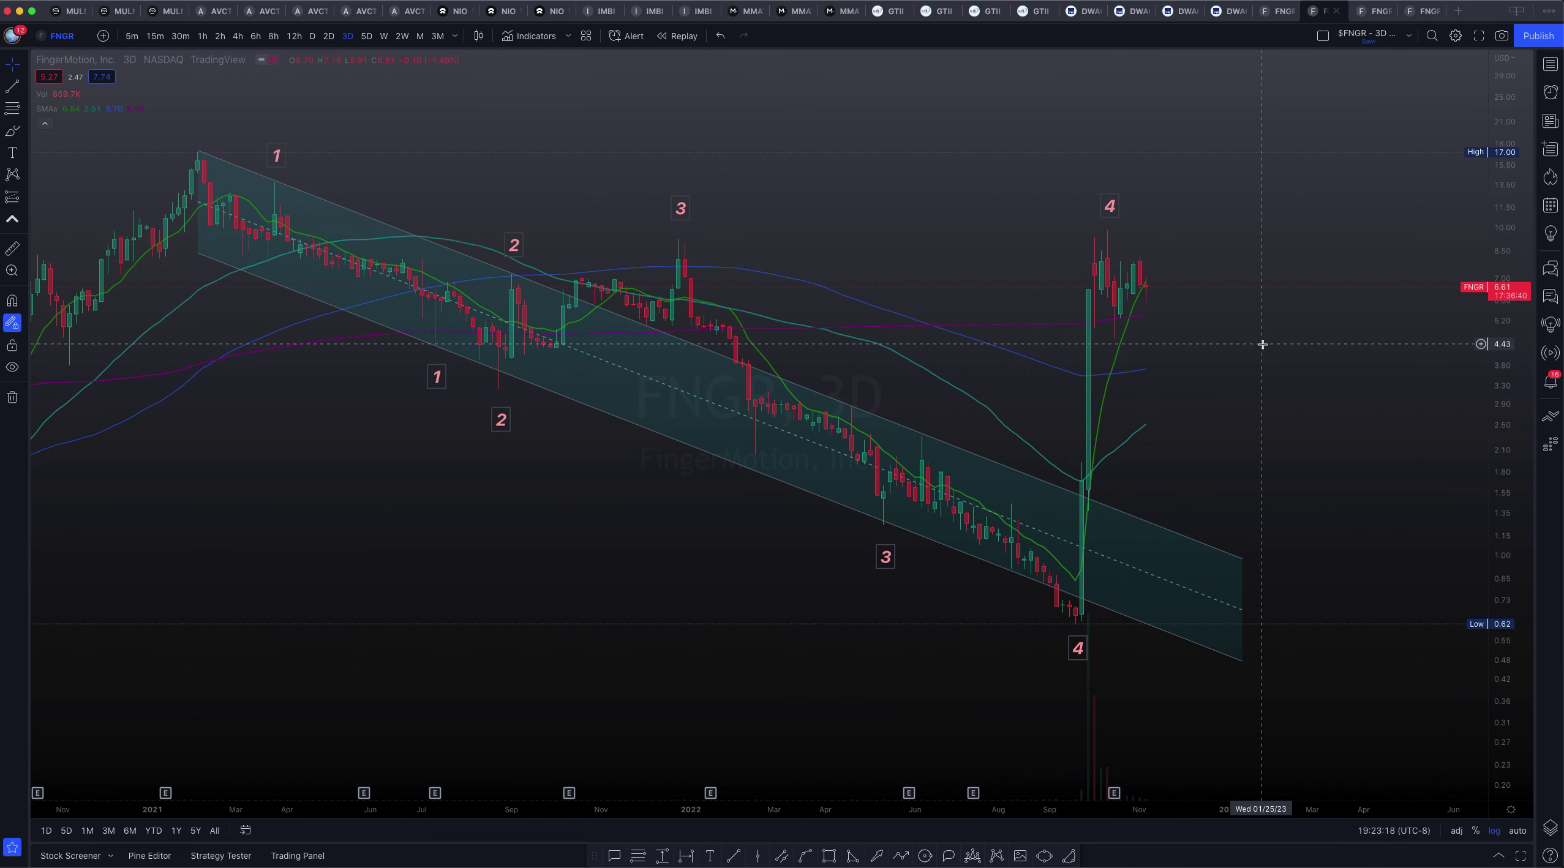
scroll(1263, 345, down, 2)
drag(871, 171, 715, 192)
drag(862, 423, 1005, 227)
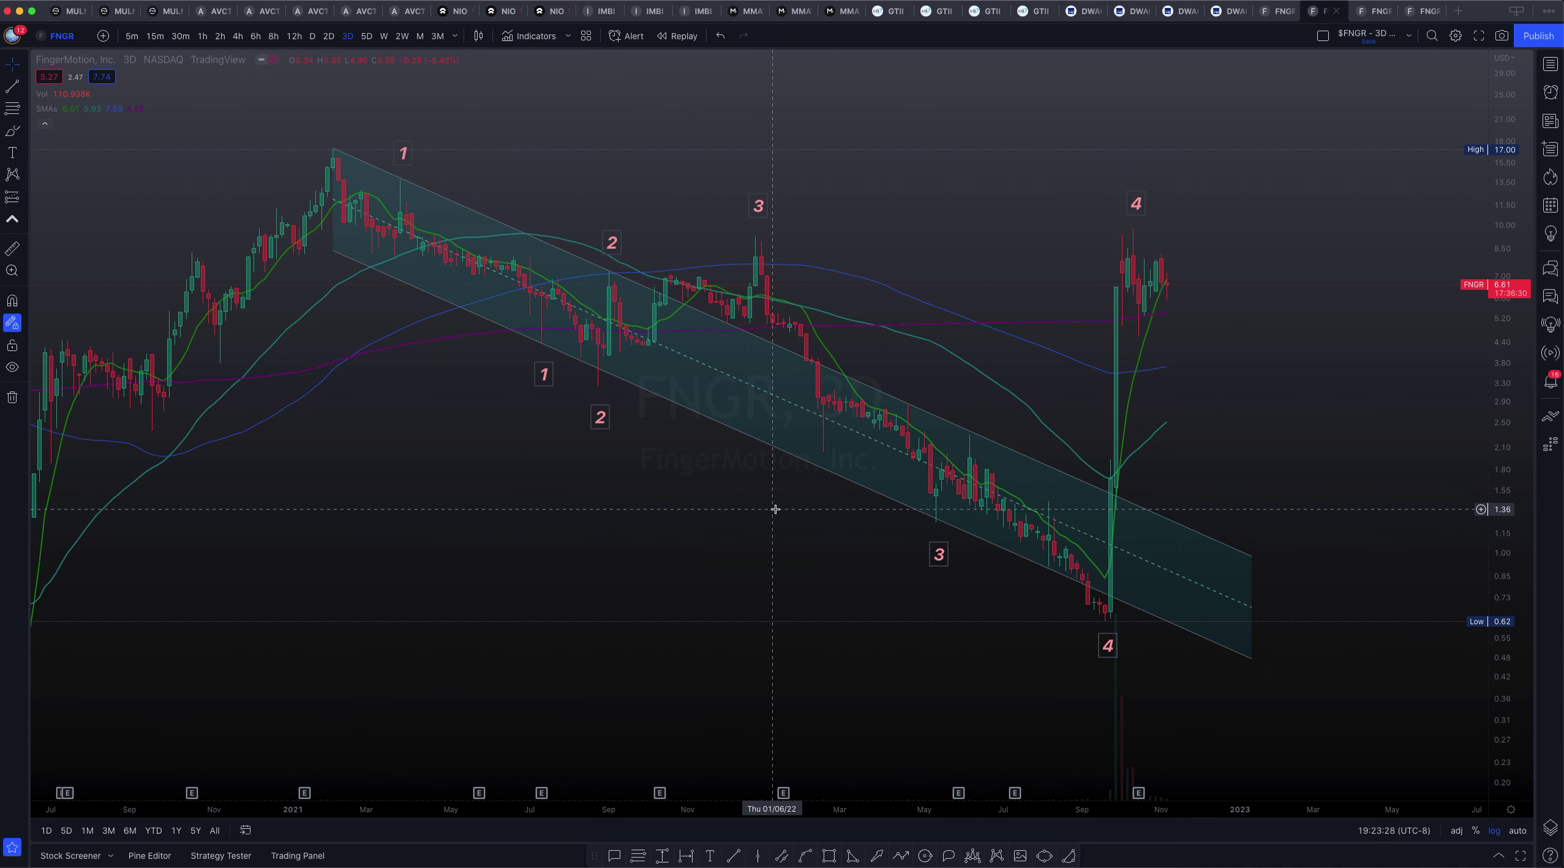
drag(742, 512, 667, 522)
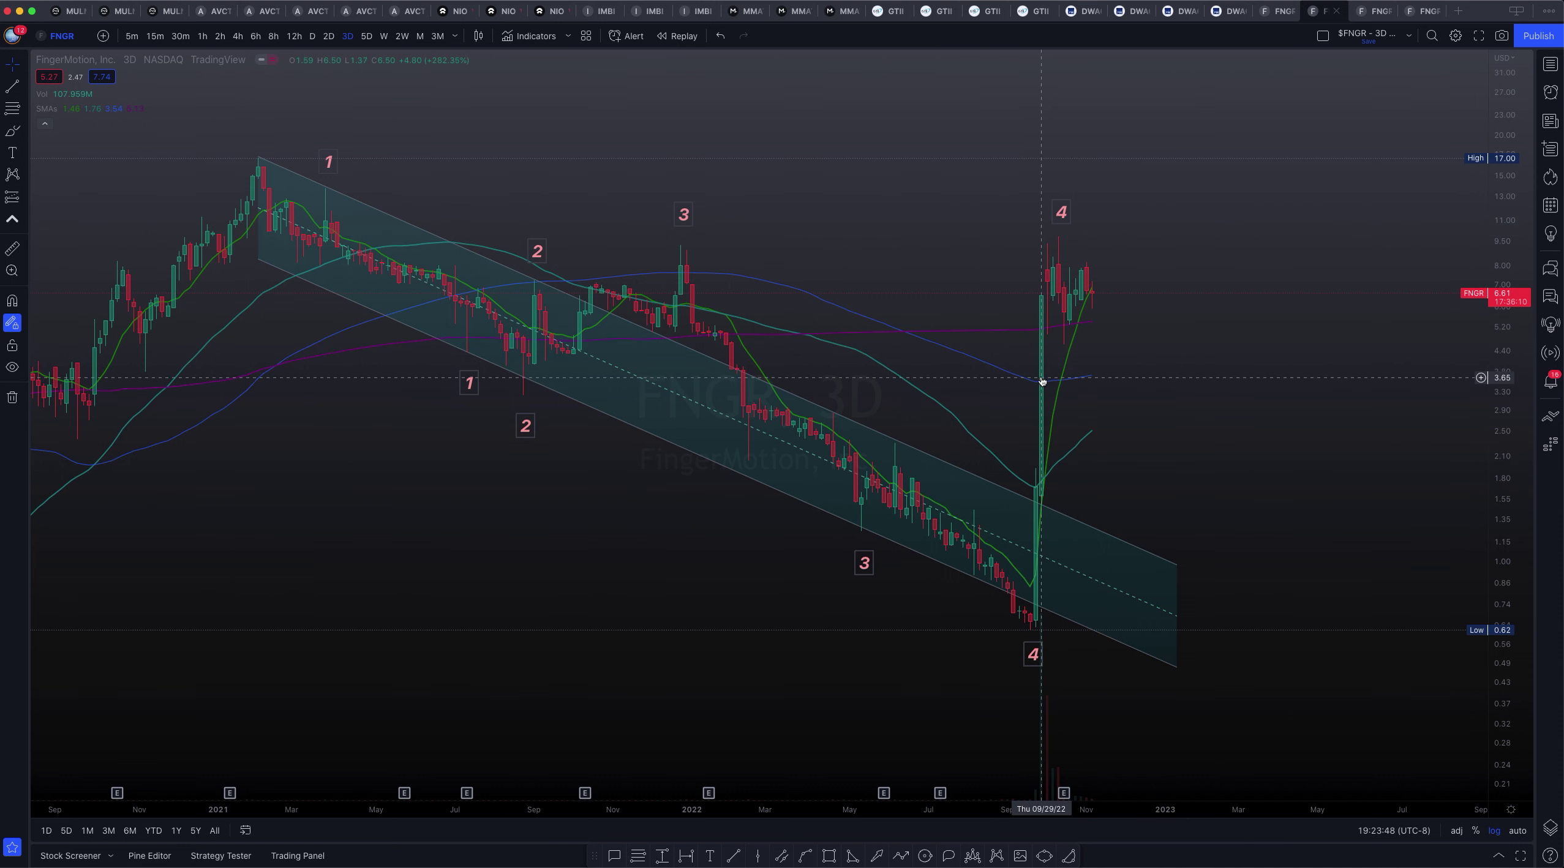
Pan and zoom the 3D chart around the September 2022 spike and the recent numbered waves.
drag(1041, 520, 554, 503)
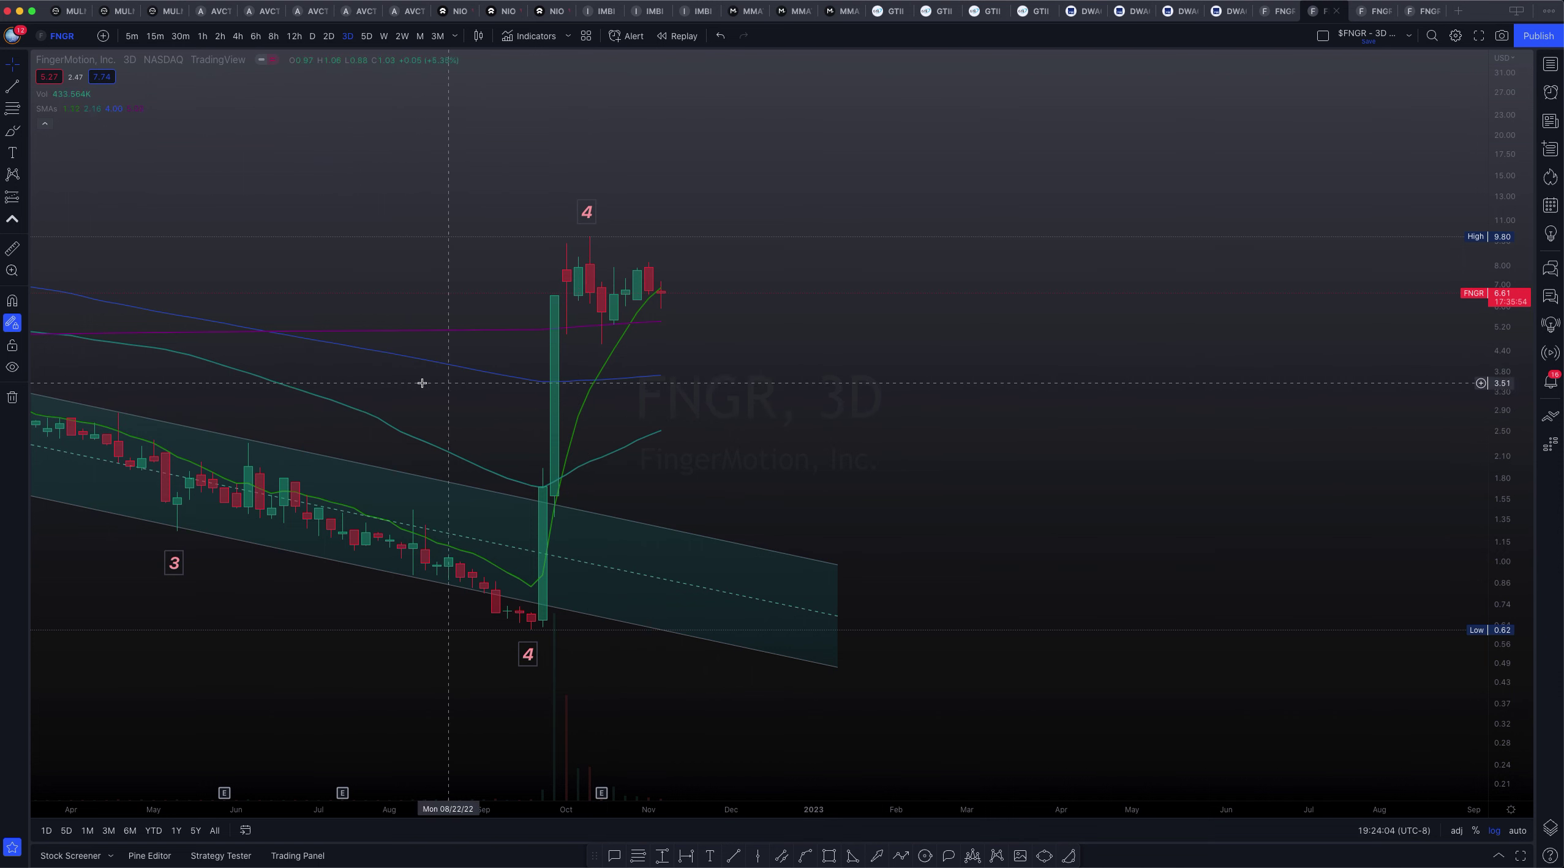
scroll(407, 376, up, 1)
scroll(404, 376, up, 1)
scroll(919, 450, left, 5)
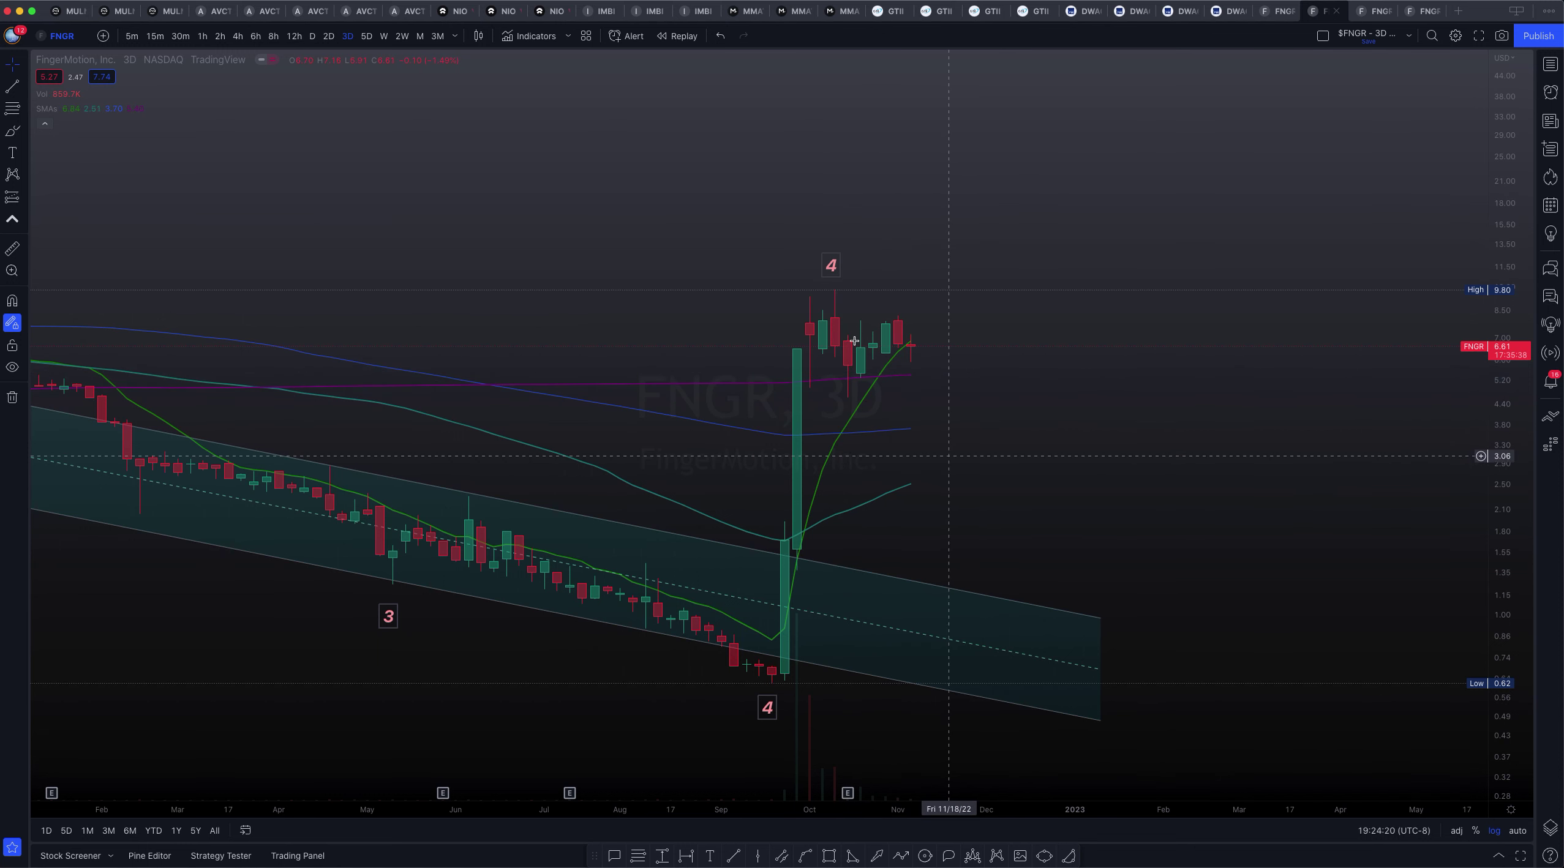
scroll(910, 389, down, 5)
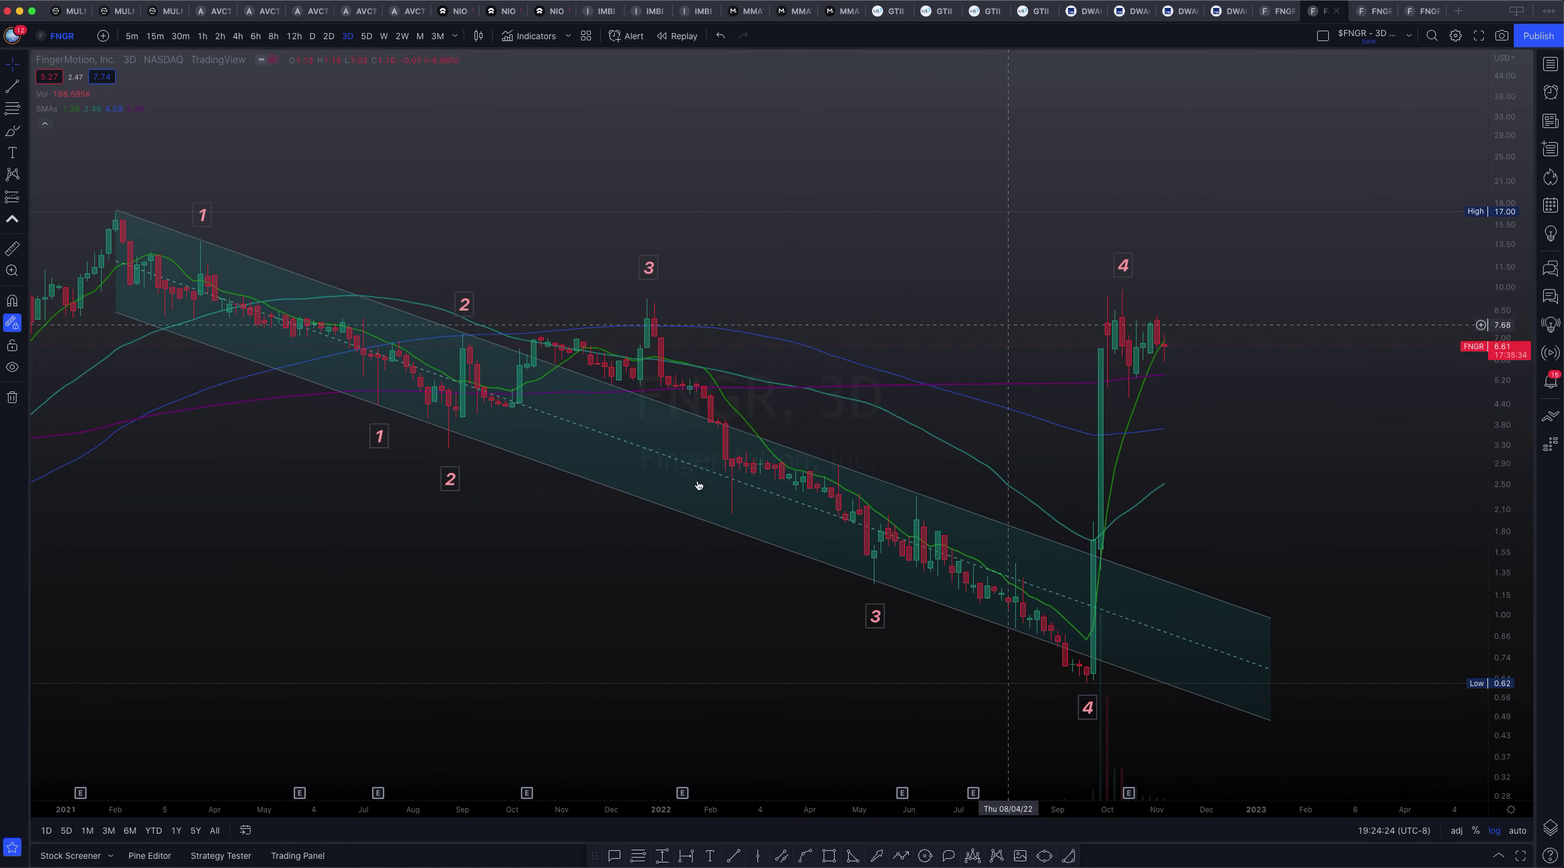
drag(1067, 283, 808, 259)
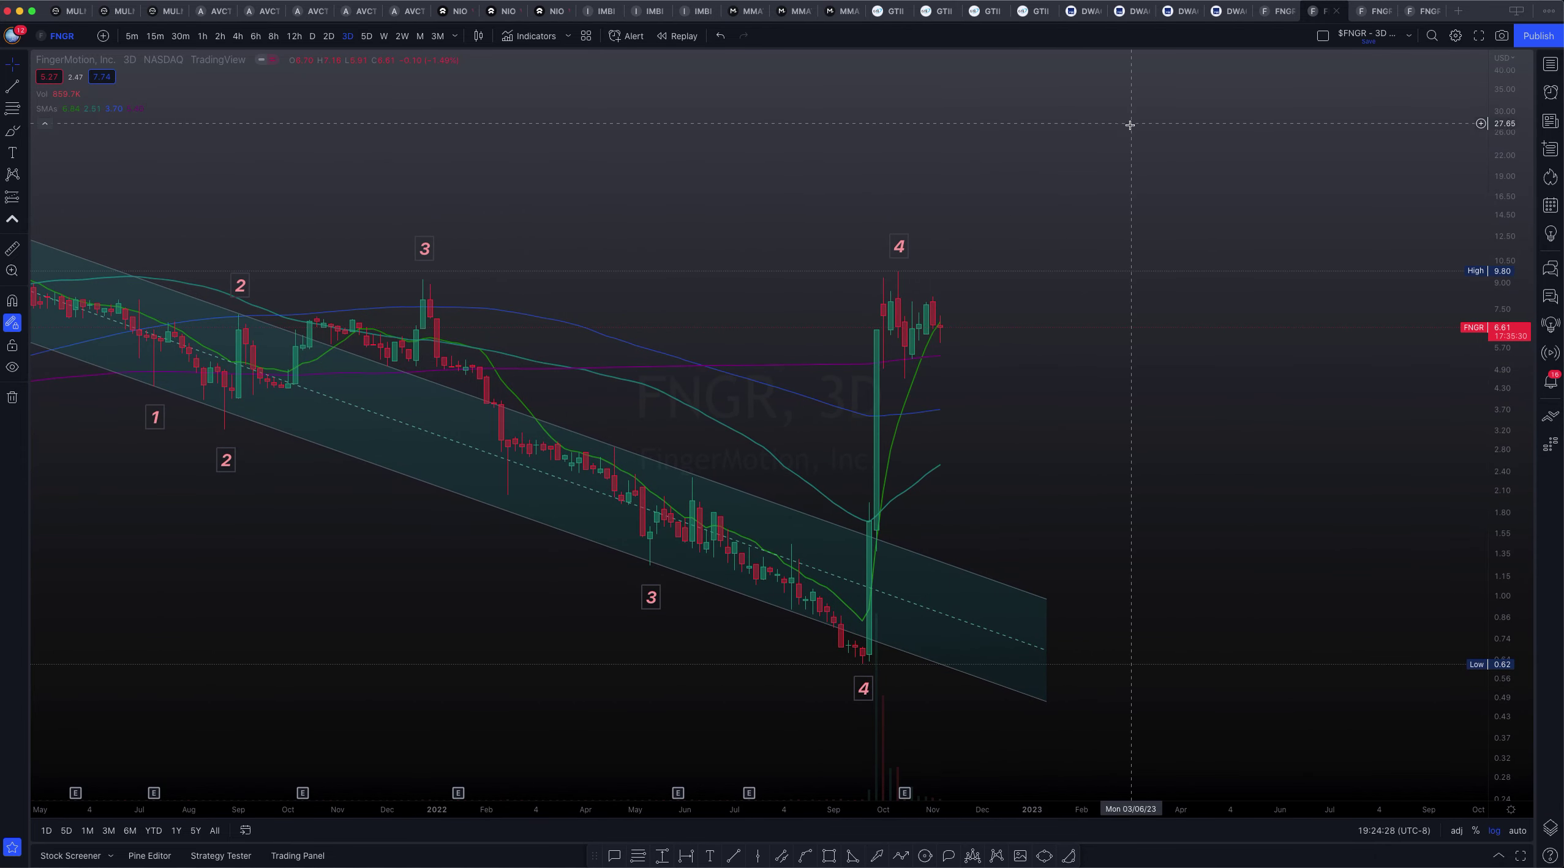
drag(1130, 124, 862, 223)
key(ctrl+Tab)
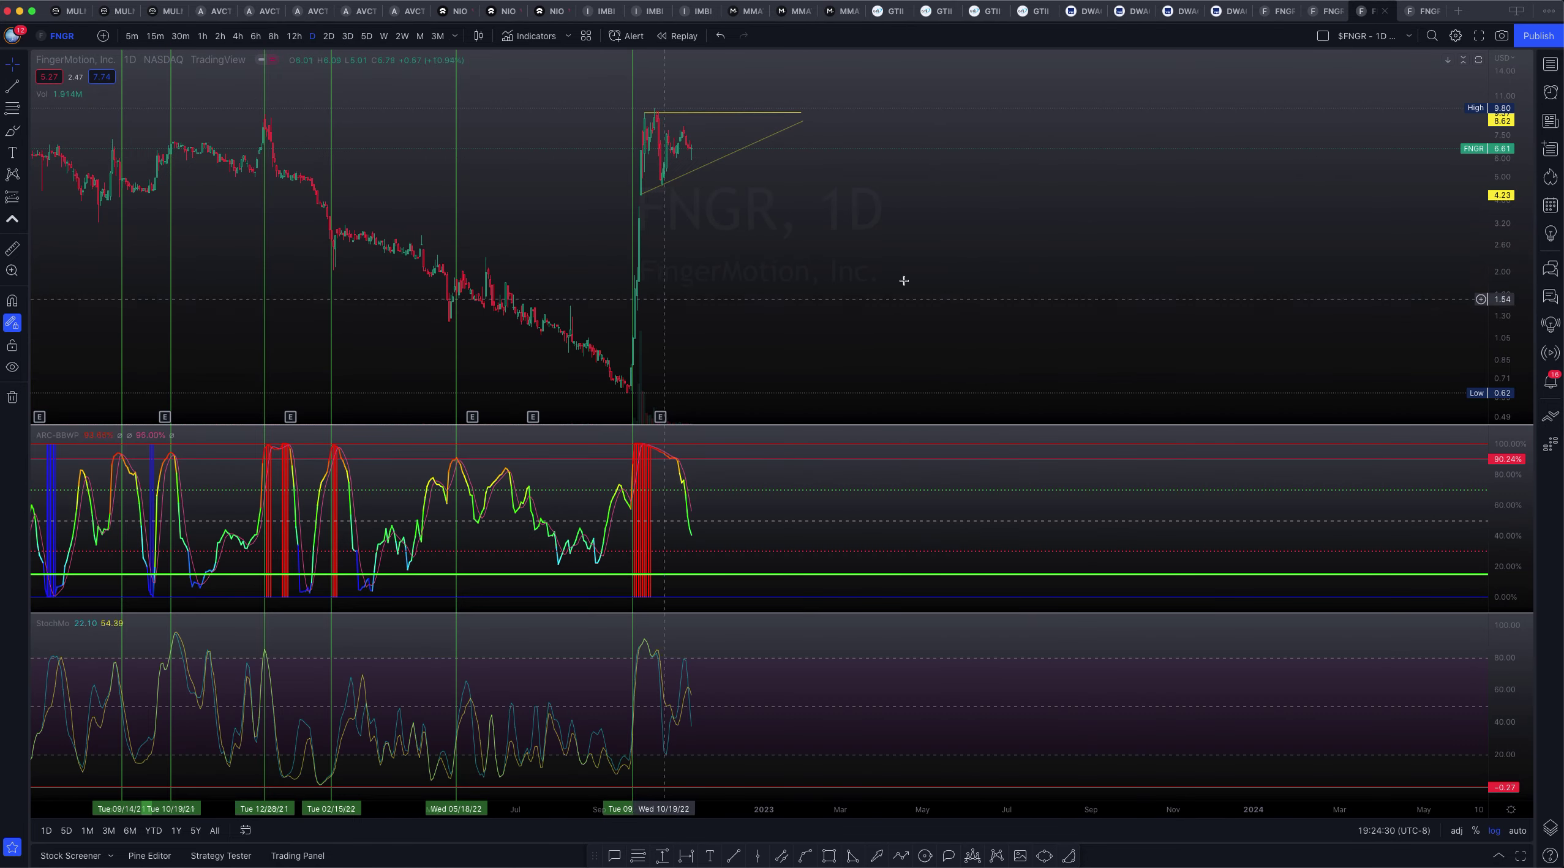
drag(1149, 303, 1396, 304)
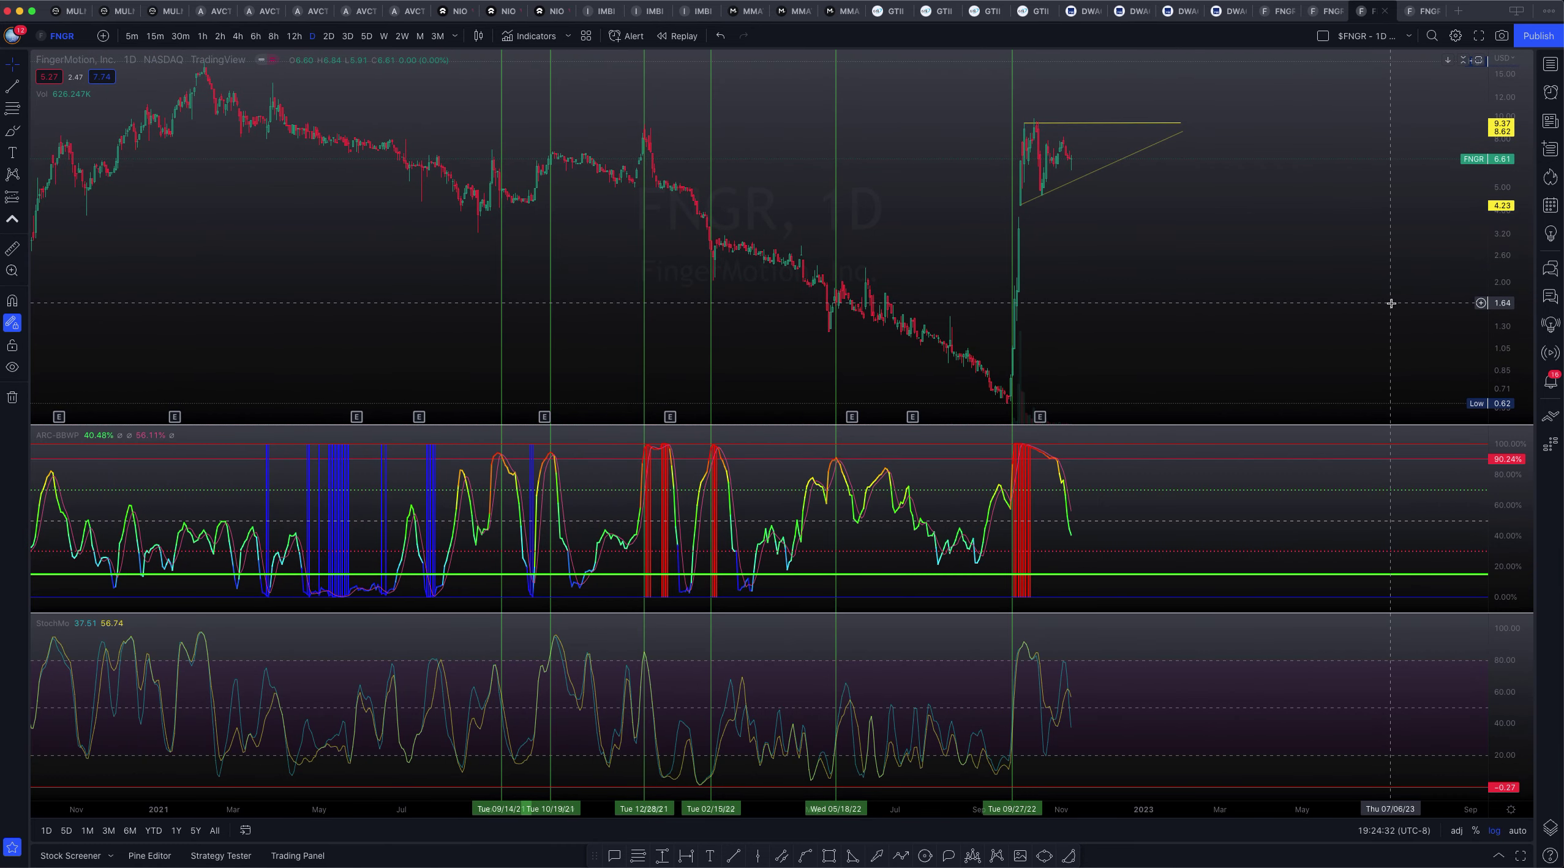
scroll(1253, 245, down, 6)
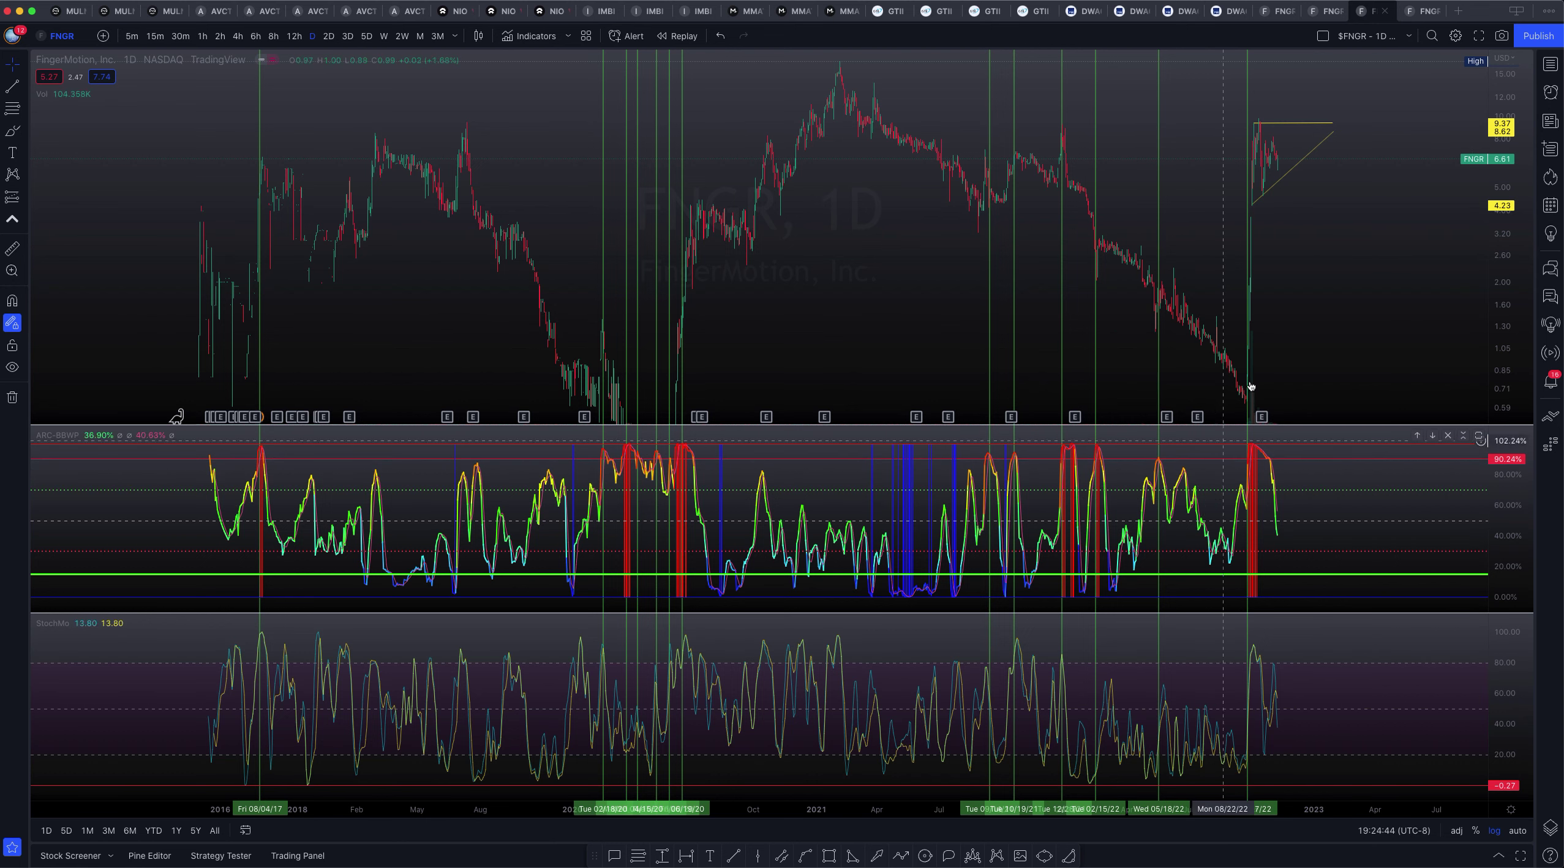
scroll(1102, 401, up, 3)
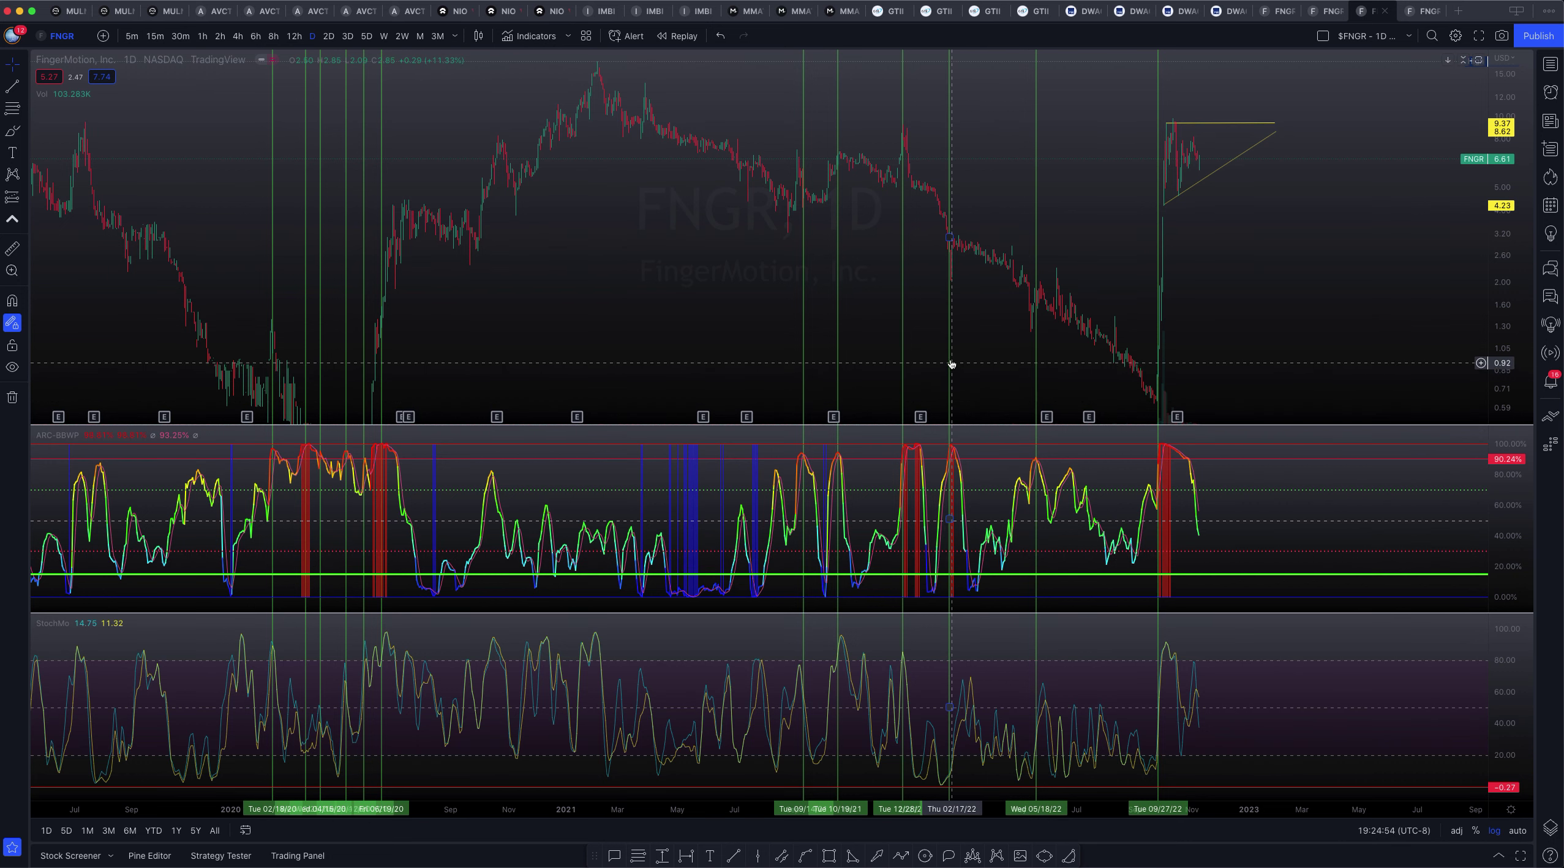
scroll(579, 310, down, 5)
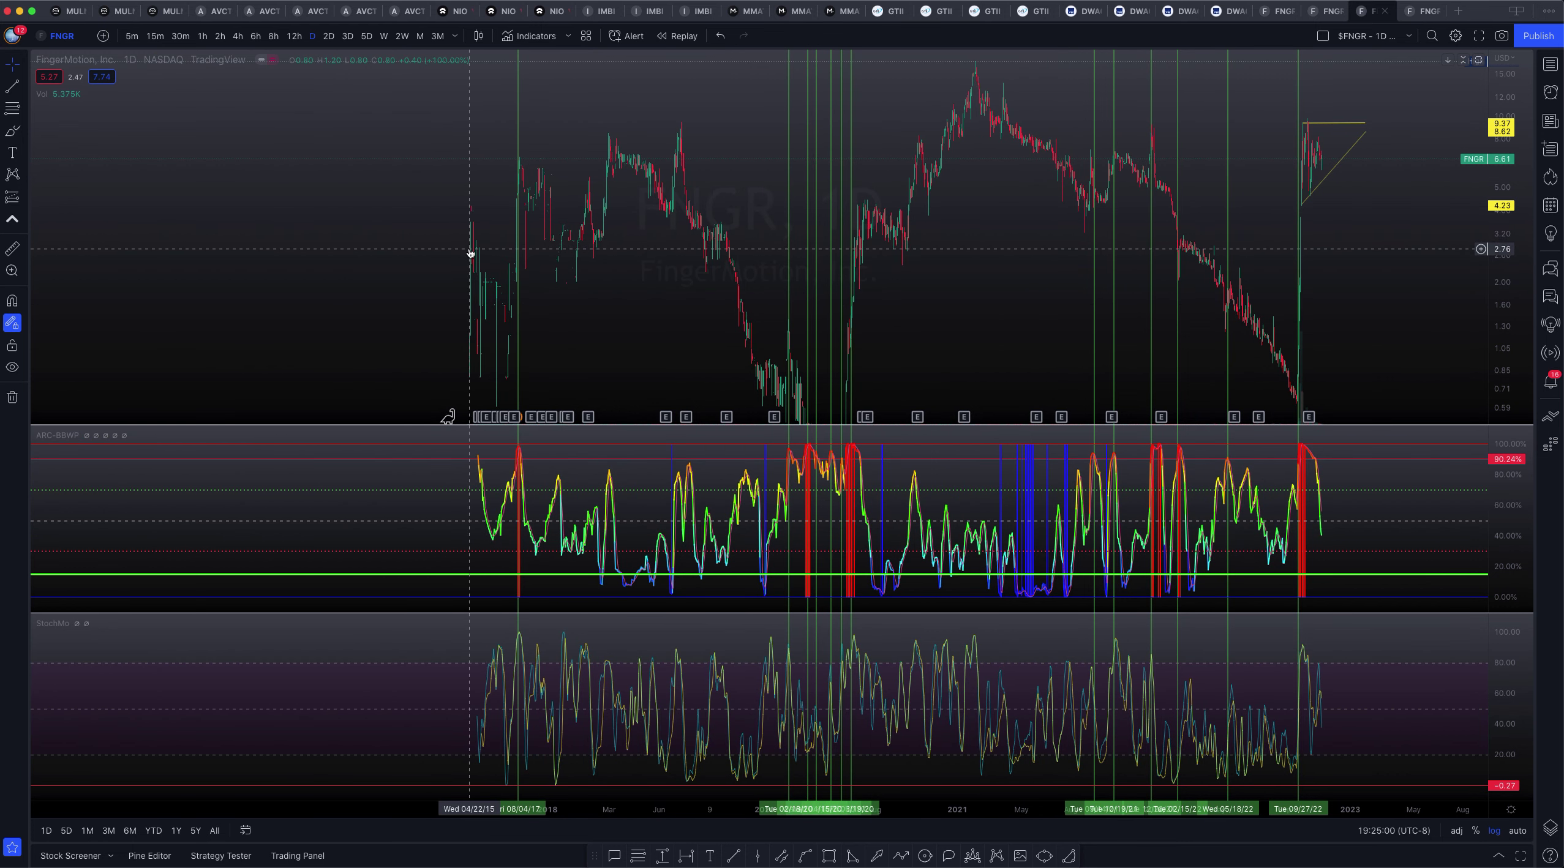
Zoom into the Sep 2022 bars with future space on the right and pick the Trend Line tool.
drag(1208, 306, 981, 331)
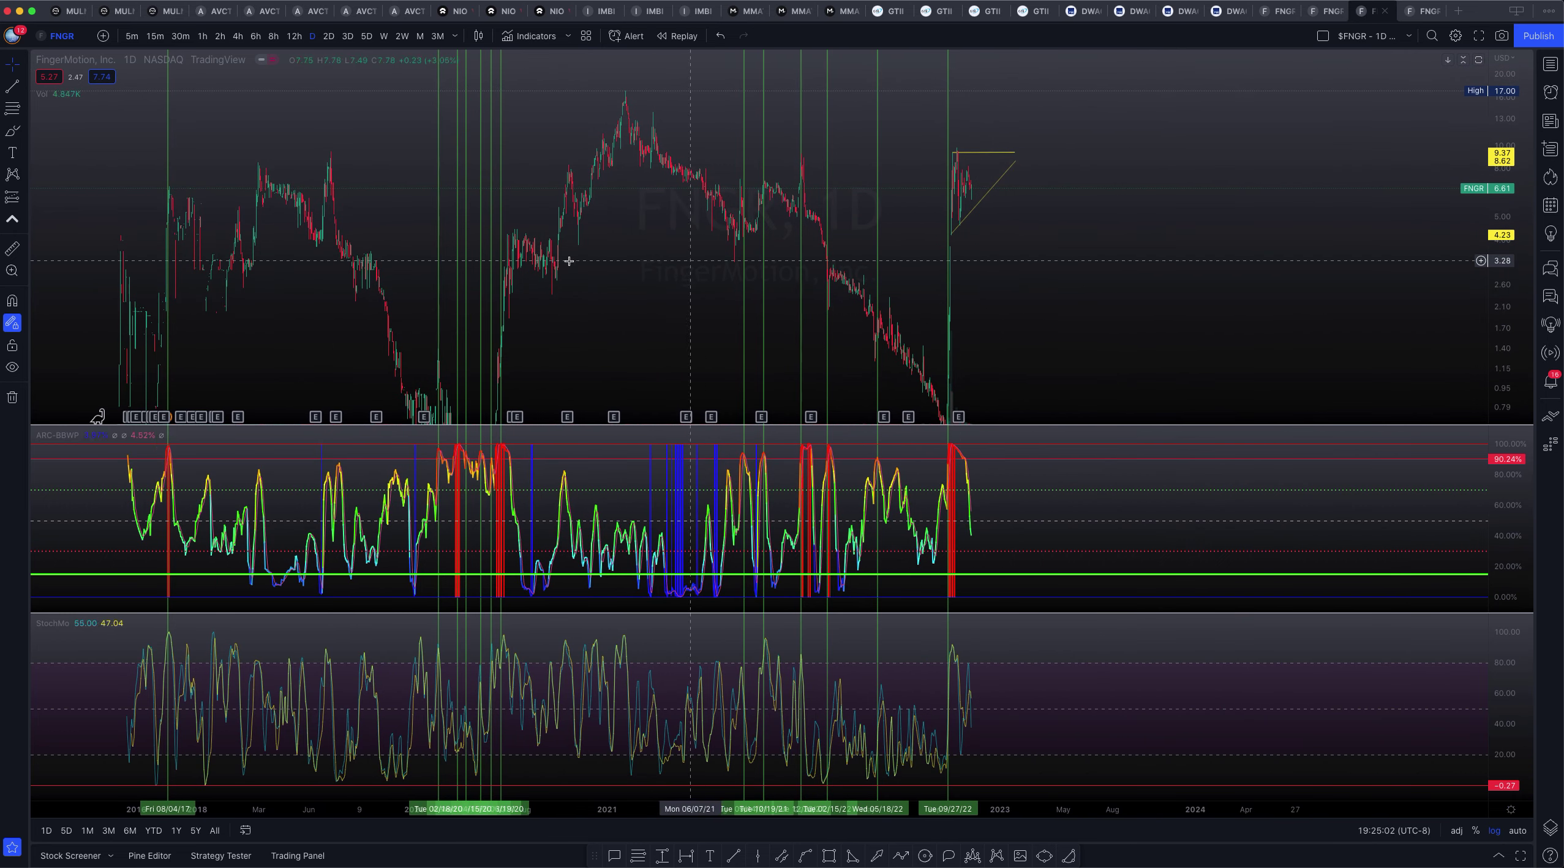
scroll(560, 254, up, 5)
drag(513, 318, 1276, 286)
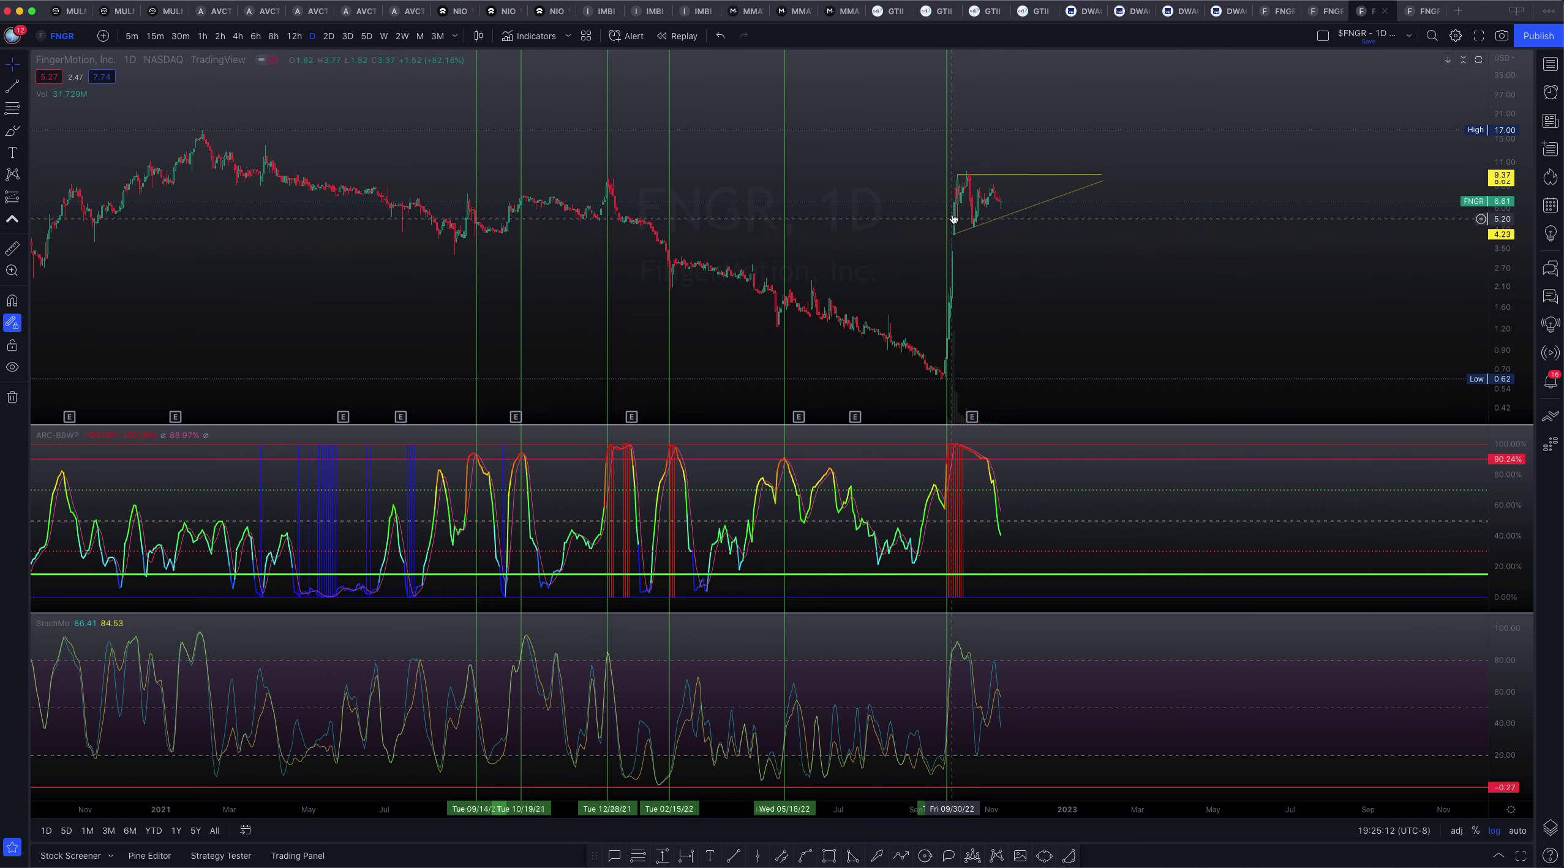
scroll(984, 307, up, 3)
drag(984, 307, 1089, 321)
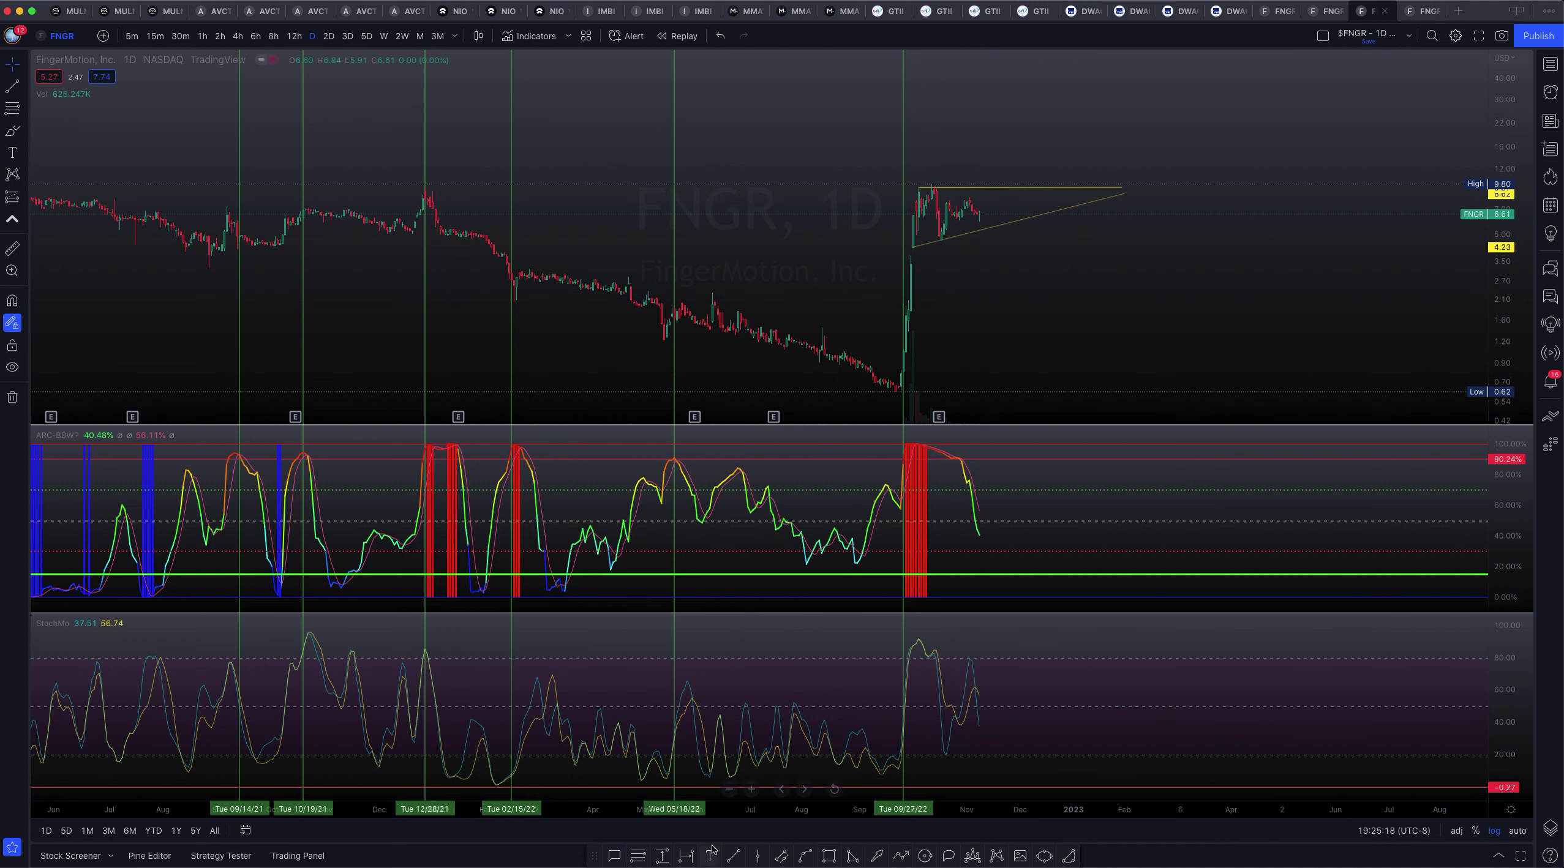
click(737, 859)
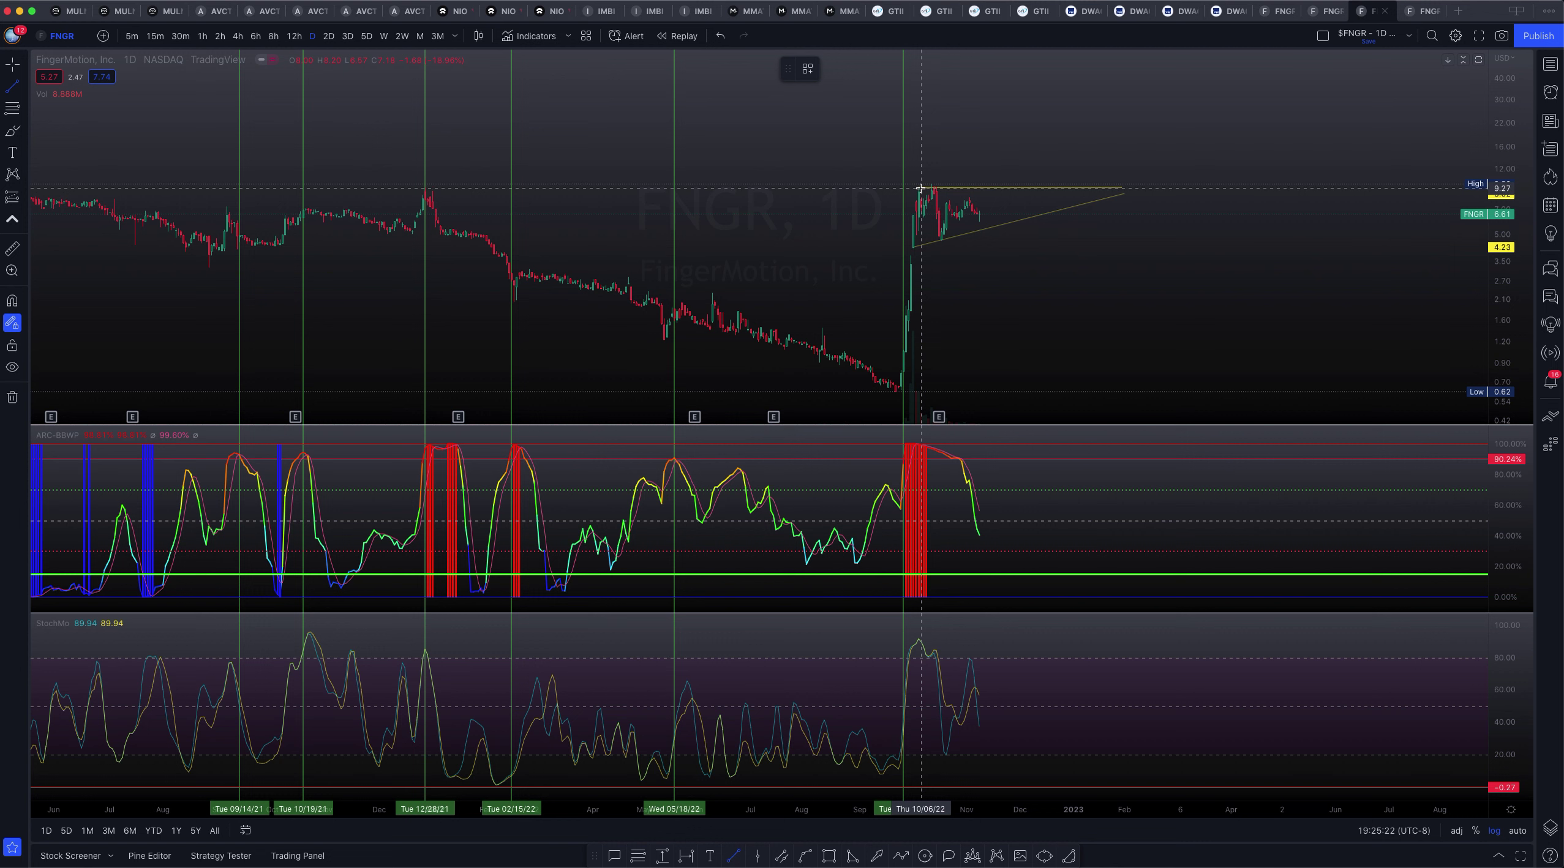
Place a vertical measured-move line beside the pennant, raised to start at the pennant top.
click(921, 245)
mouse_move(922, 232)
mouse_down()
mouse_move(1060, 253)
mouse_move(1068, 233)
mouse_up()
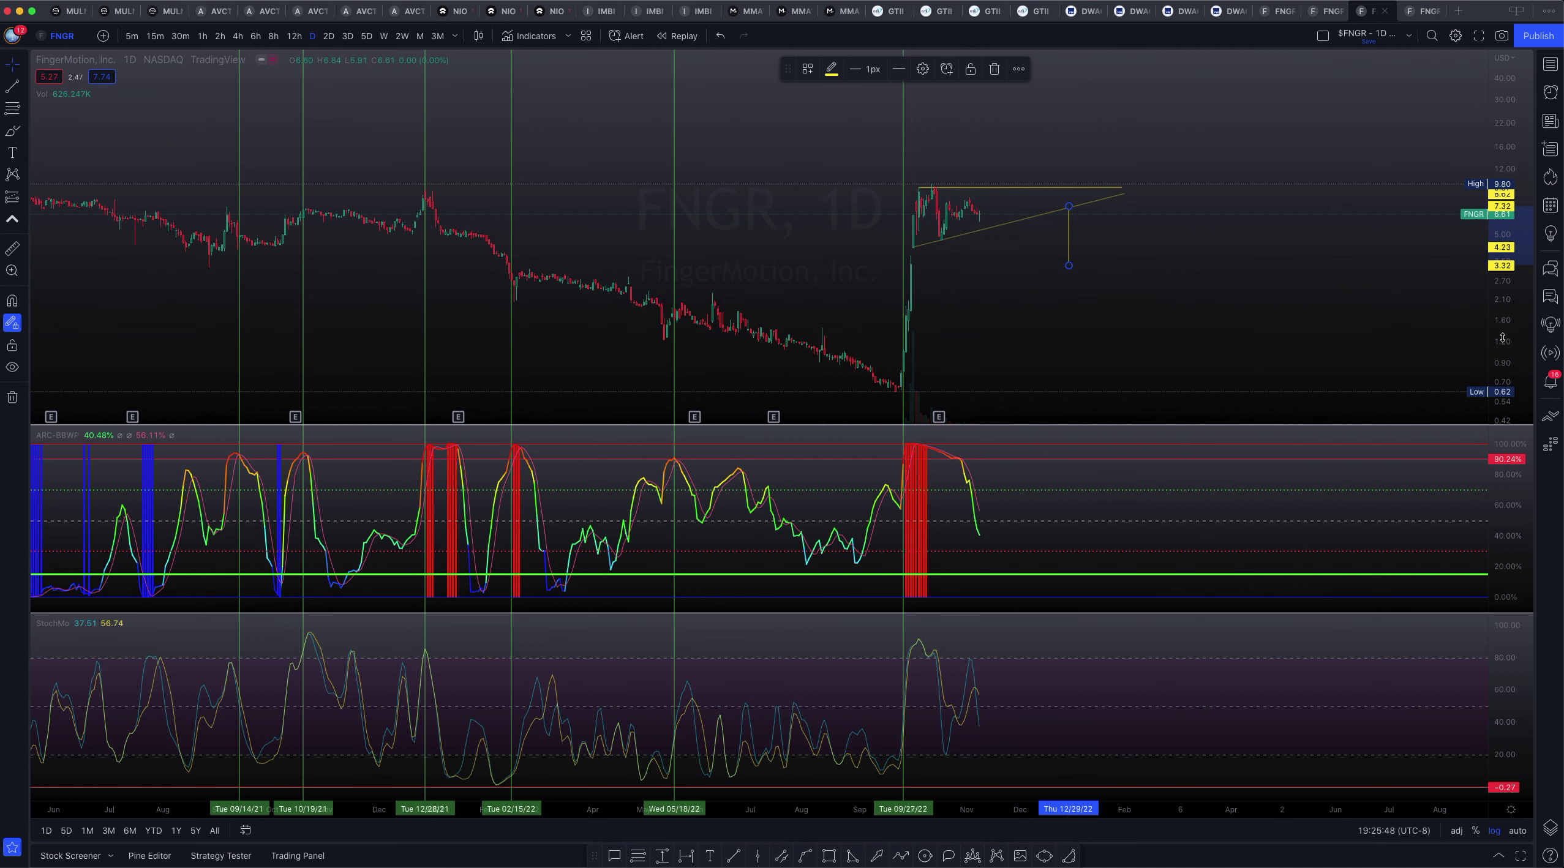
scroll(623, 293, up, 5)
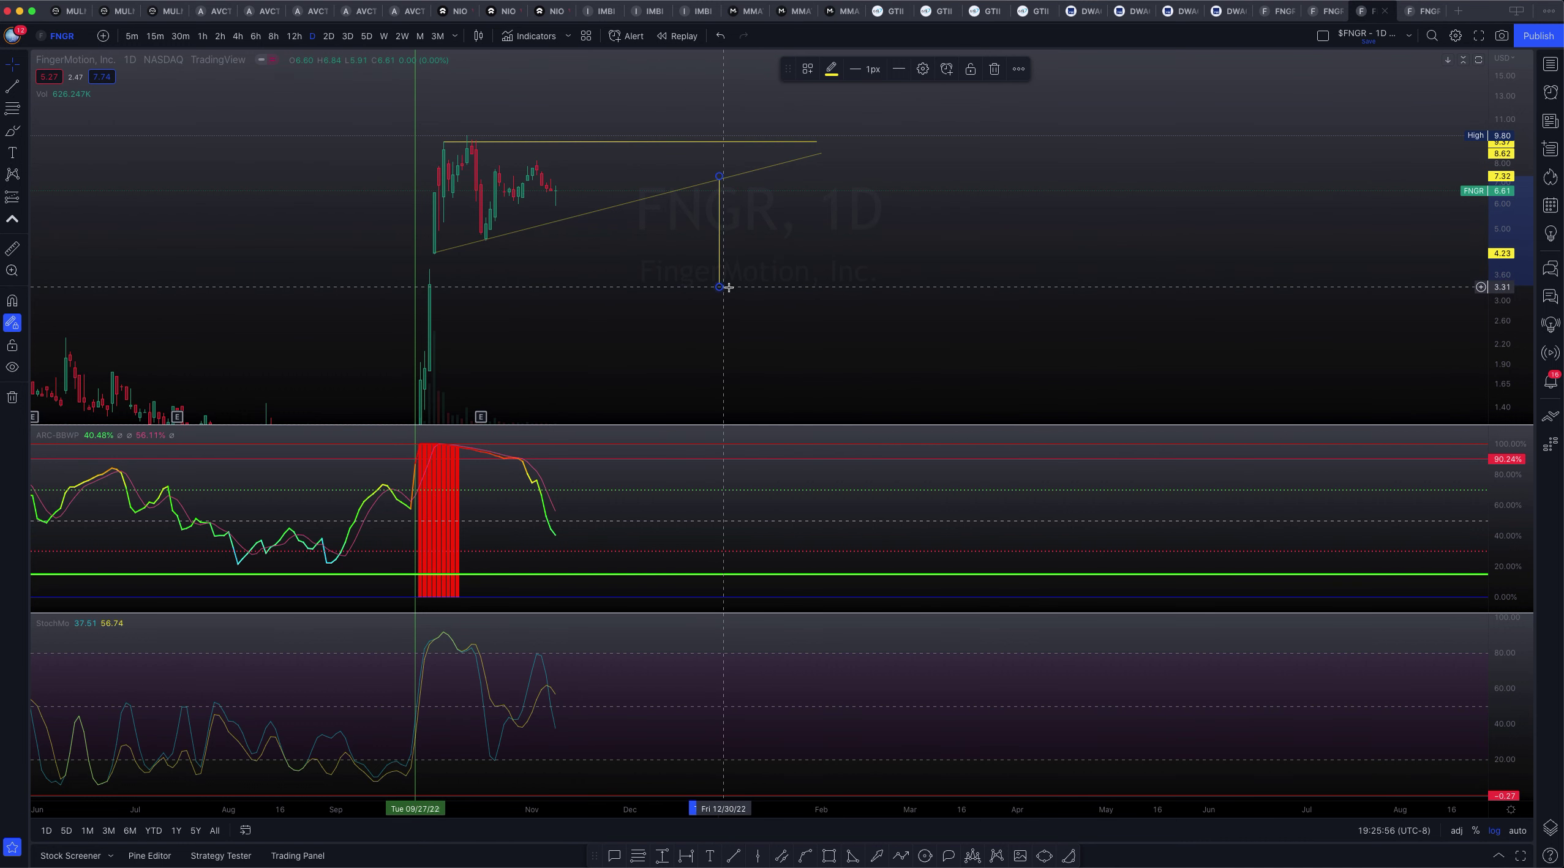
drag(943, 272, 1160, 300)
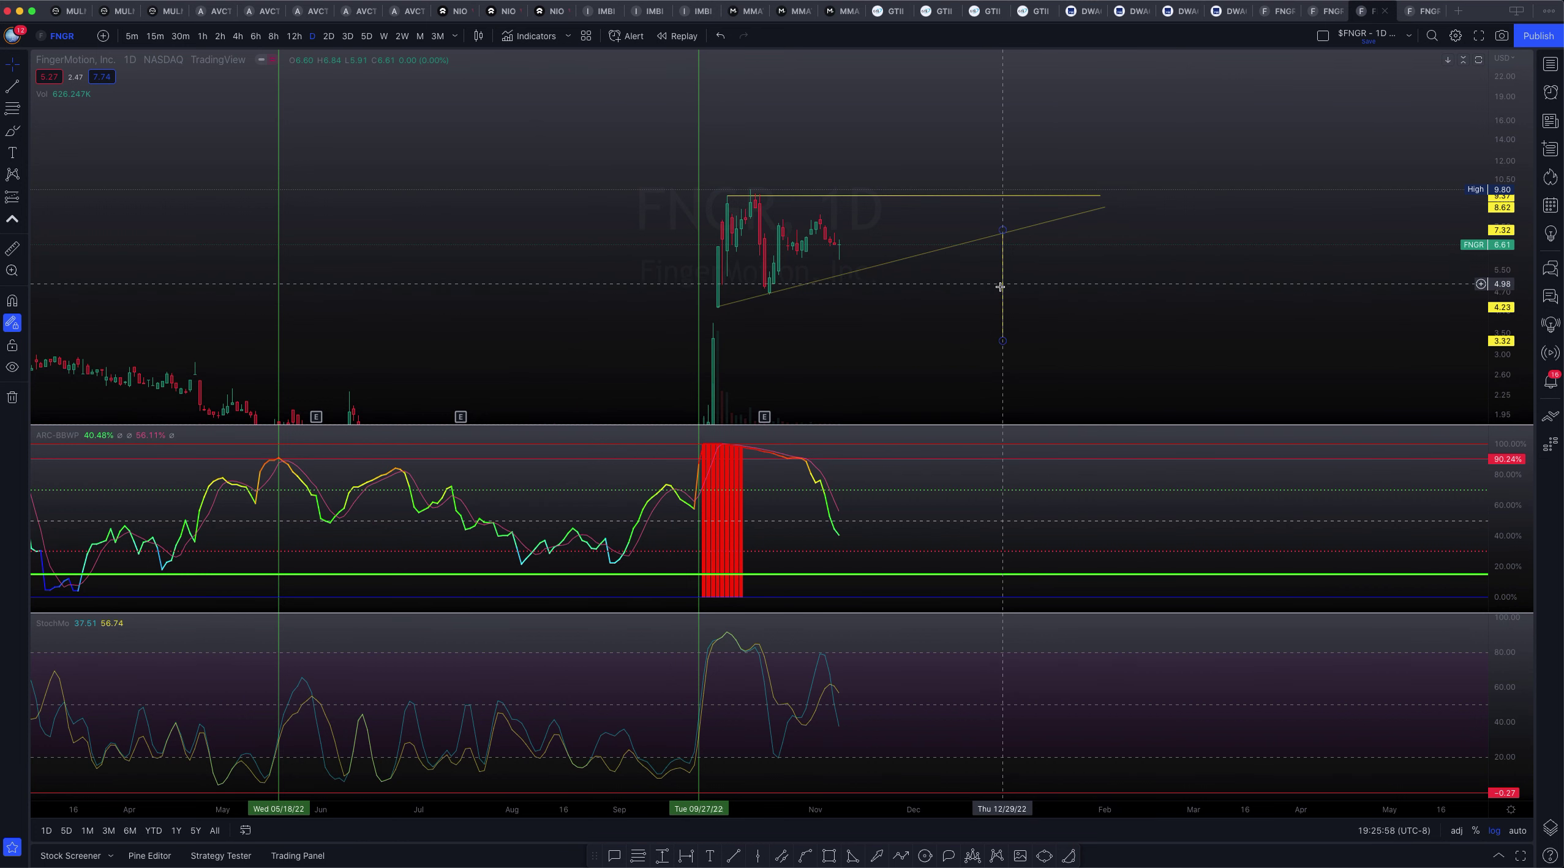
scroll(1006, 285, down, 5)
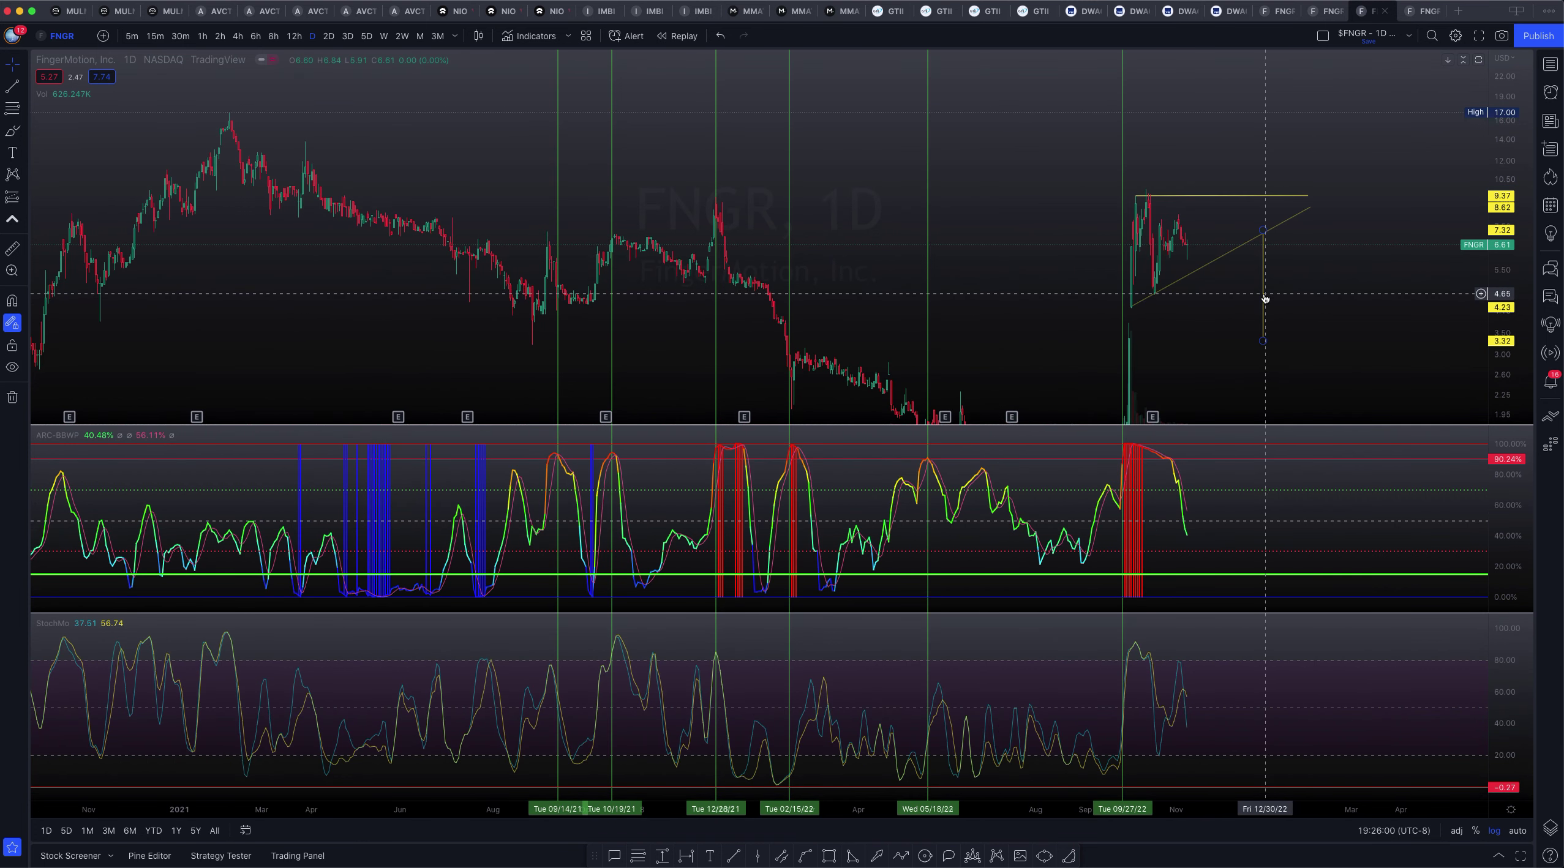
drag(1265, 298, 1268, 147)
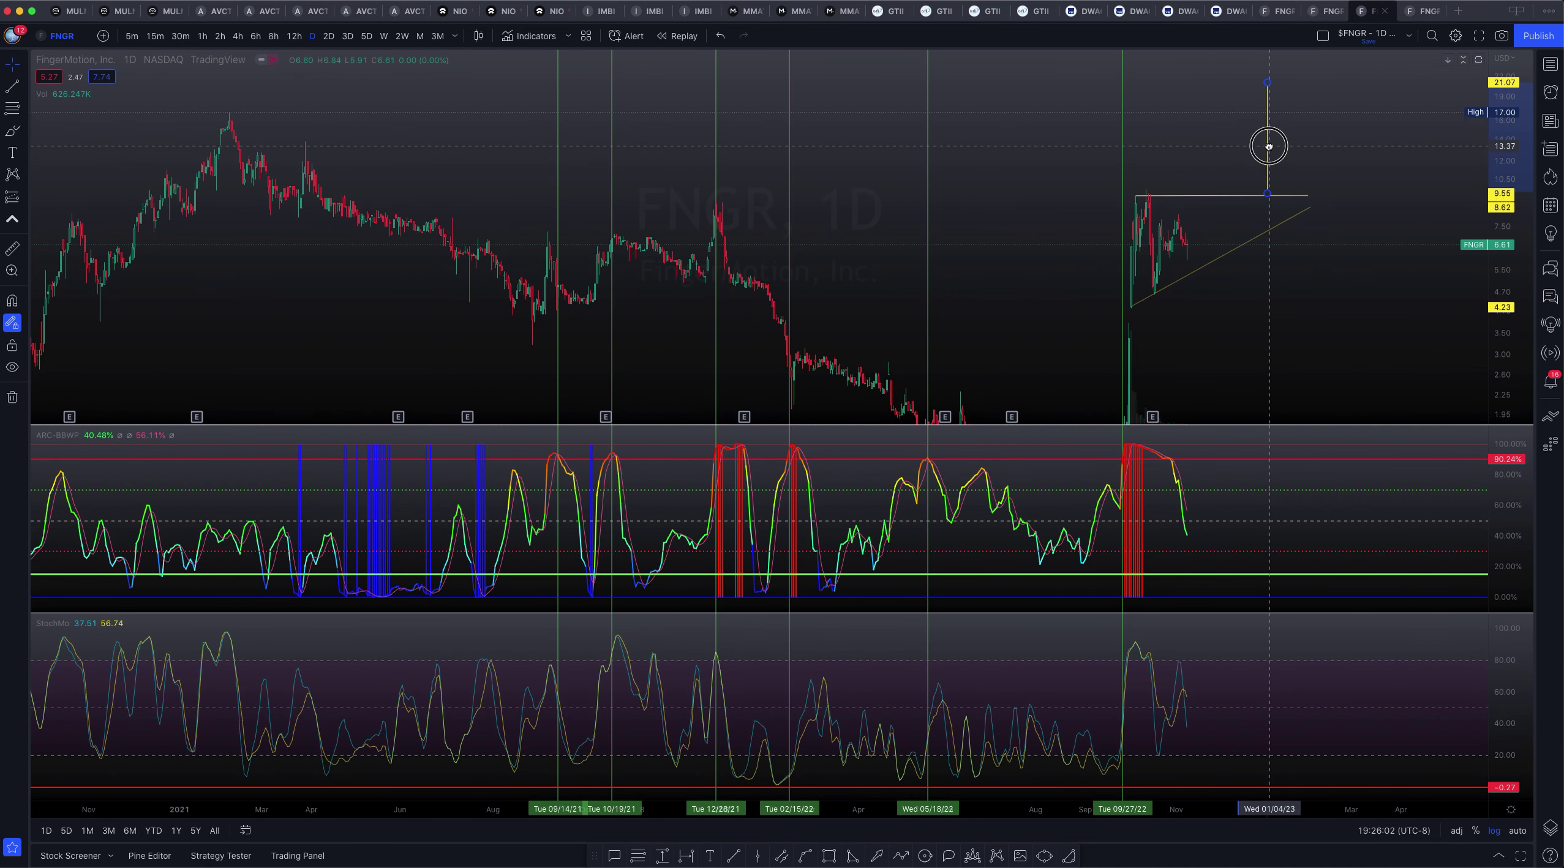
Draw a long trend line across the 2019 and 2021 highs, extended to about 26.74 in 2024.
scroll(1013, 168, down, 6)
scroll(1014, 173, down, 2)
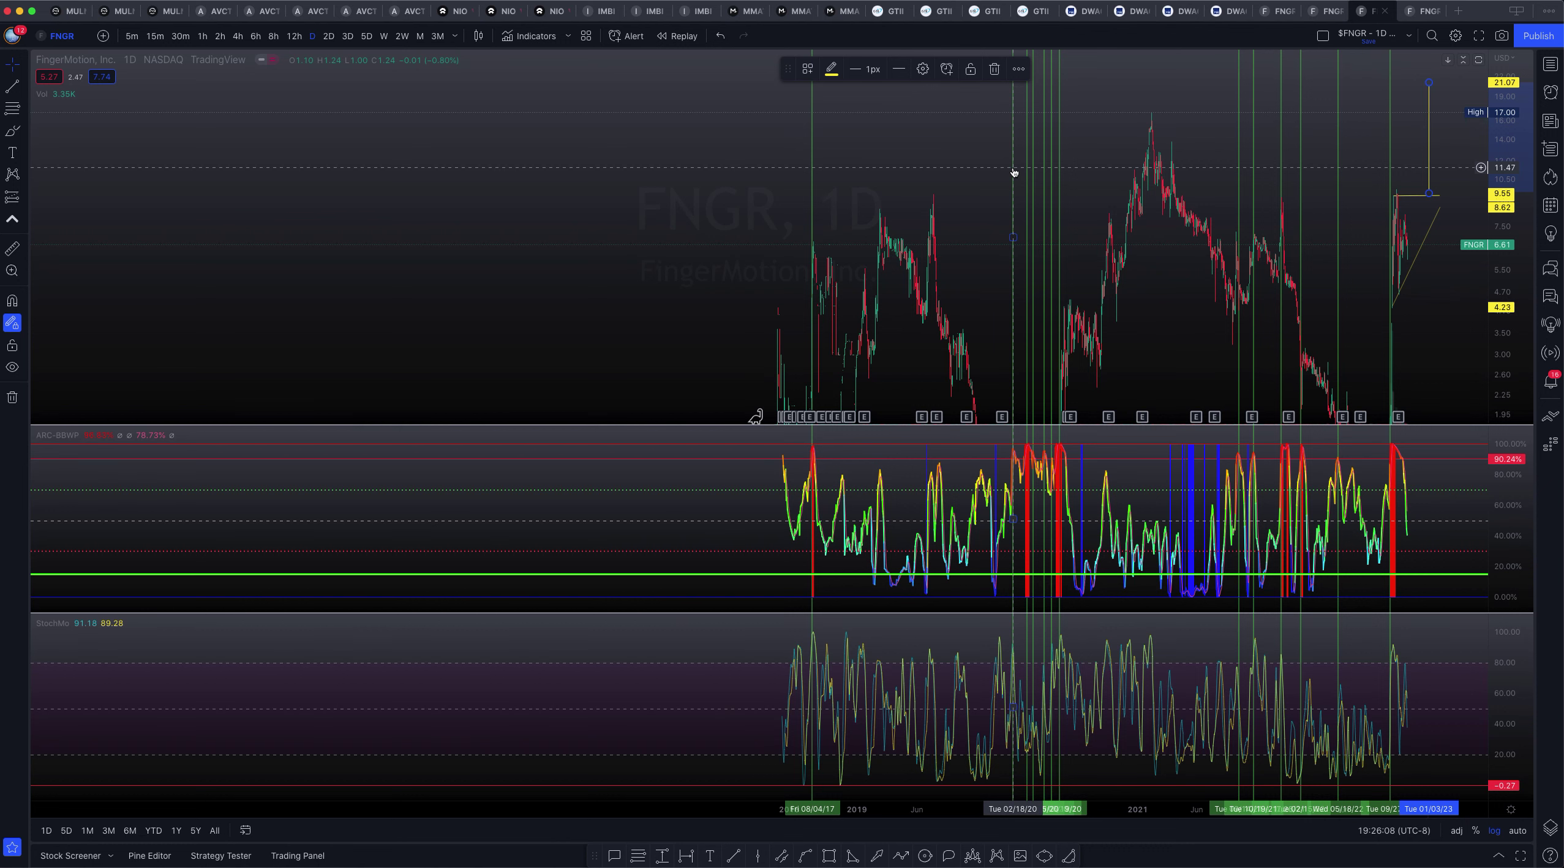
mouse_move(949, 146)
mouse_down()
mouse_move(528, 160)
mouse_move(443, 181)
mouse_up()
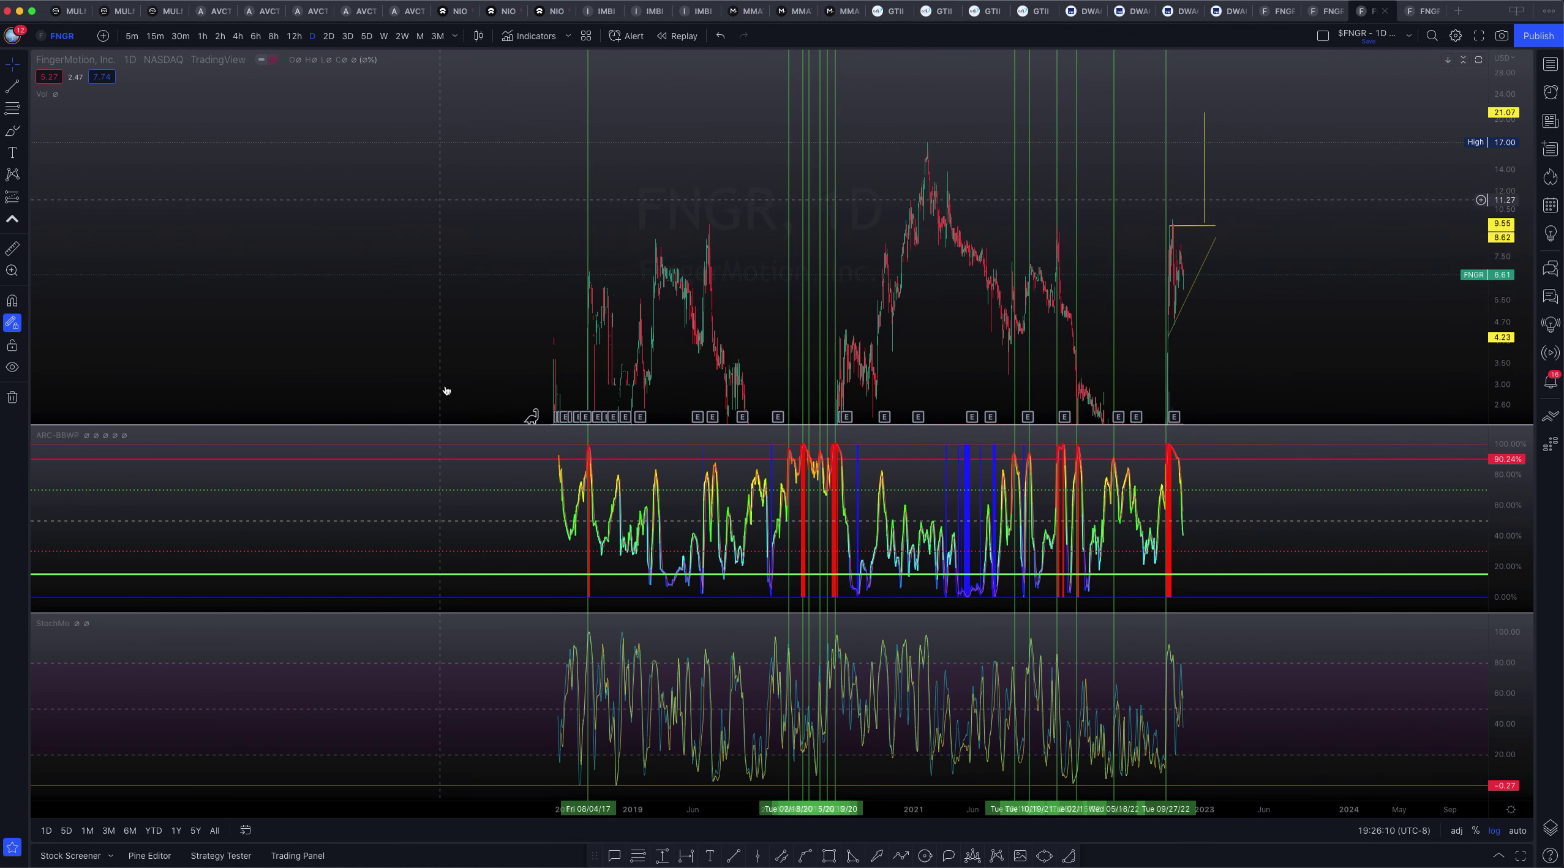
click(736, 856)
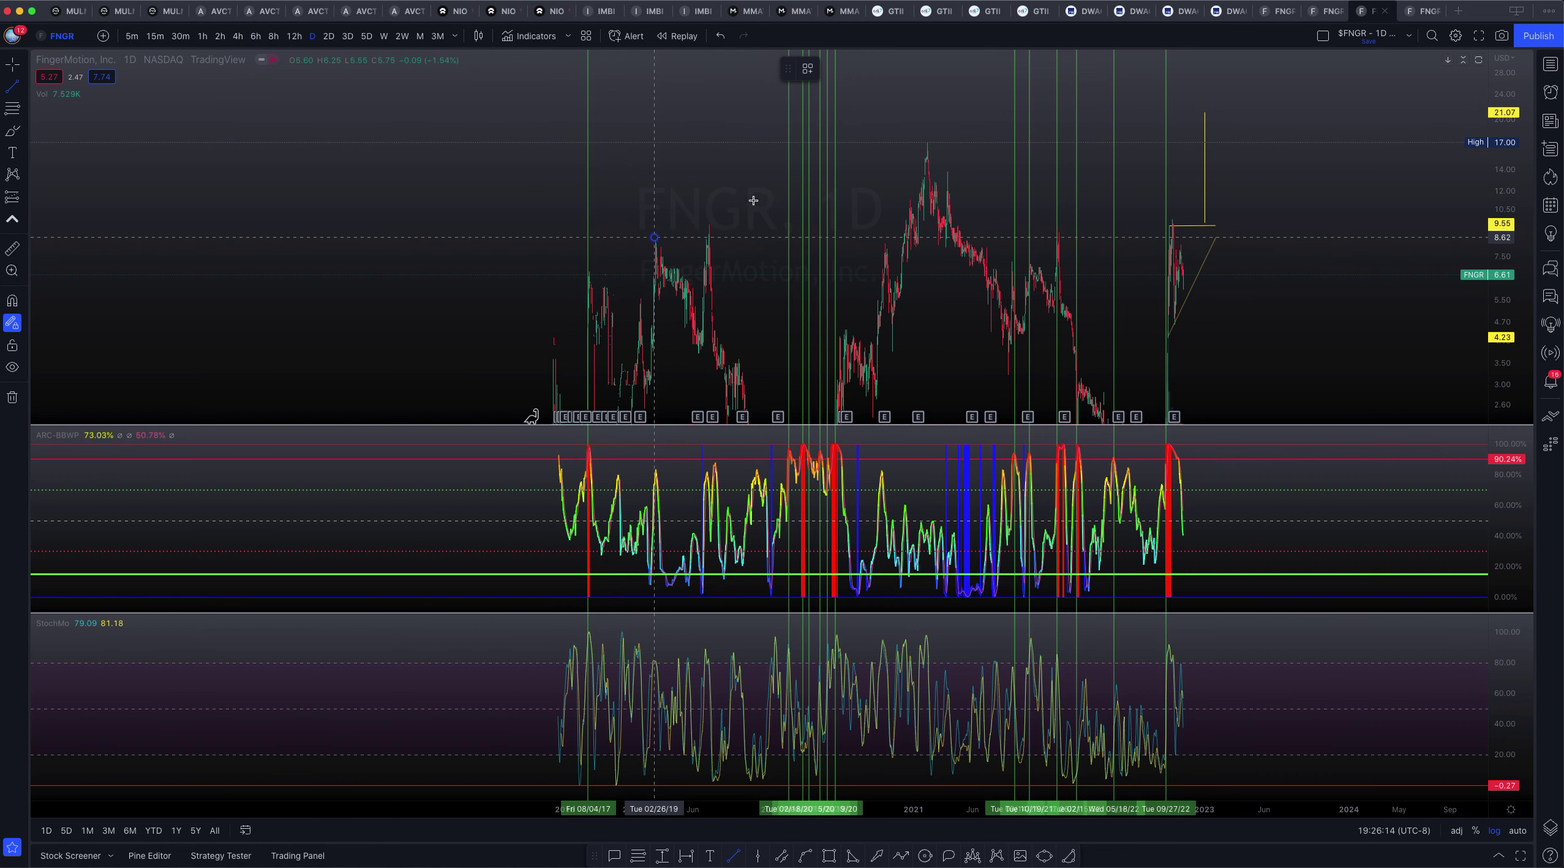
click(1354, 79)
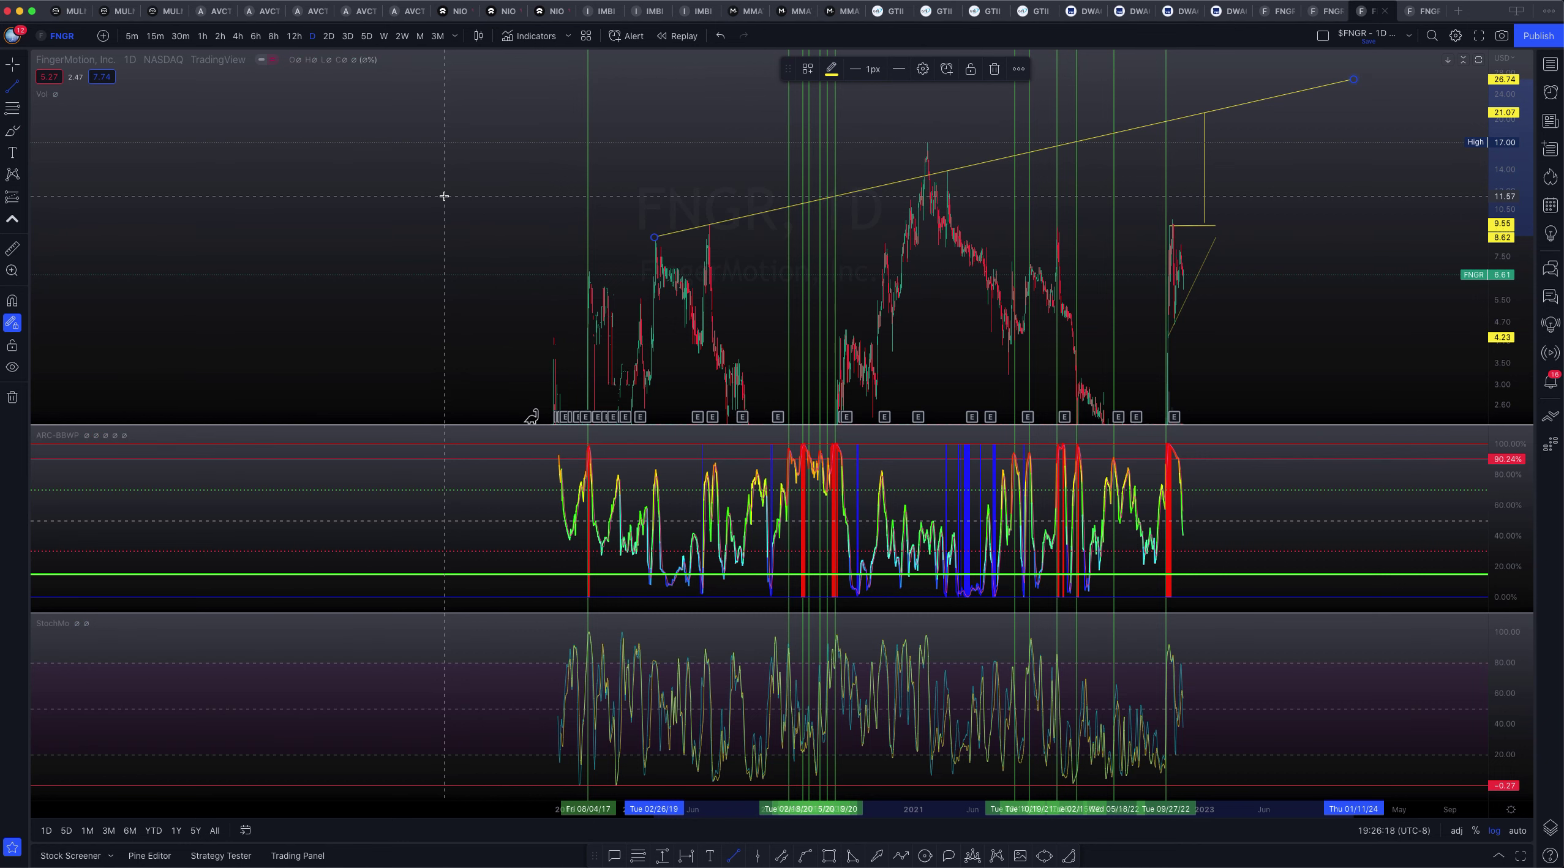
scroll(400, 225, right, 5)
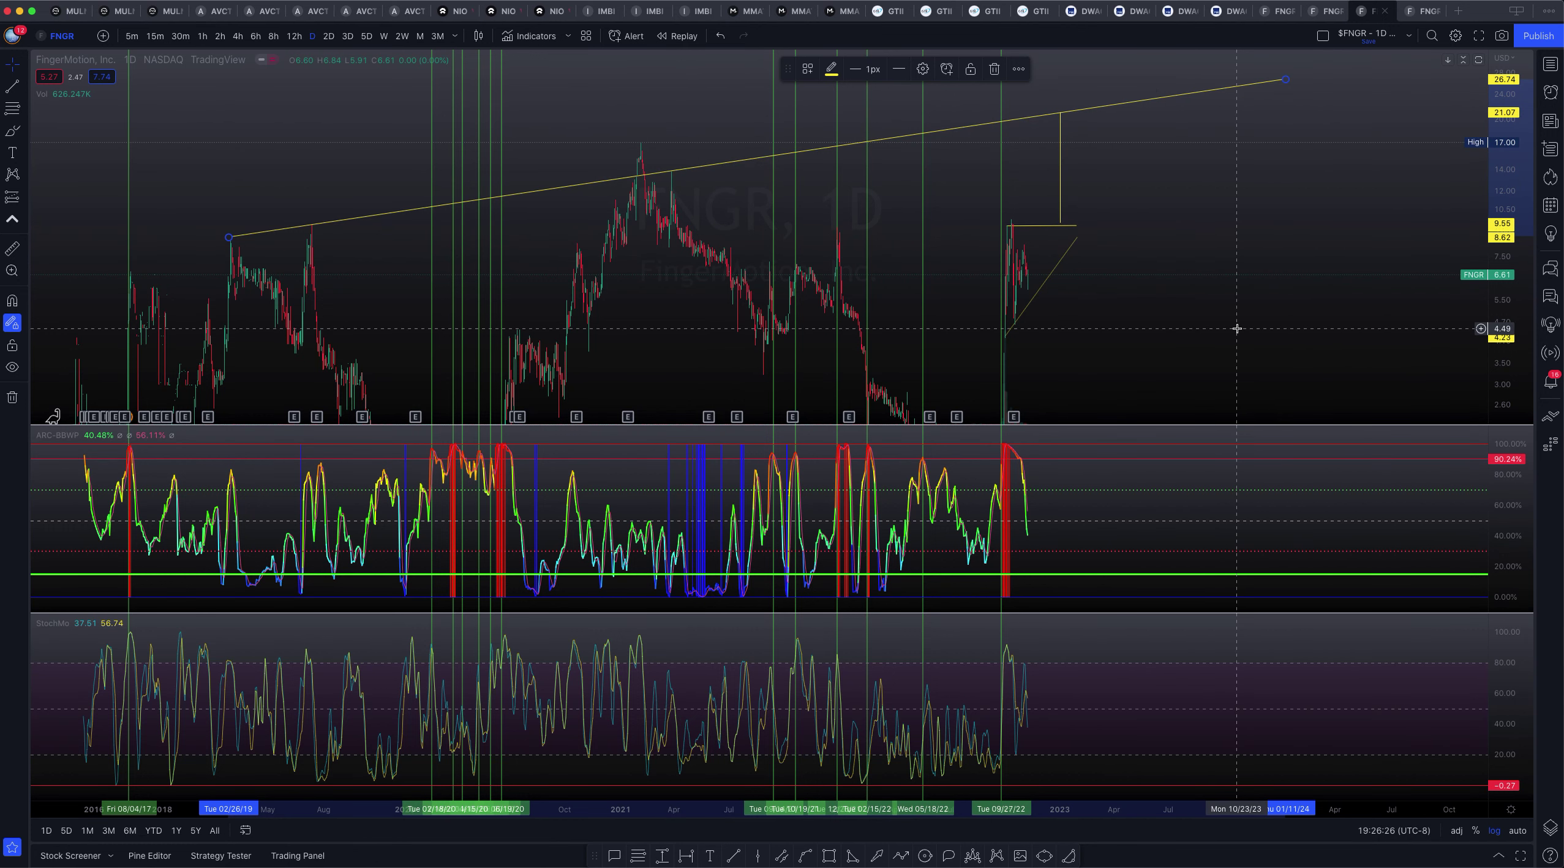
click(638, 857)
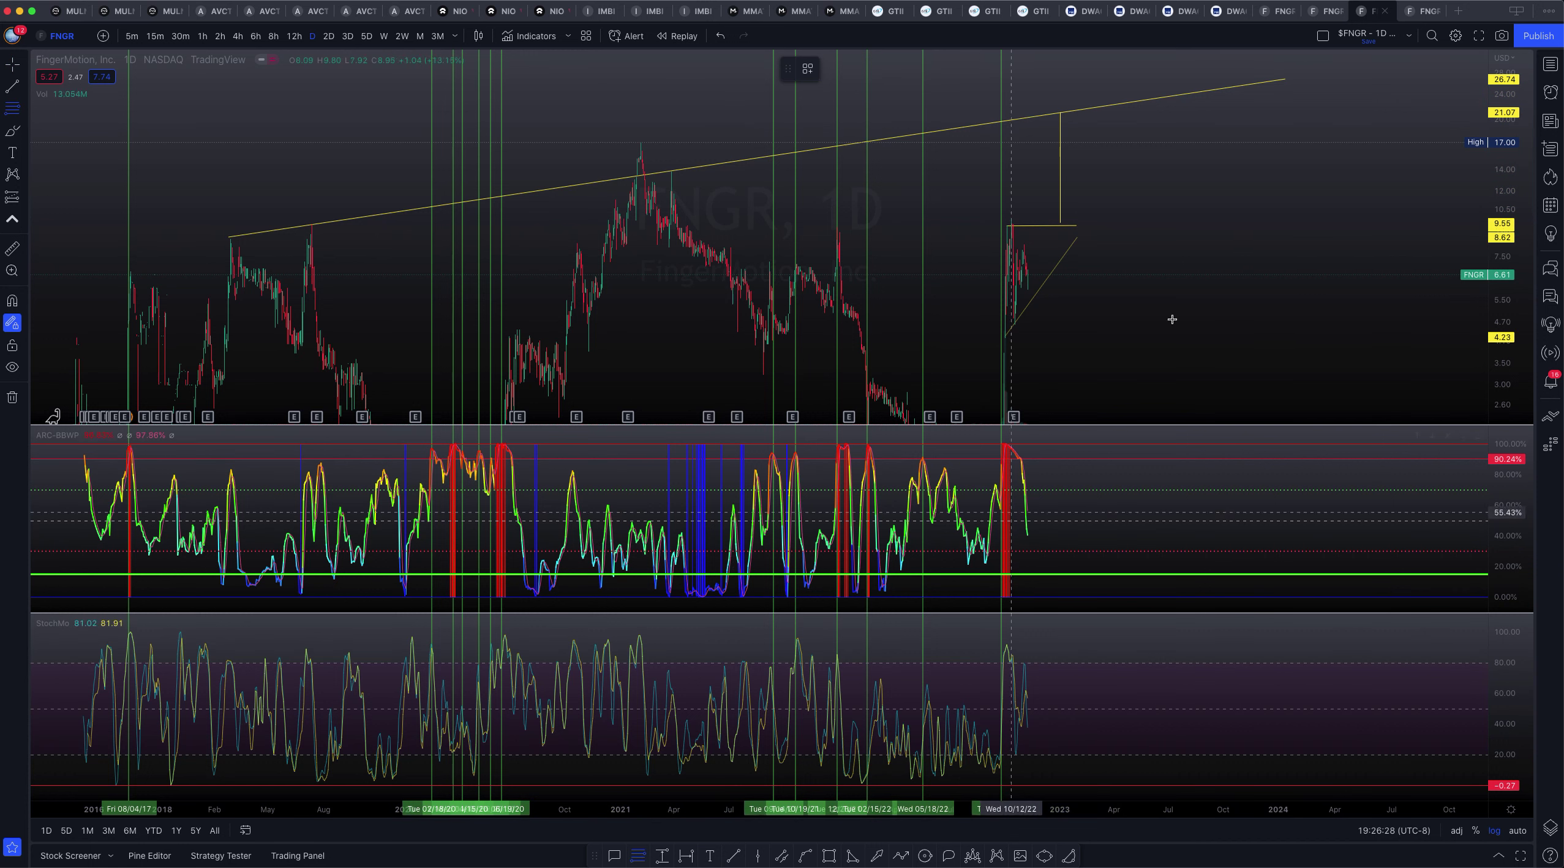
Draw a Fibonacci from the 9.84 pennant high to about 5.91, showing levels up to 4.618 at 24.03.
click(1262, 219)
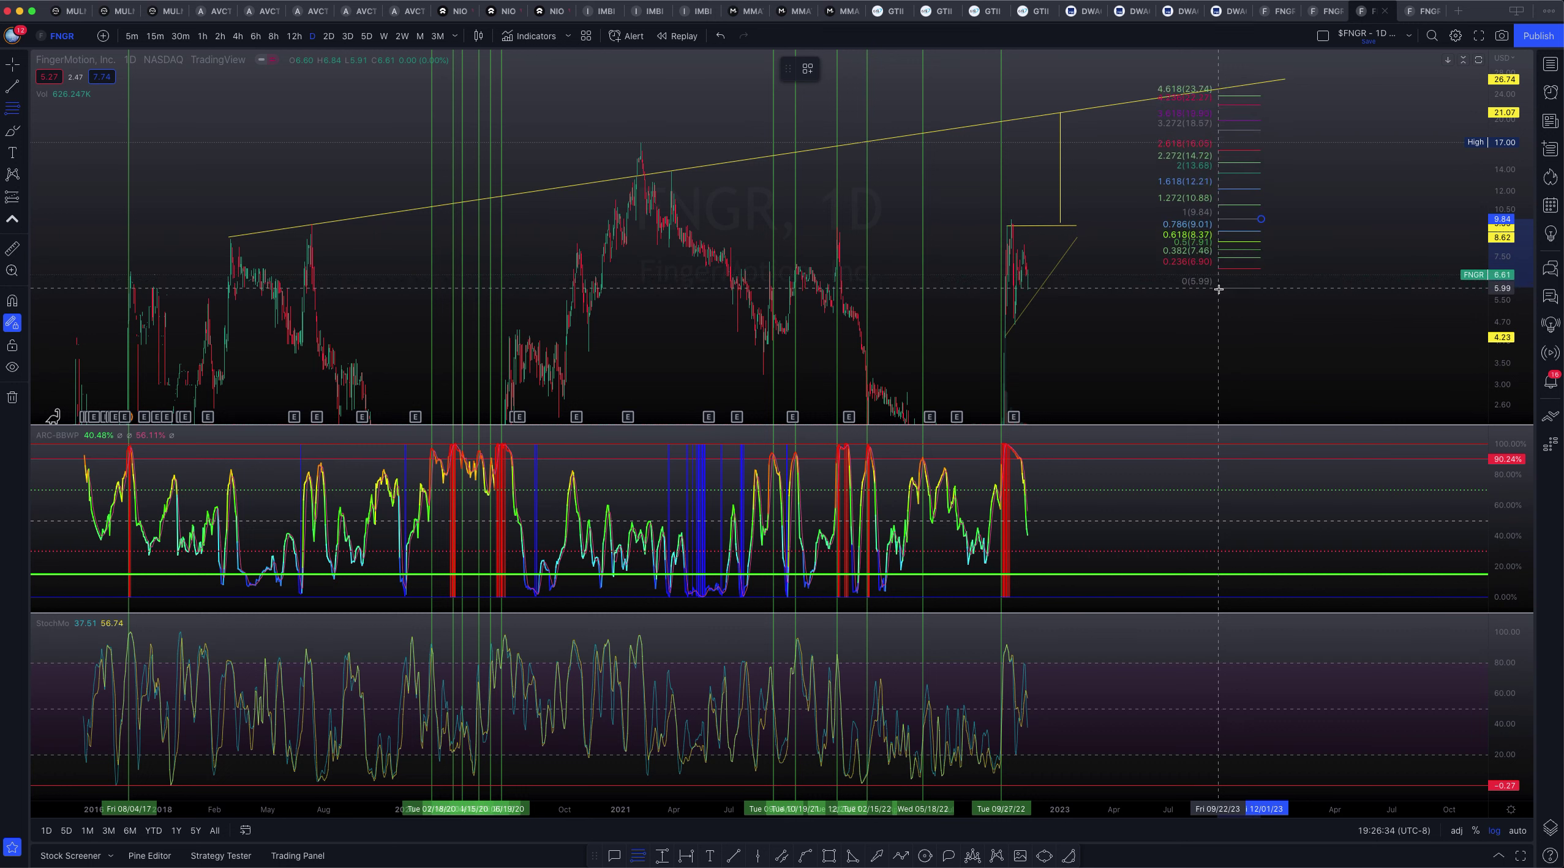
click(1219, 289)
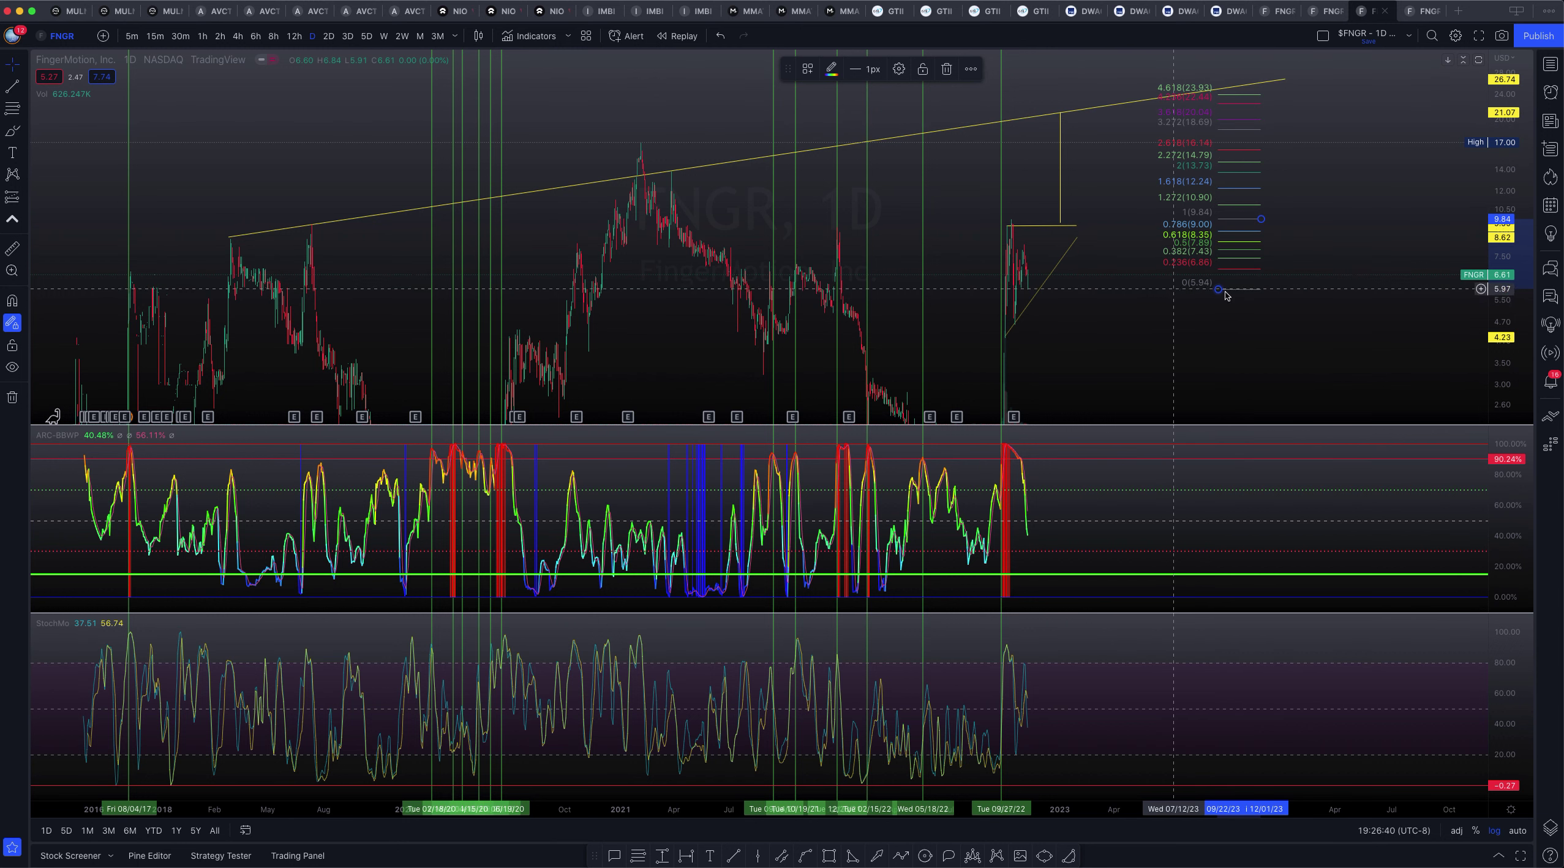
drag(1217, 293, 1126, 294)
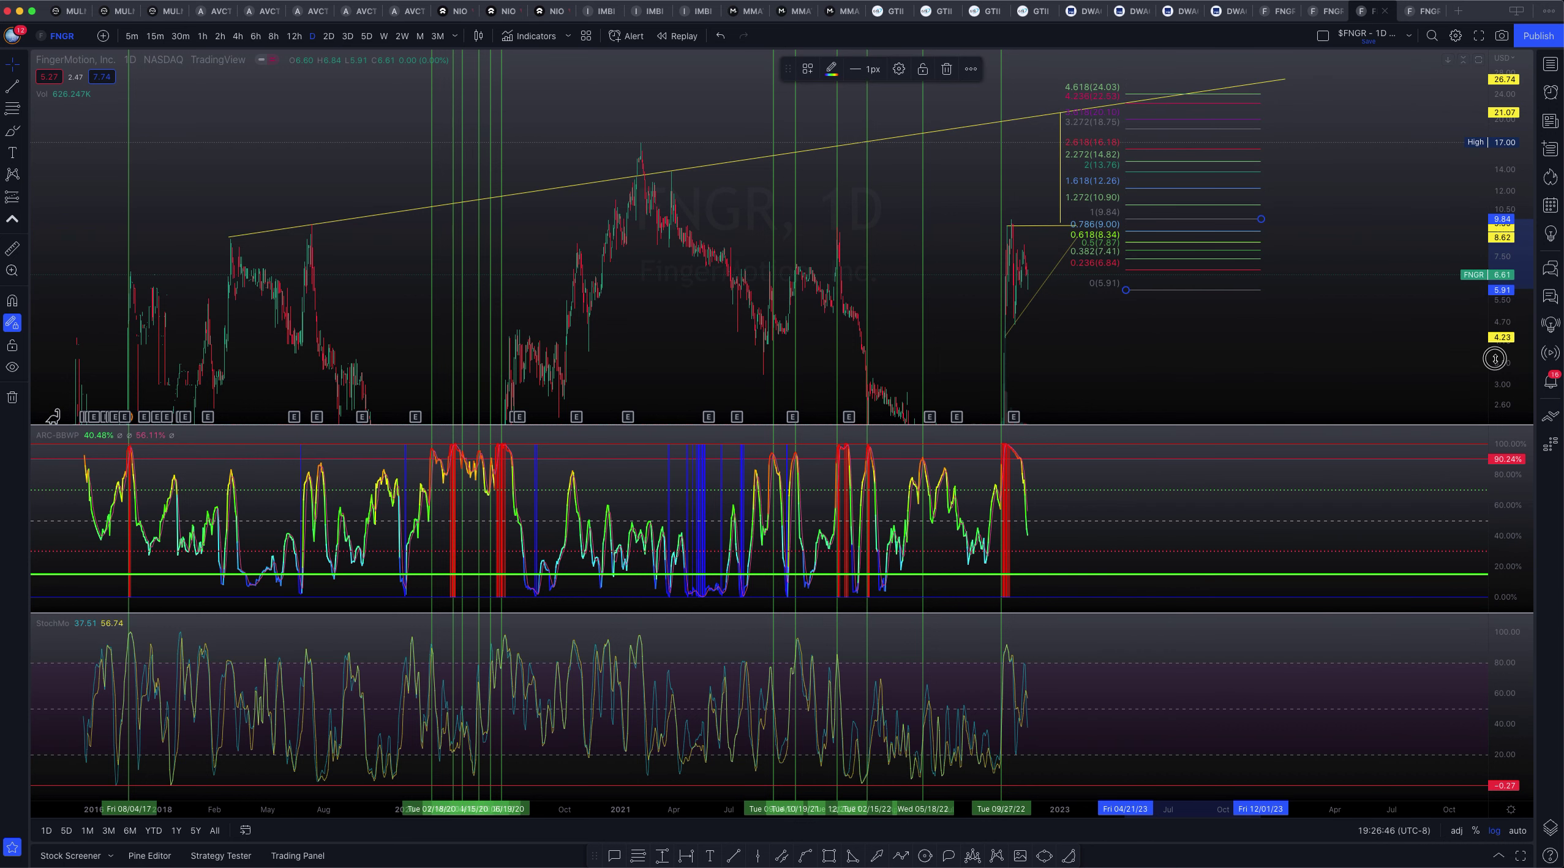
drag(1504, 358, 1292, 384)
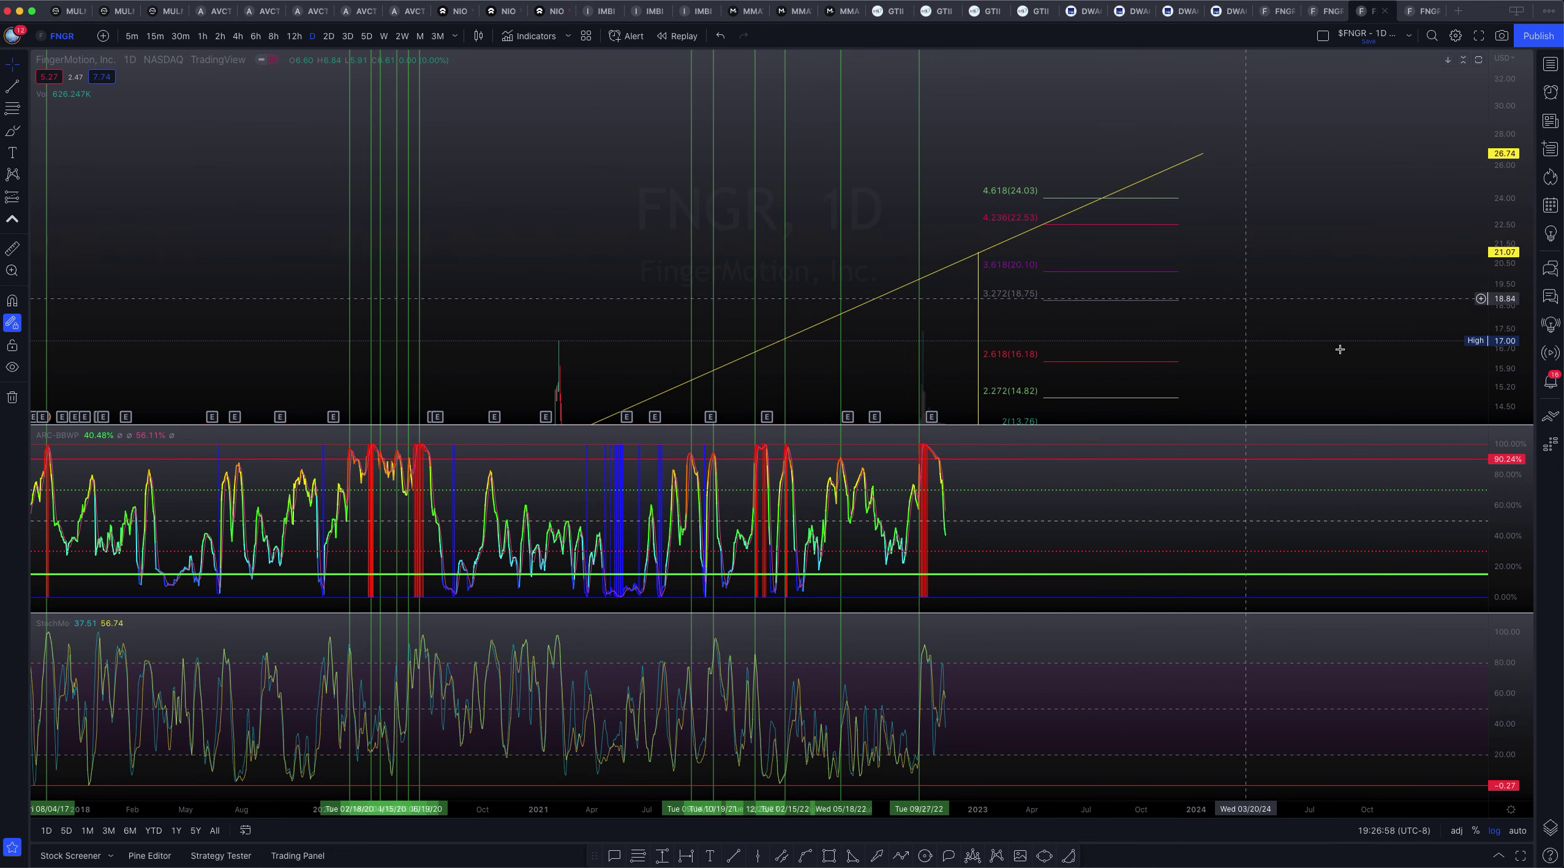
scroll(709, 501, up, 5)
drag(604, 527, 1167, 532)
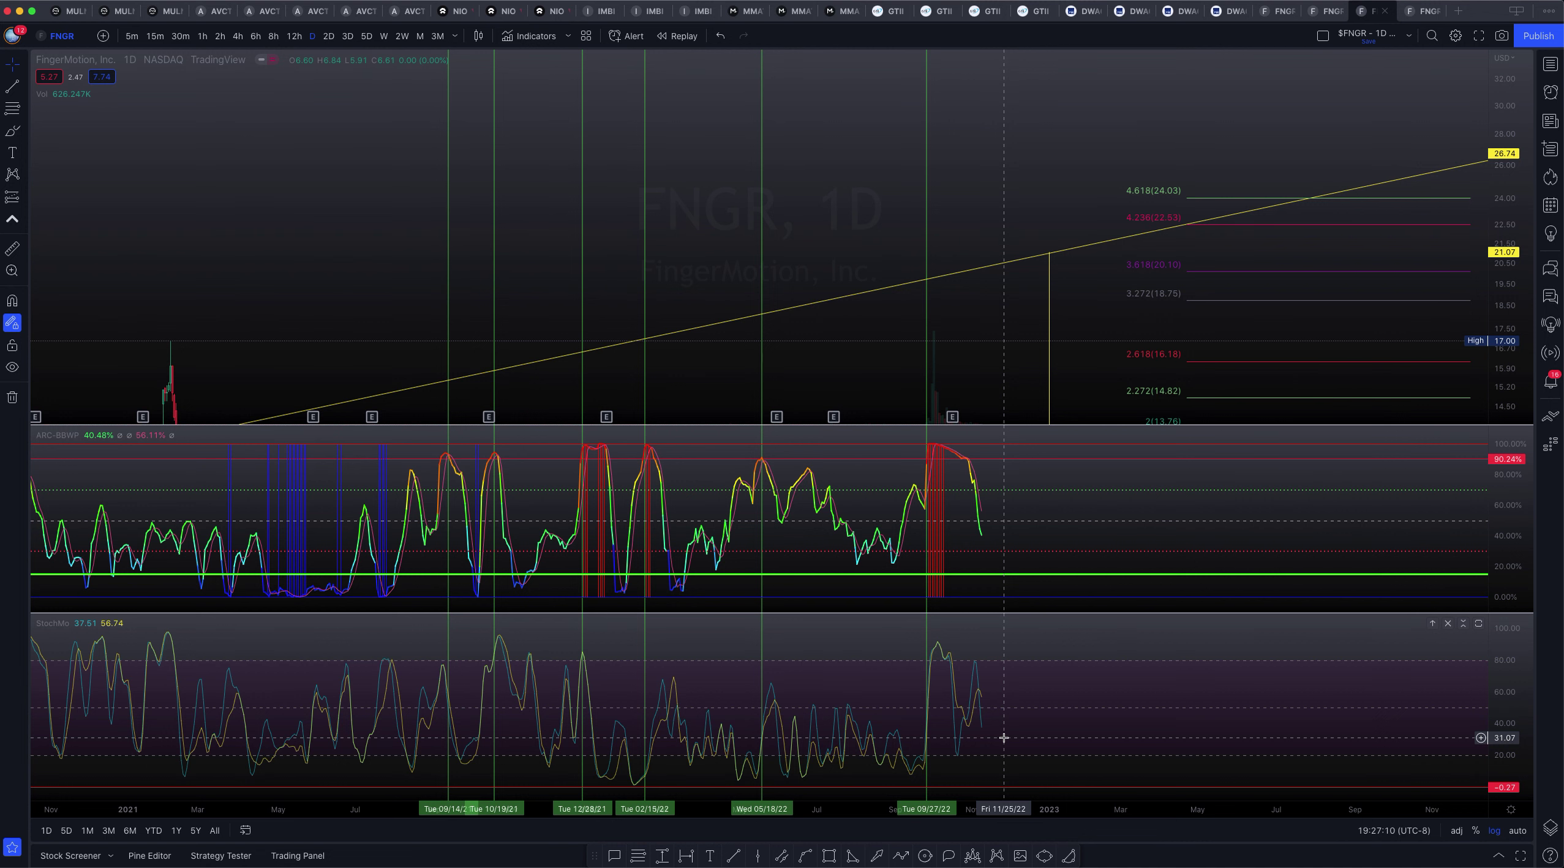
scroll(1004, 738, up, 5)
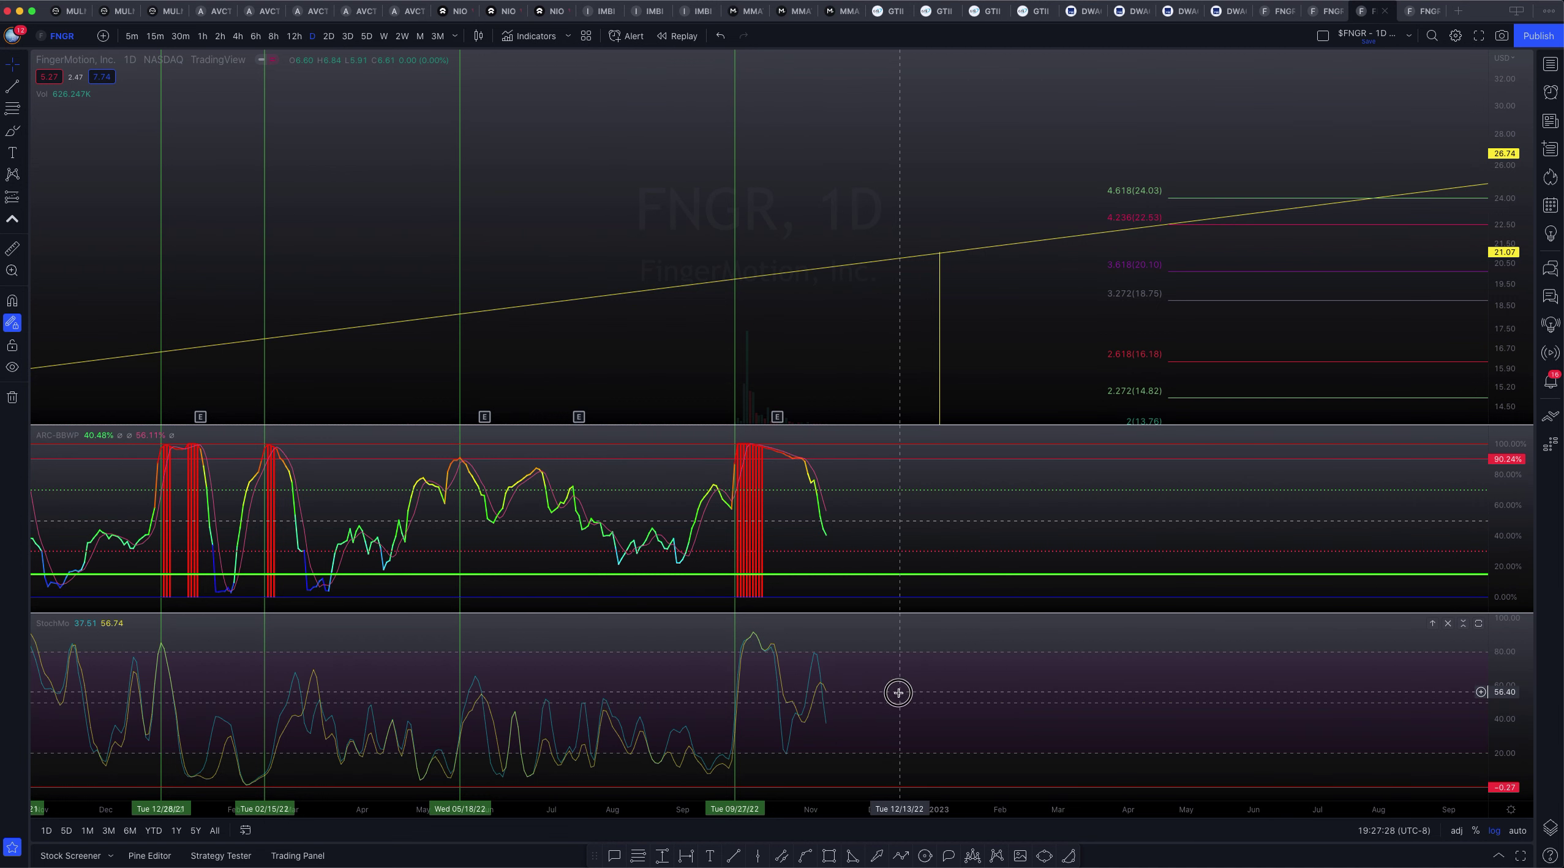
drag(897, 694, 797, 684)
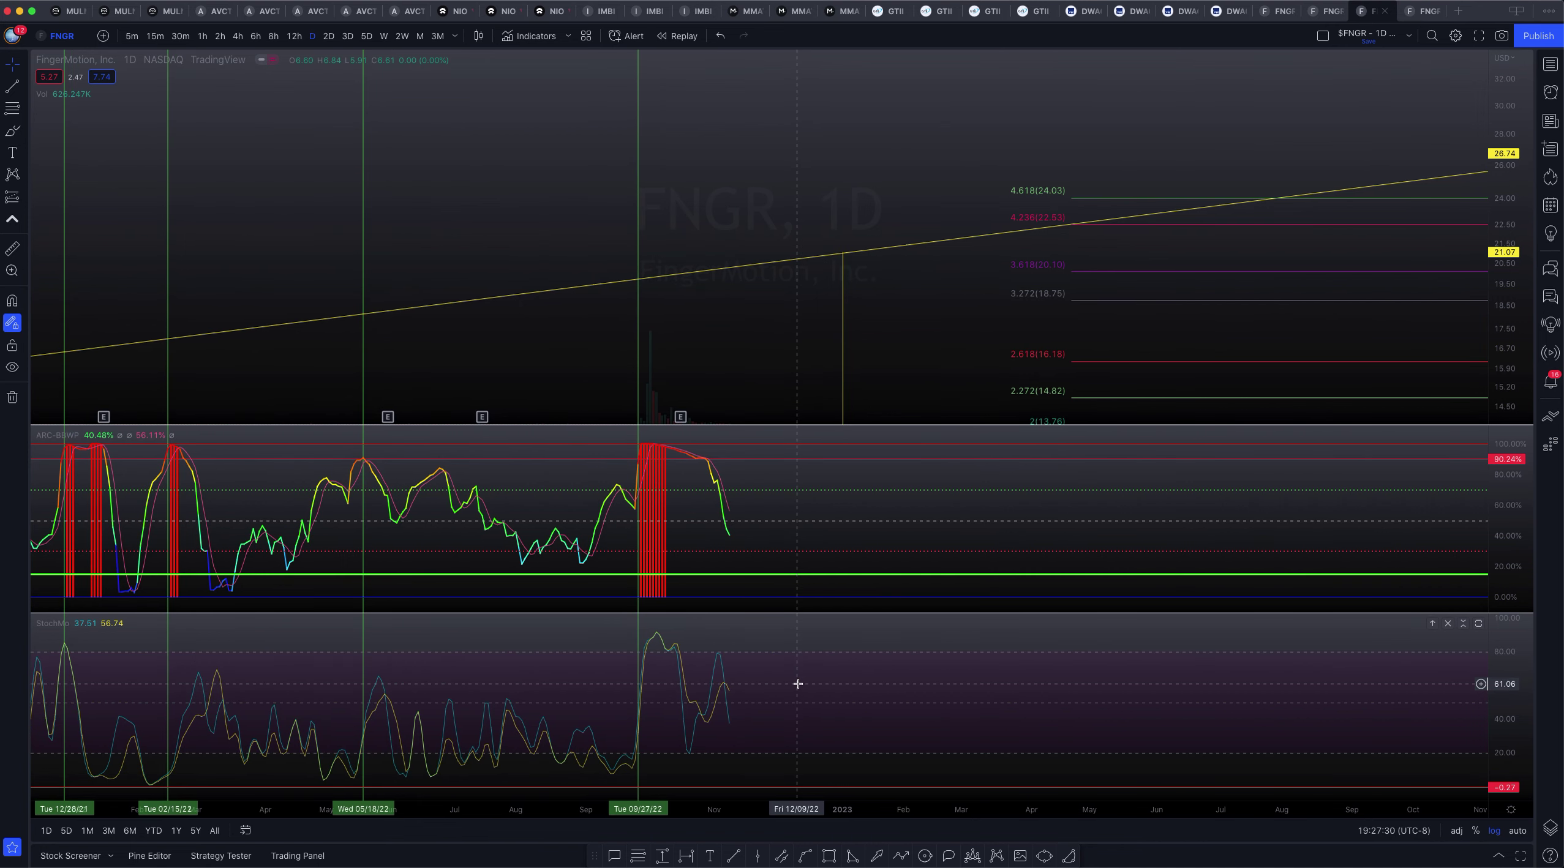
drag(880, 384, 900, 191)
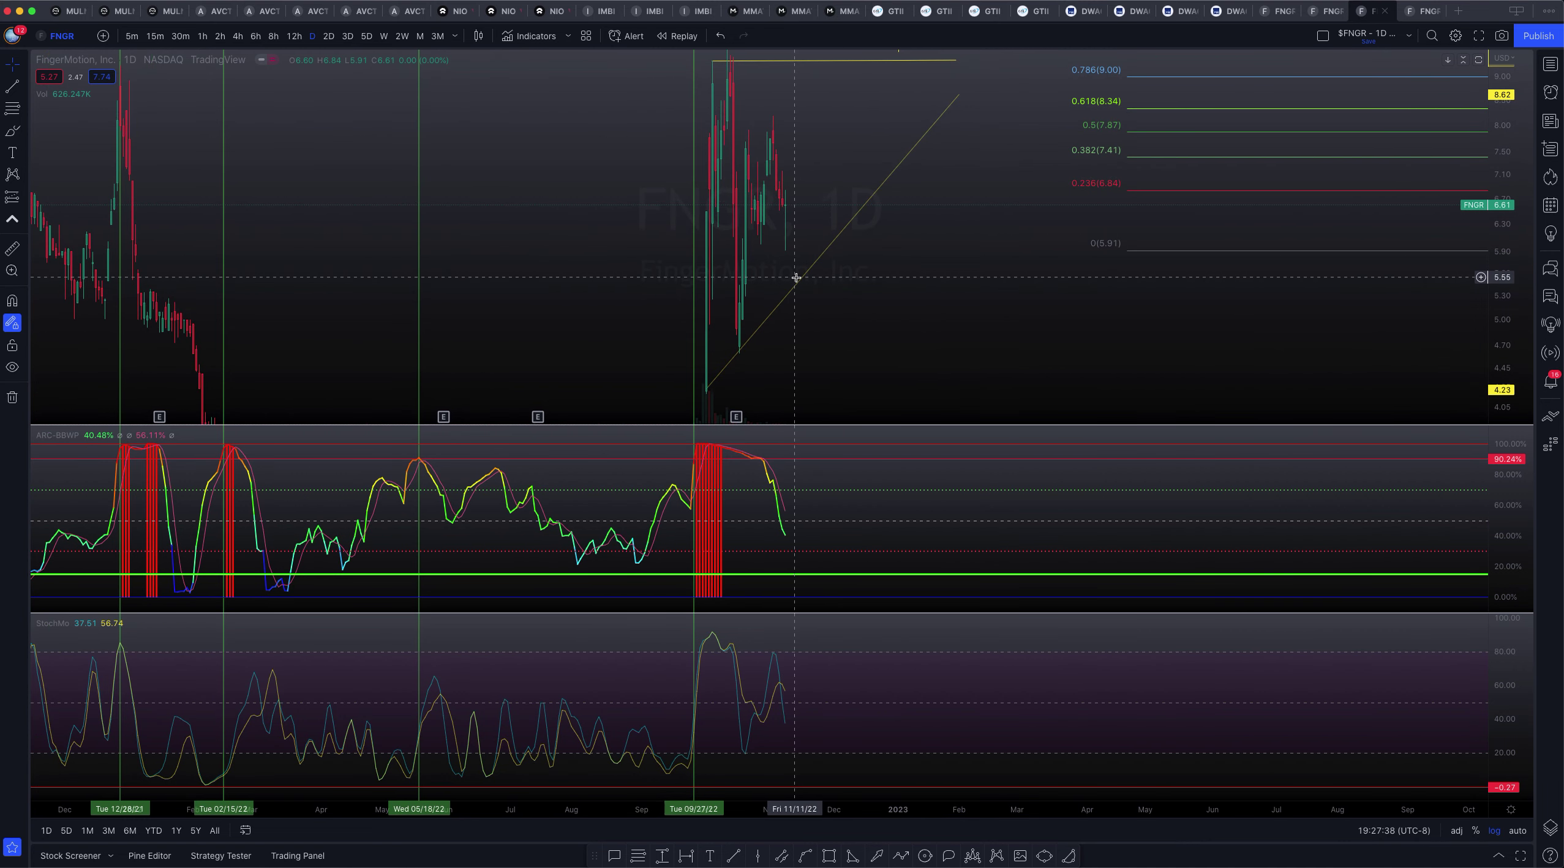
scroll(796, 278, up, 3)
drag(743, 272, 1541, 341)
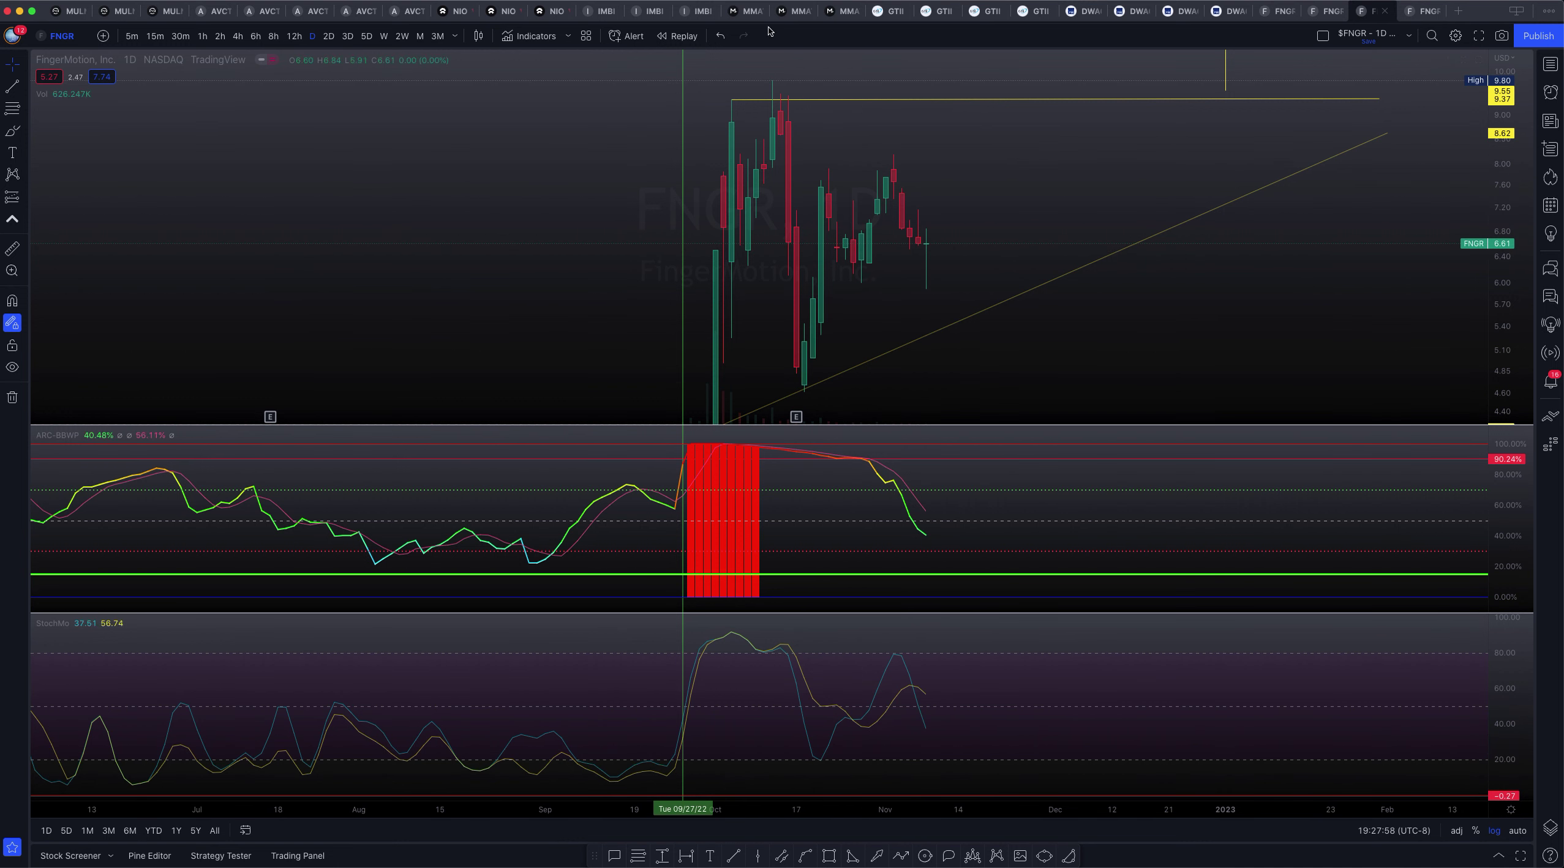
Show the FNGR RSI chart over 2019–2024, compressing its price scale to fit all candles.
click(1412, 15)
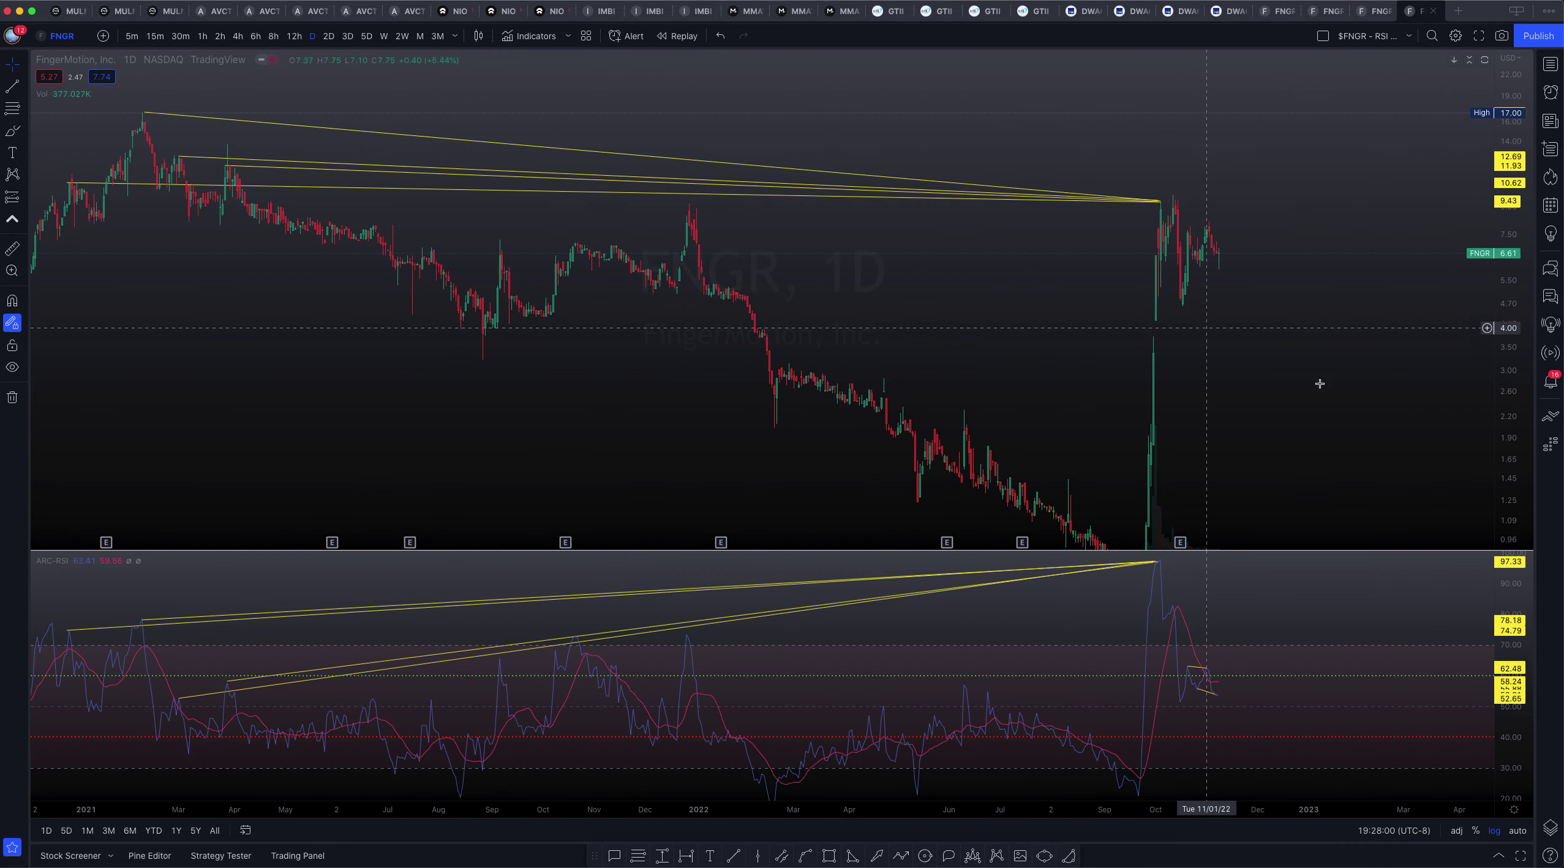
drag(1320, 381, 1160, 381)
scroll(1160, 381, down, 5)
drag(1354, 391, 995, 356)
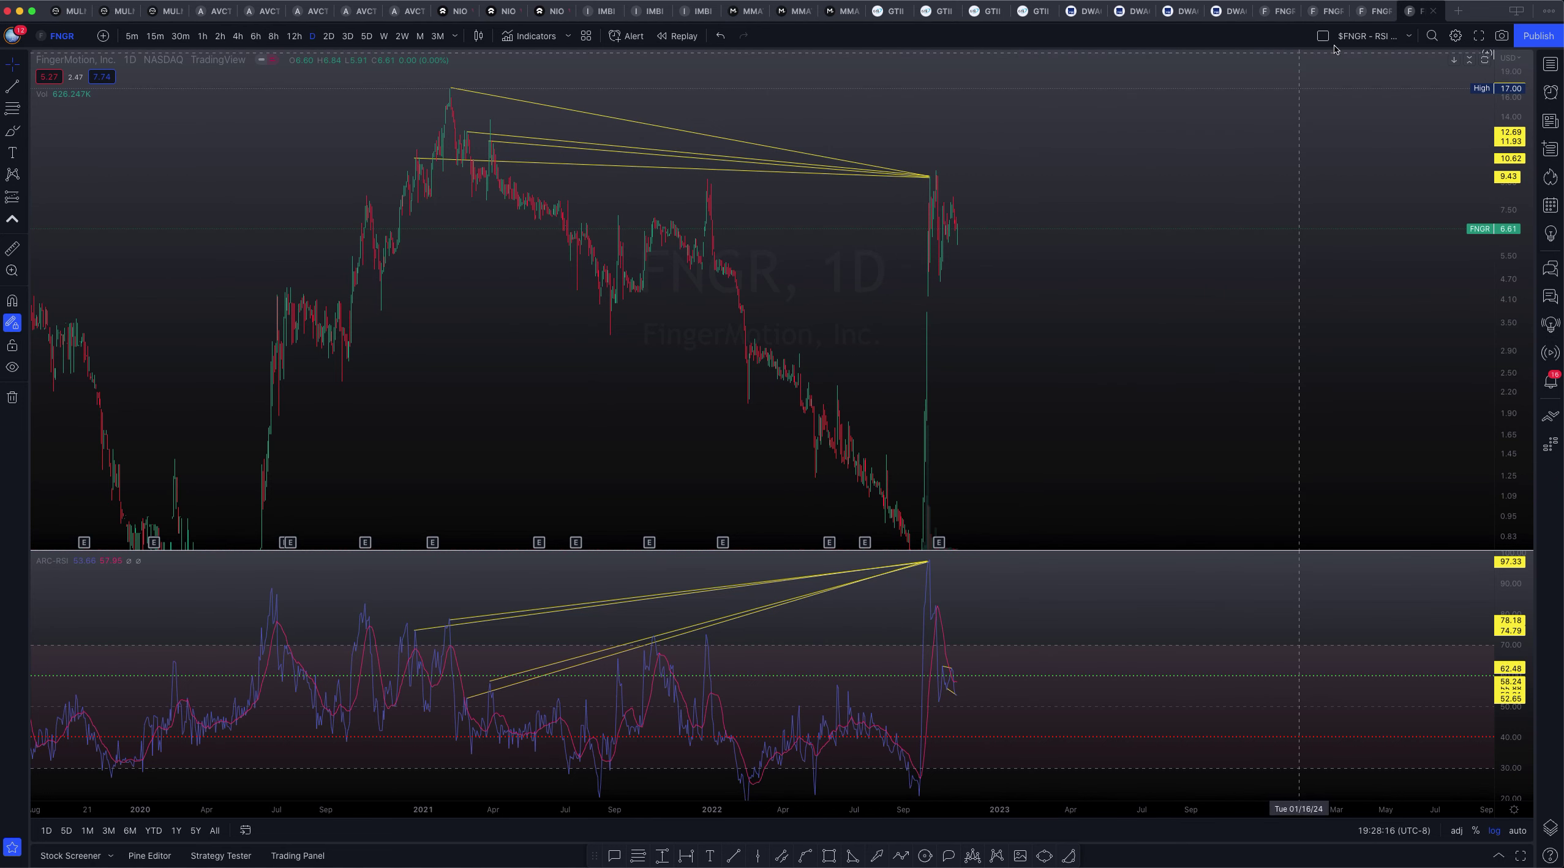
click(1382, 15)
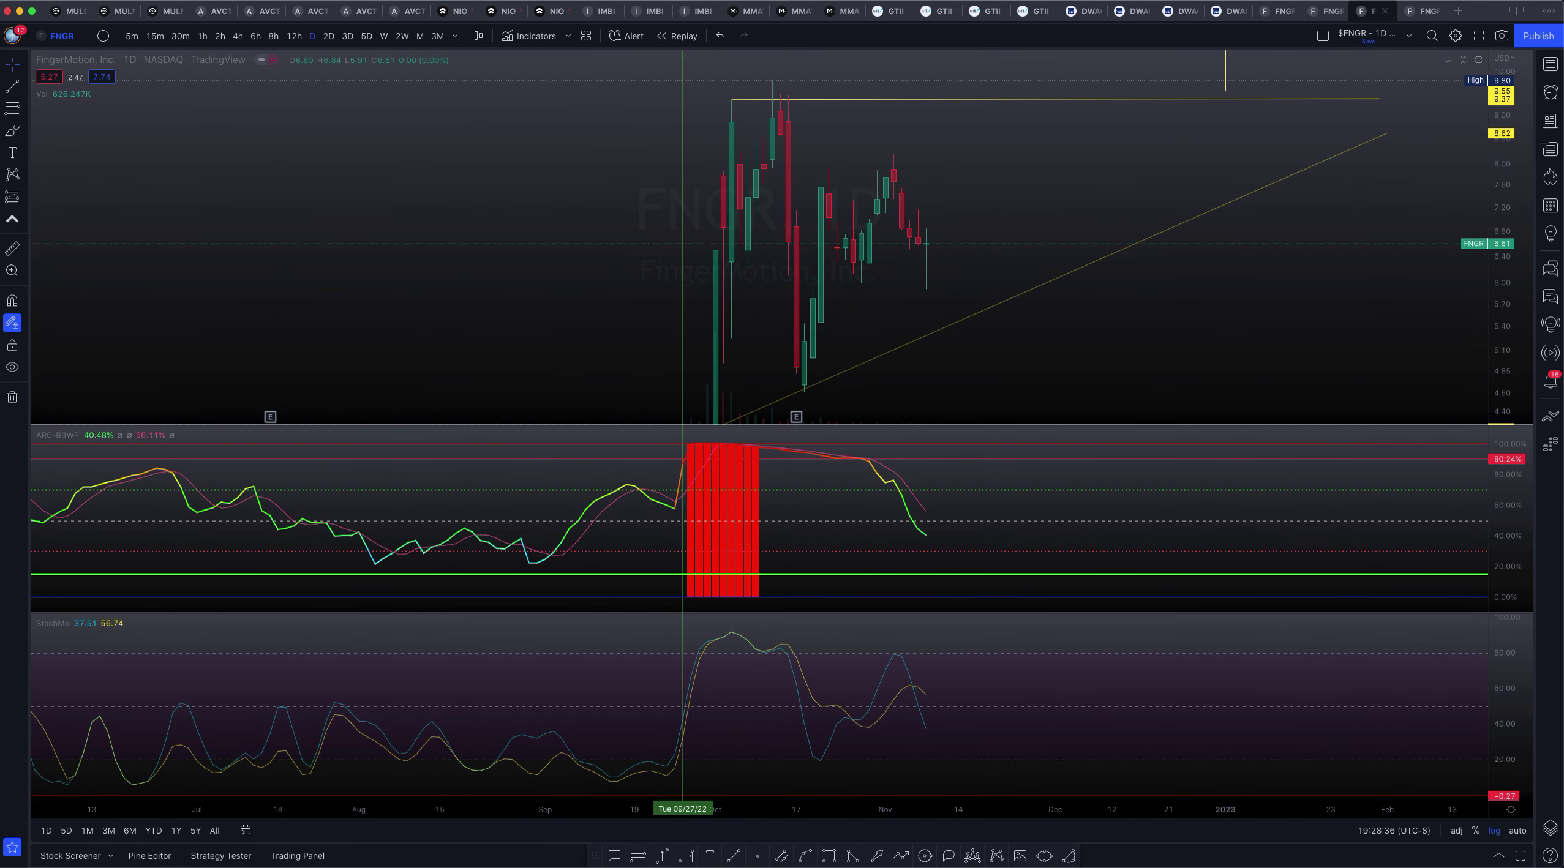
click(1421, 11)
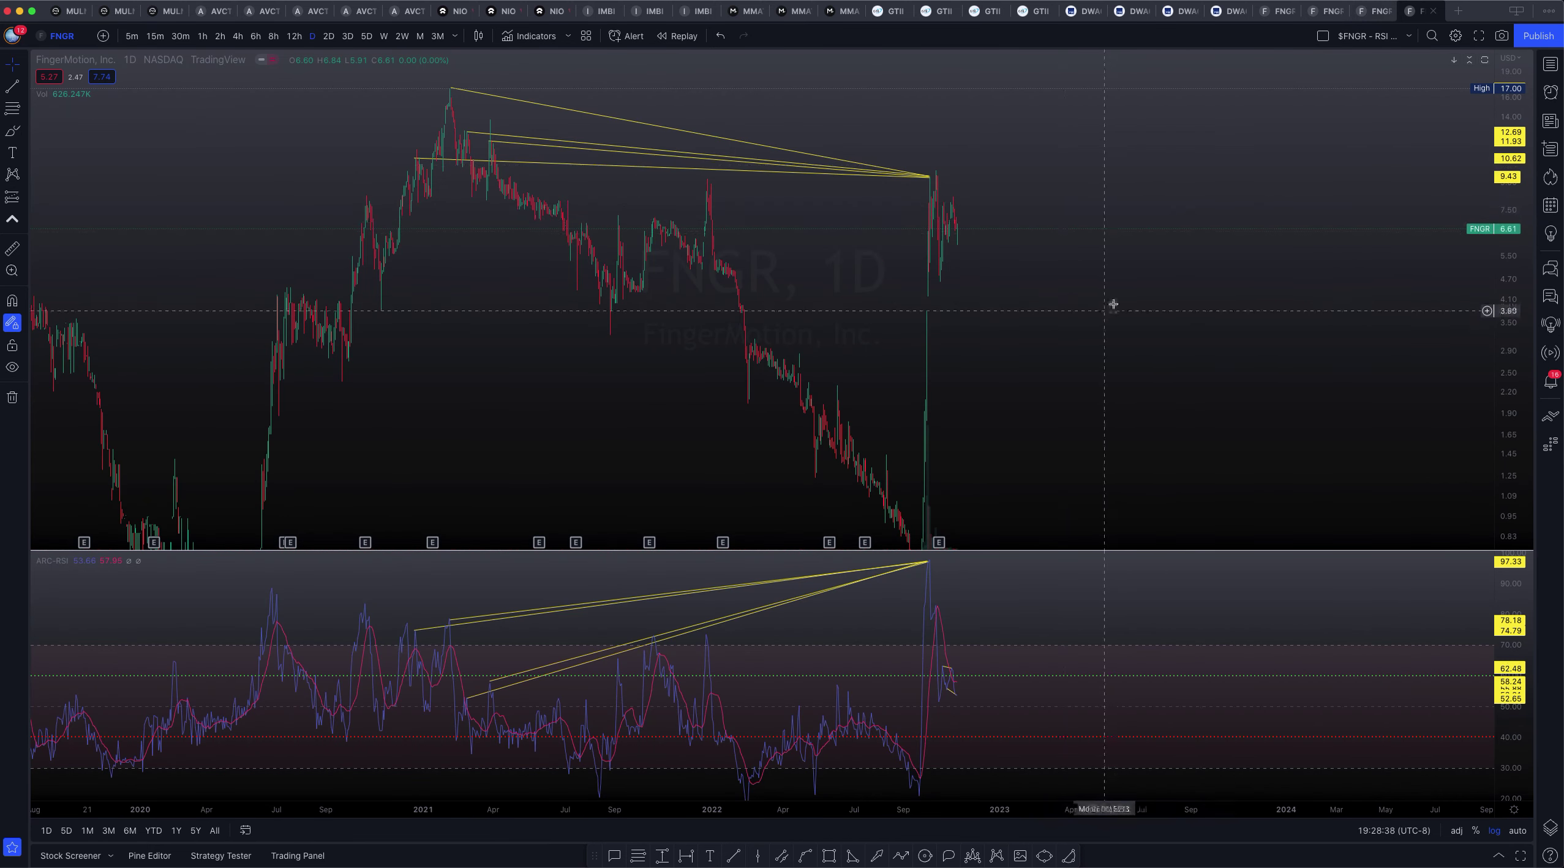
drag(1111, 306, 1141, 224)
drag(1508, 167, 1542, 348)
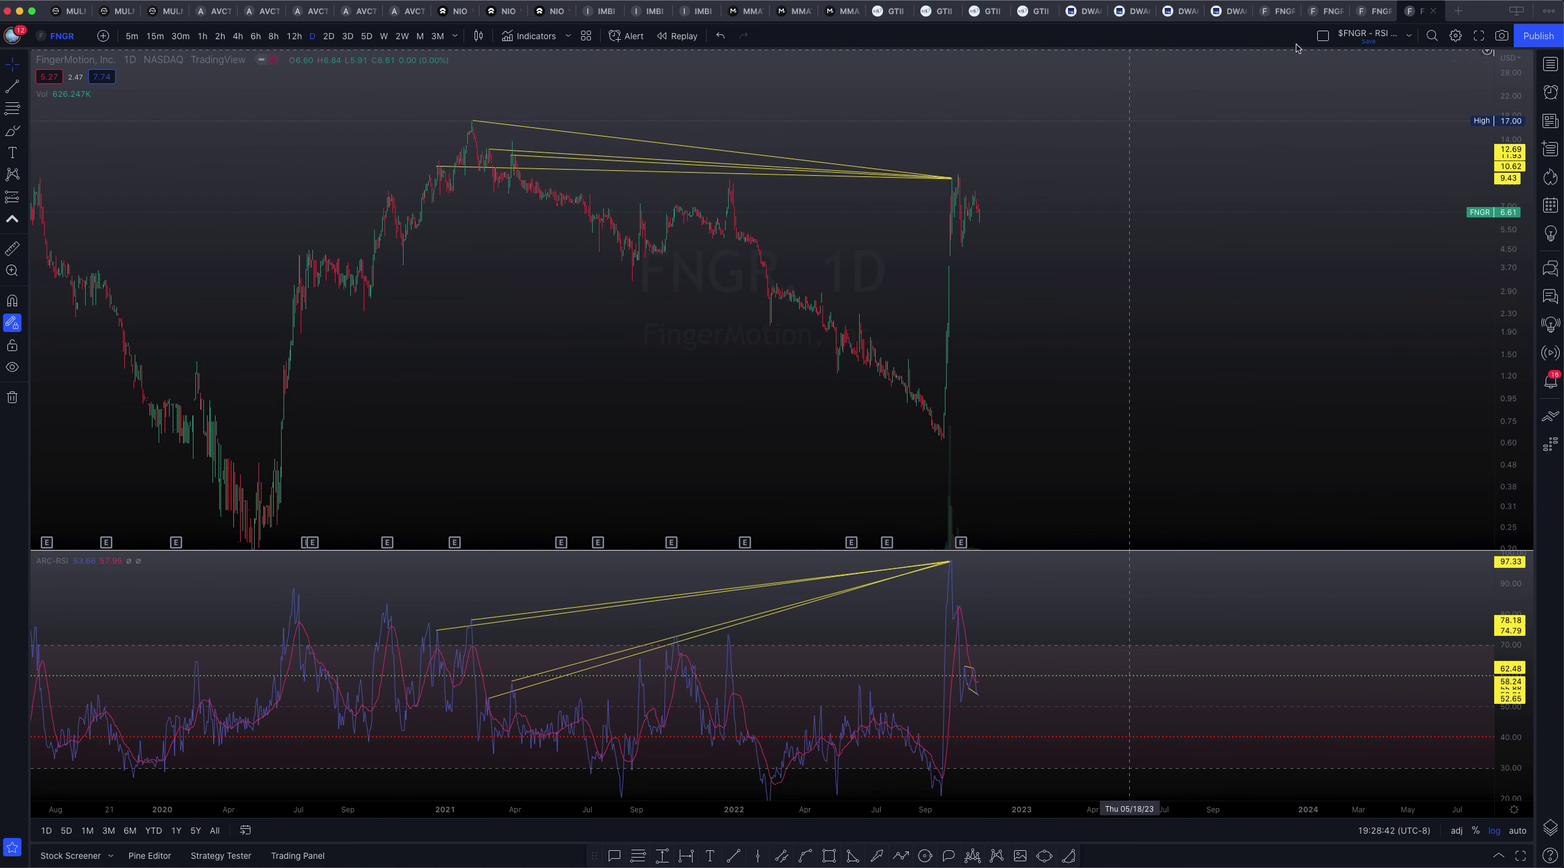
Split into four stacked charts showing only their RSI panes, with the top chart on 30m bars.
click(1323, 35)
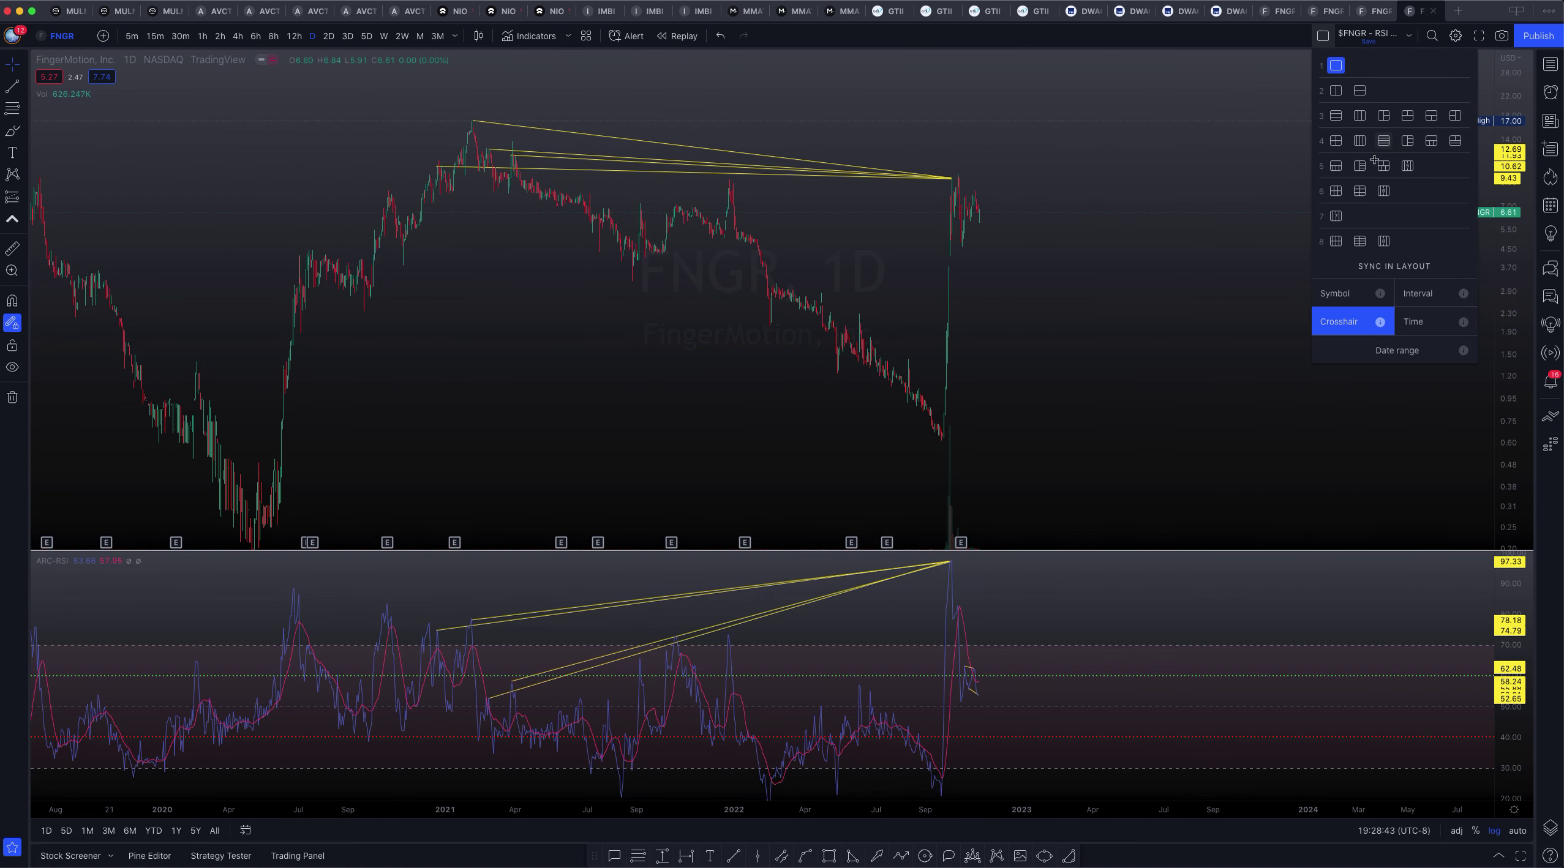
click(1383, 141)
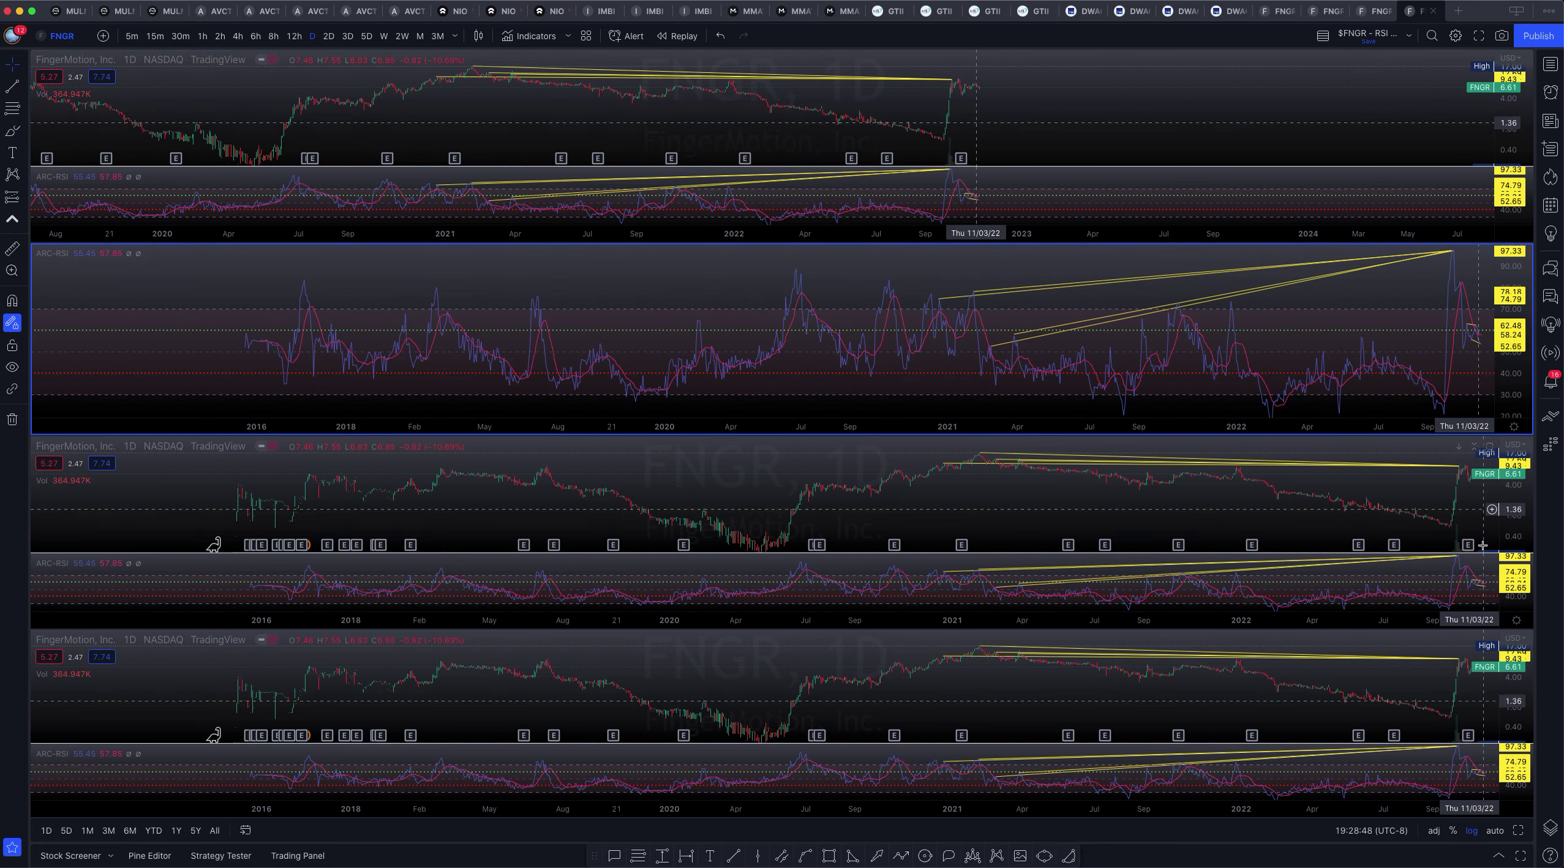
click(1489, 564)
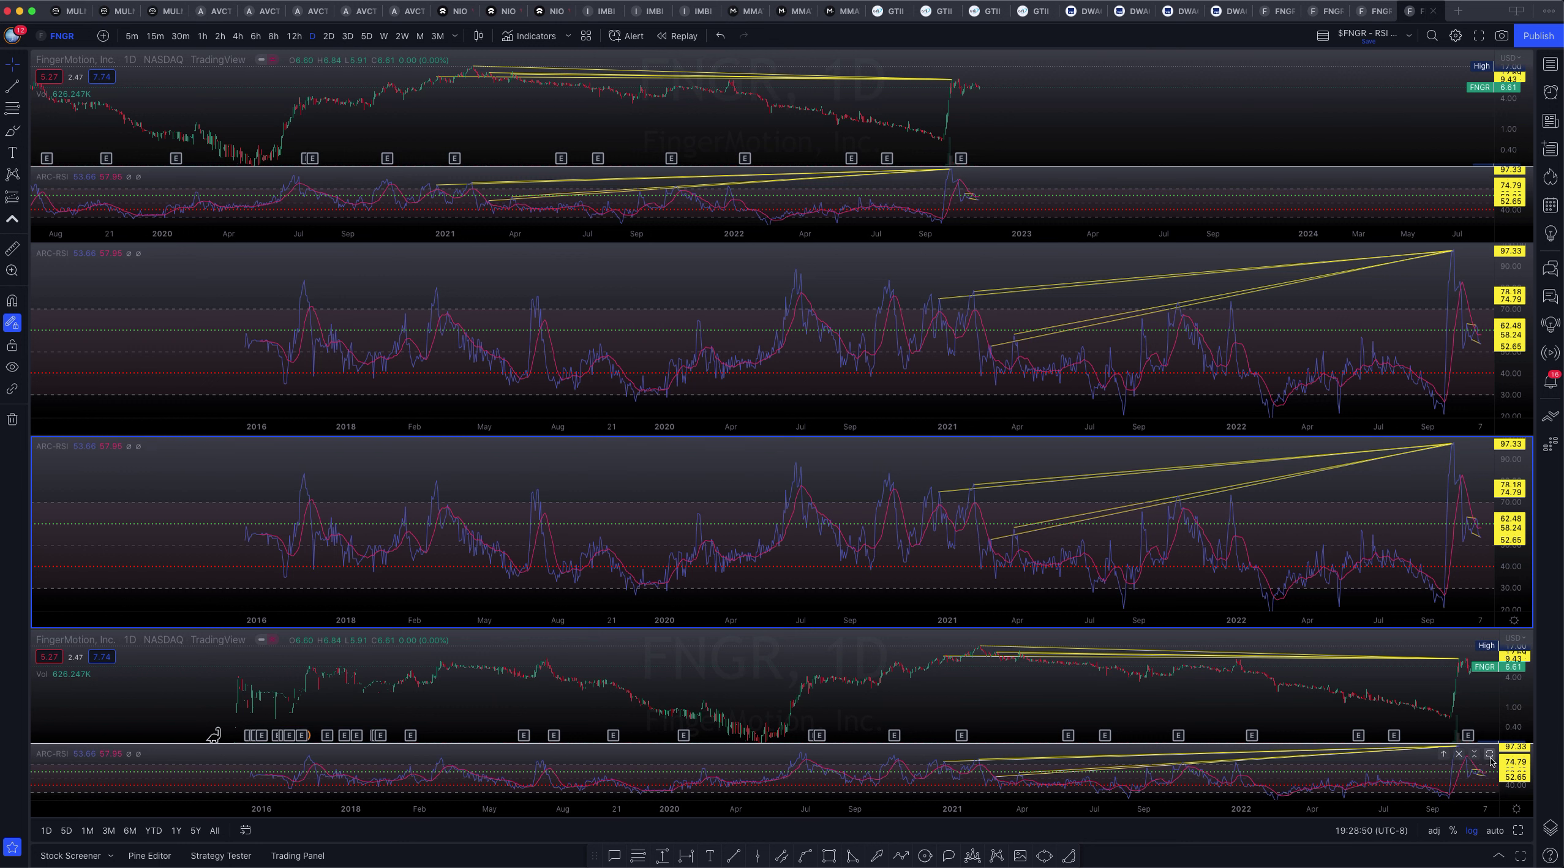
click(1490, 756)
drag(1355, 363, 881, 316)
click(1482, 179)
click(181, 36)
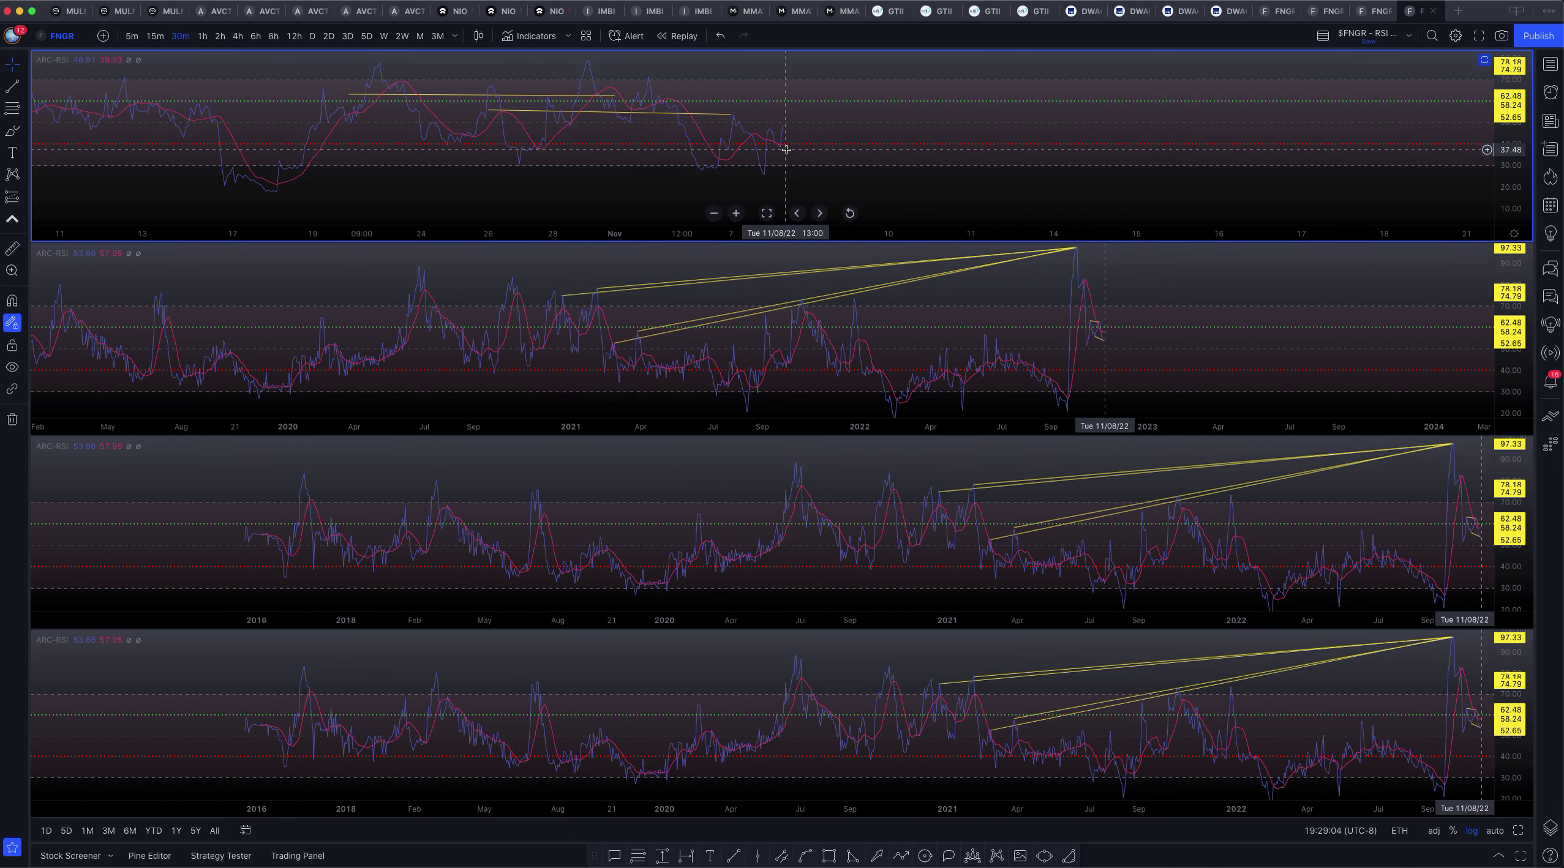
Set the second RSI chart to 2-hour bars and the third to 6-hour bars.
click(1226, 353)
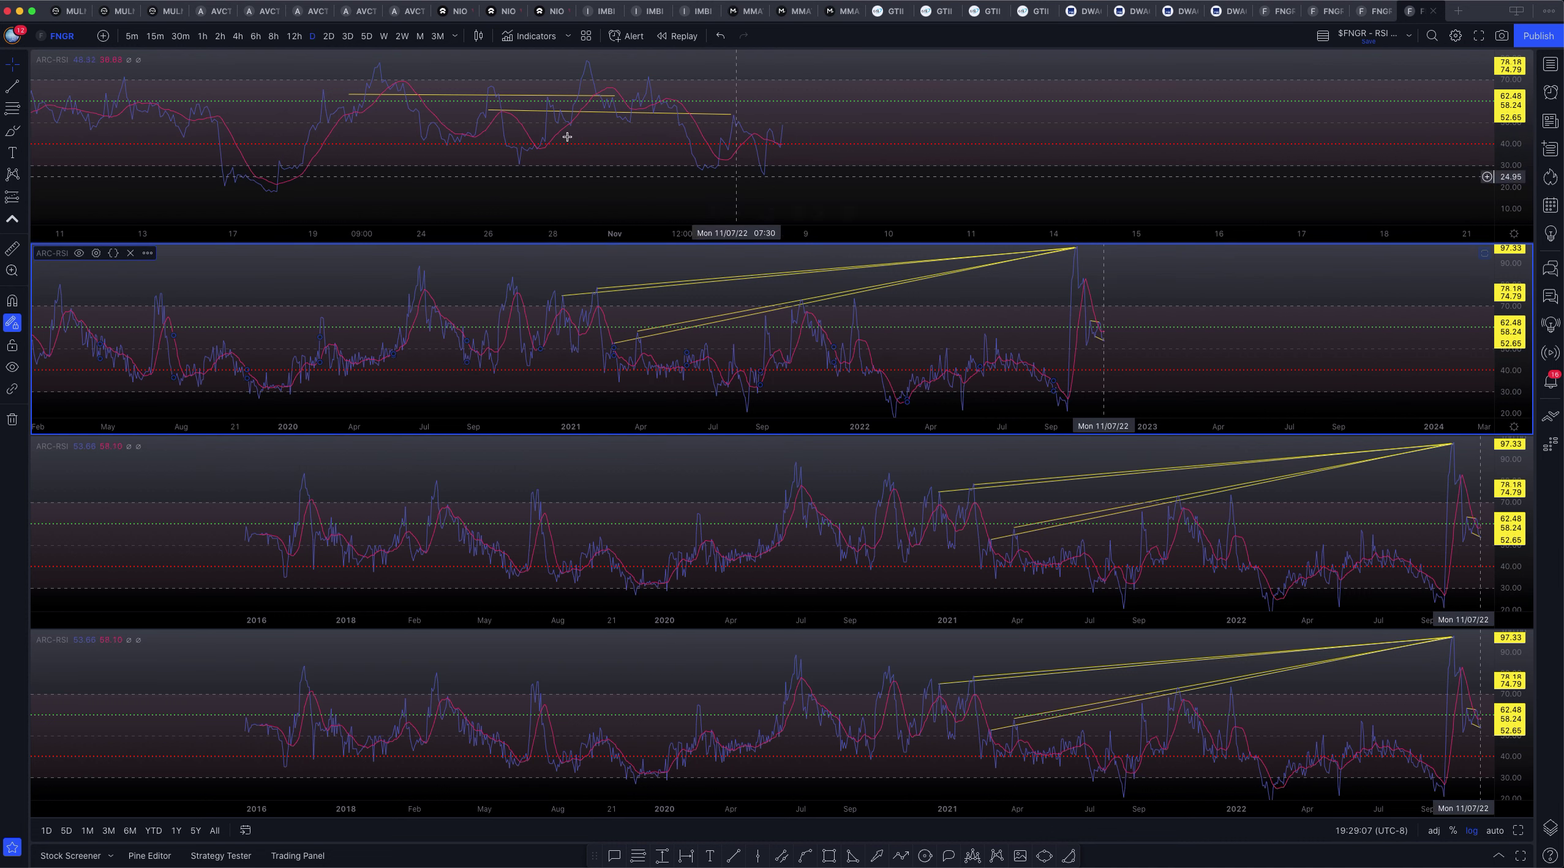
click(220, 36)
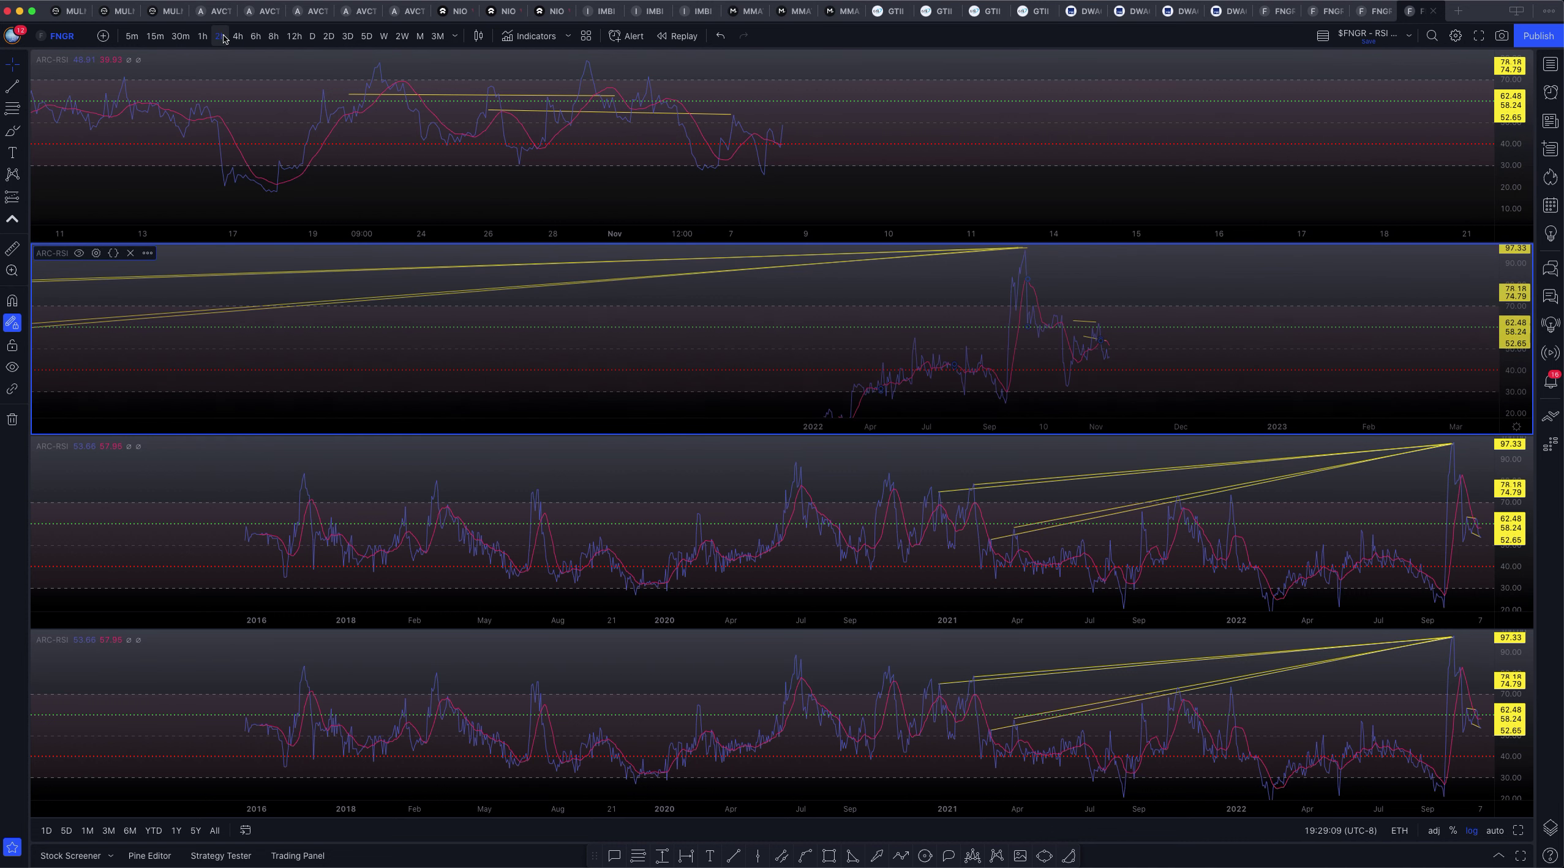
scroll(959, 331, right, 10)
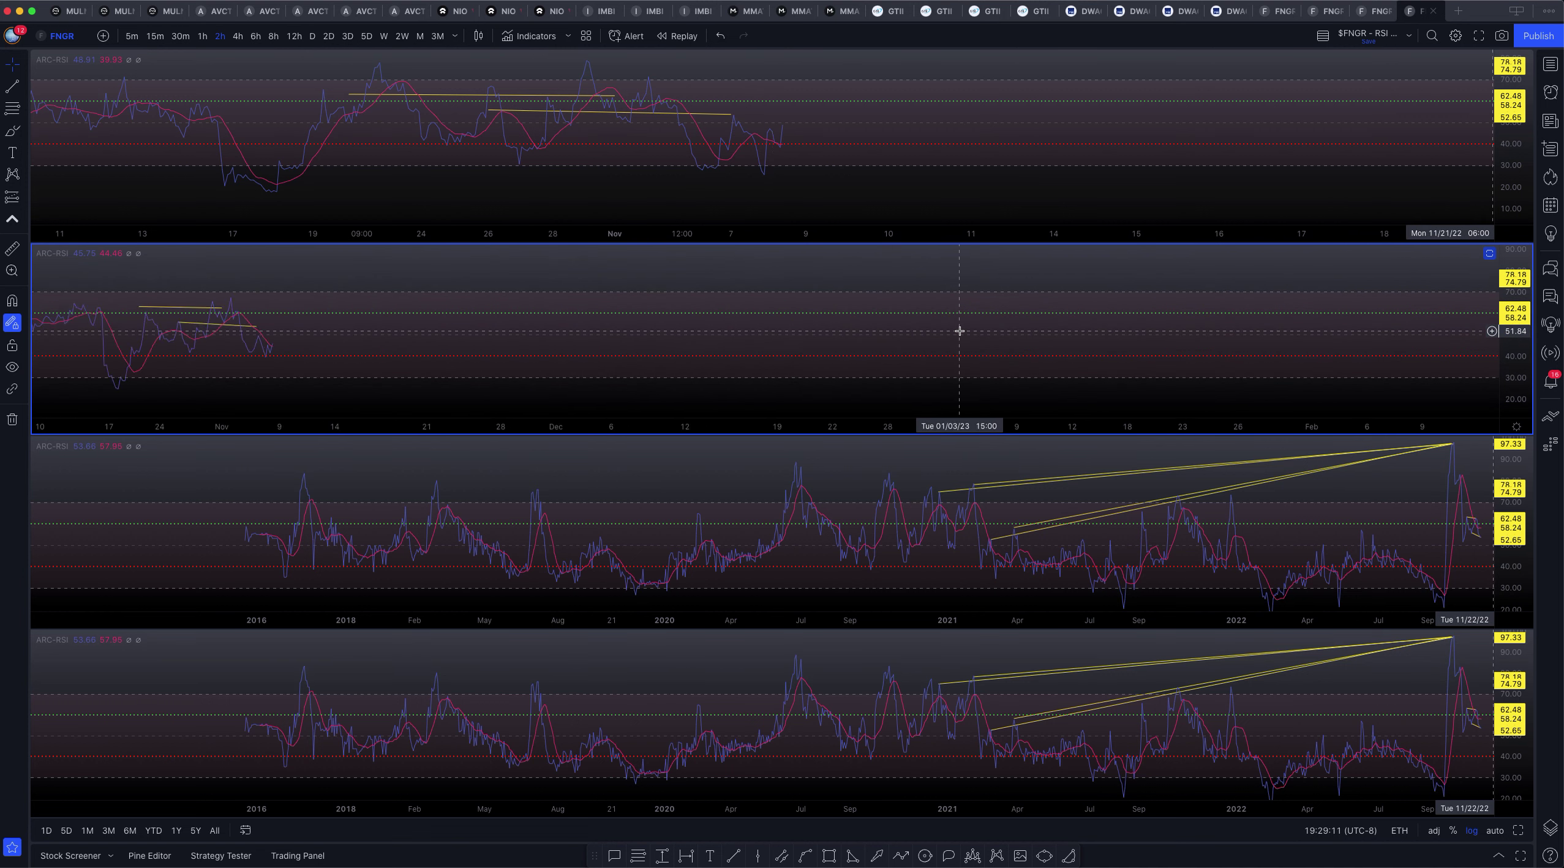
scroll(959, 331, left, 10)
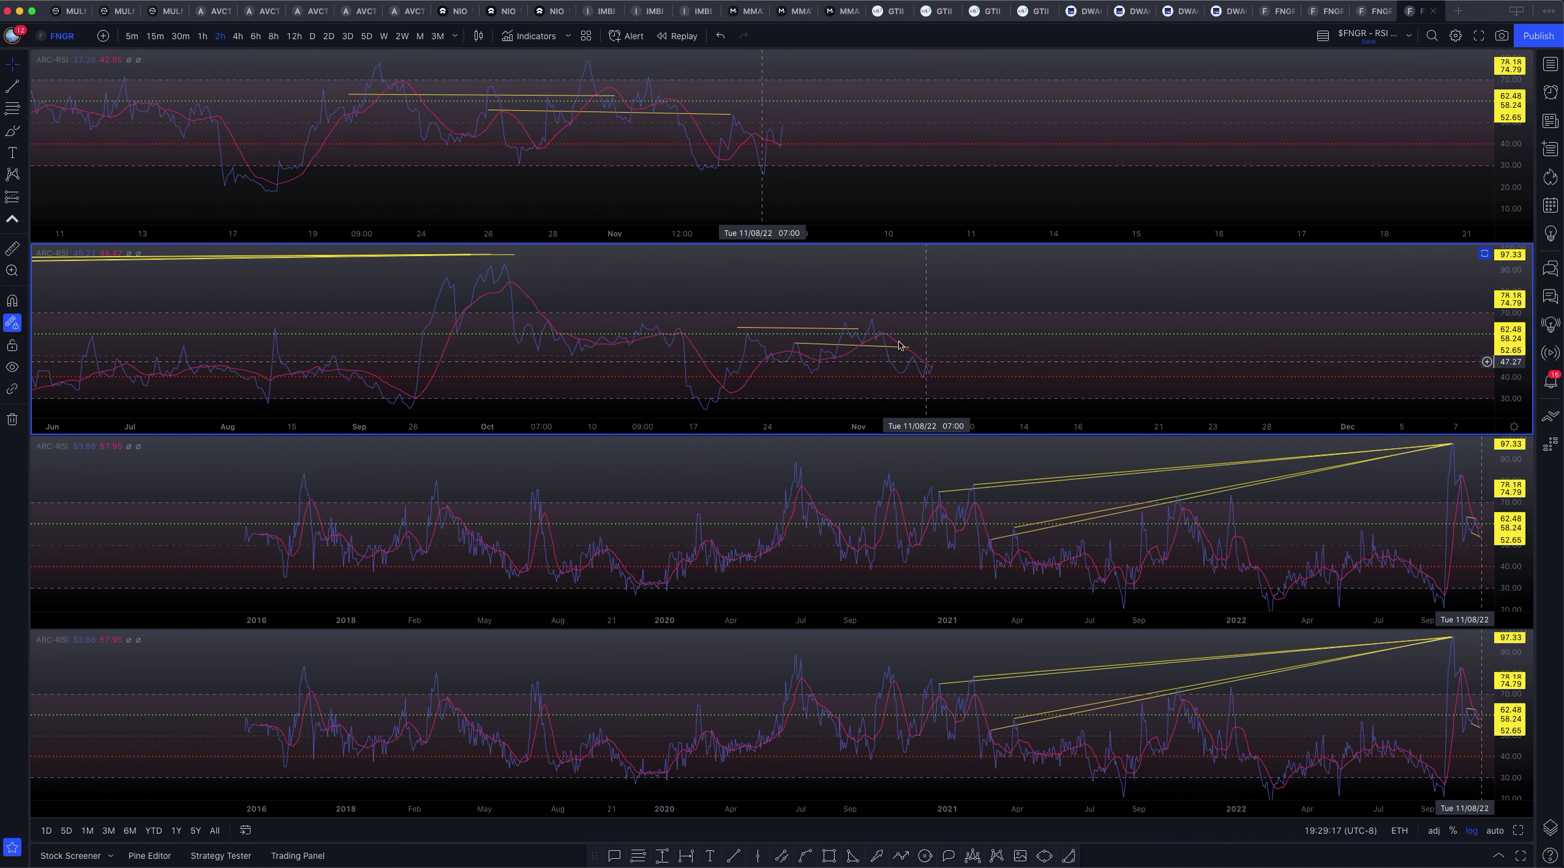
click(1154, 516)
drag(1155, 517, 791, 509)
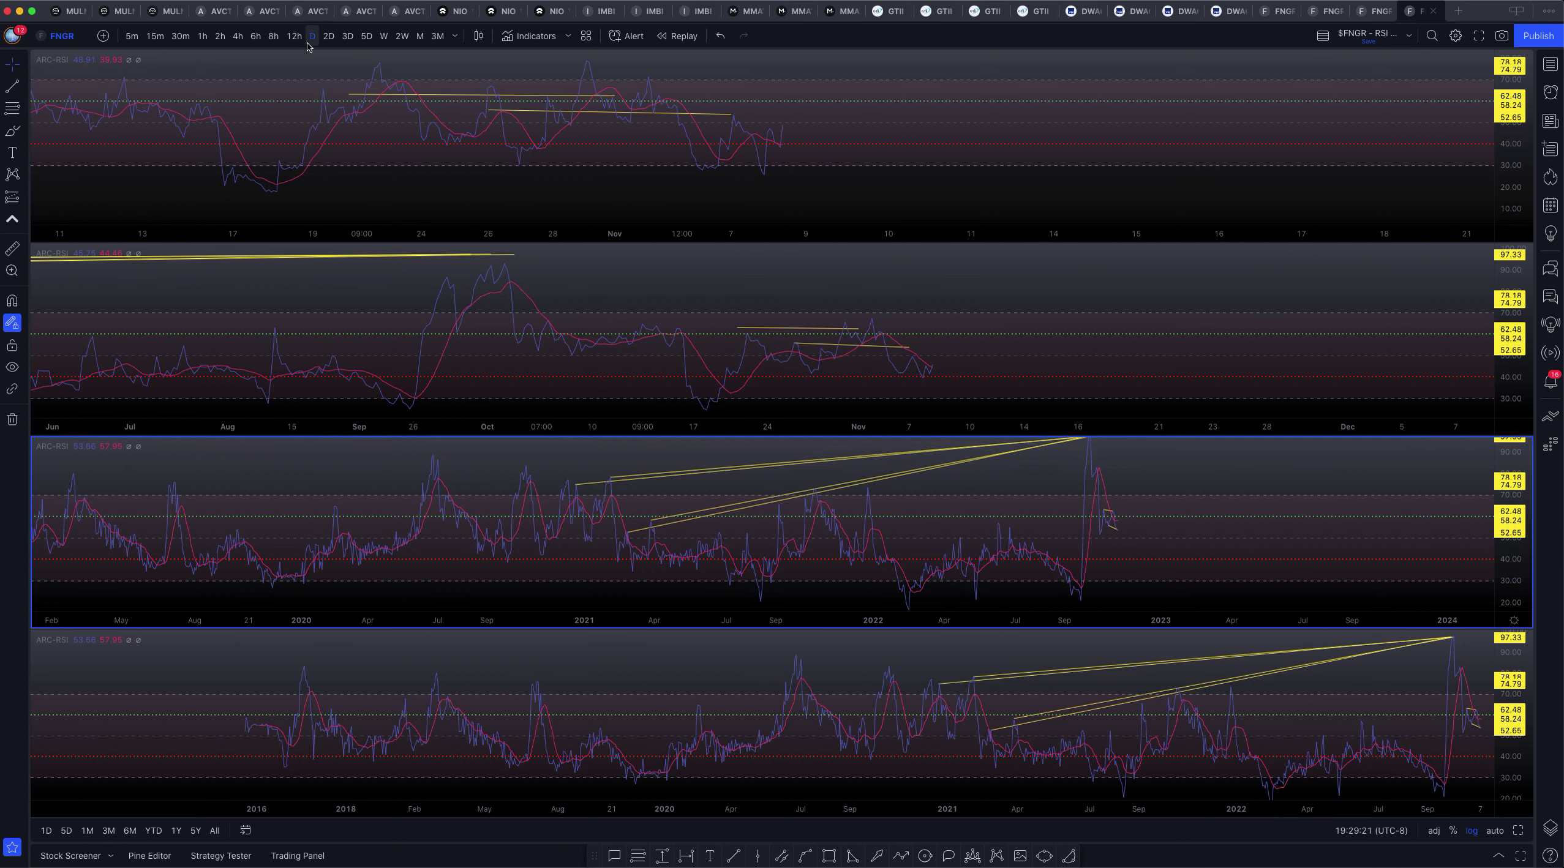
click(256, 37)
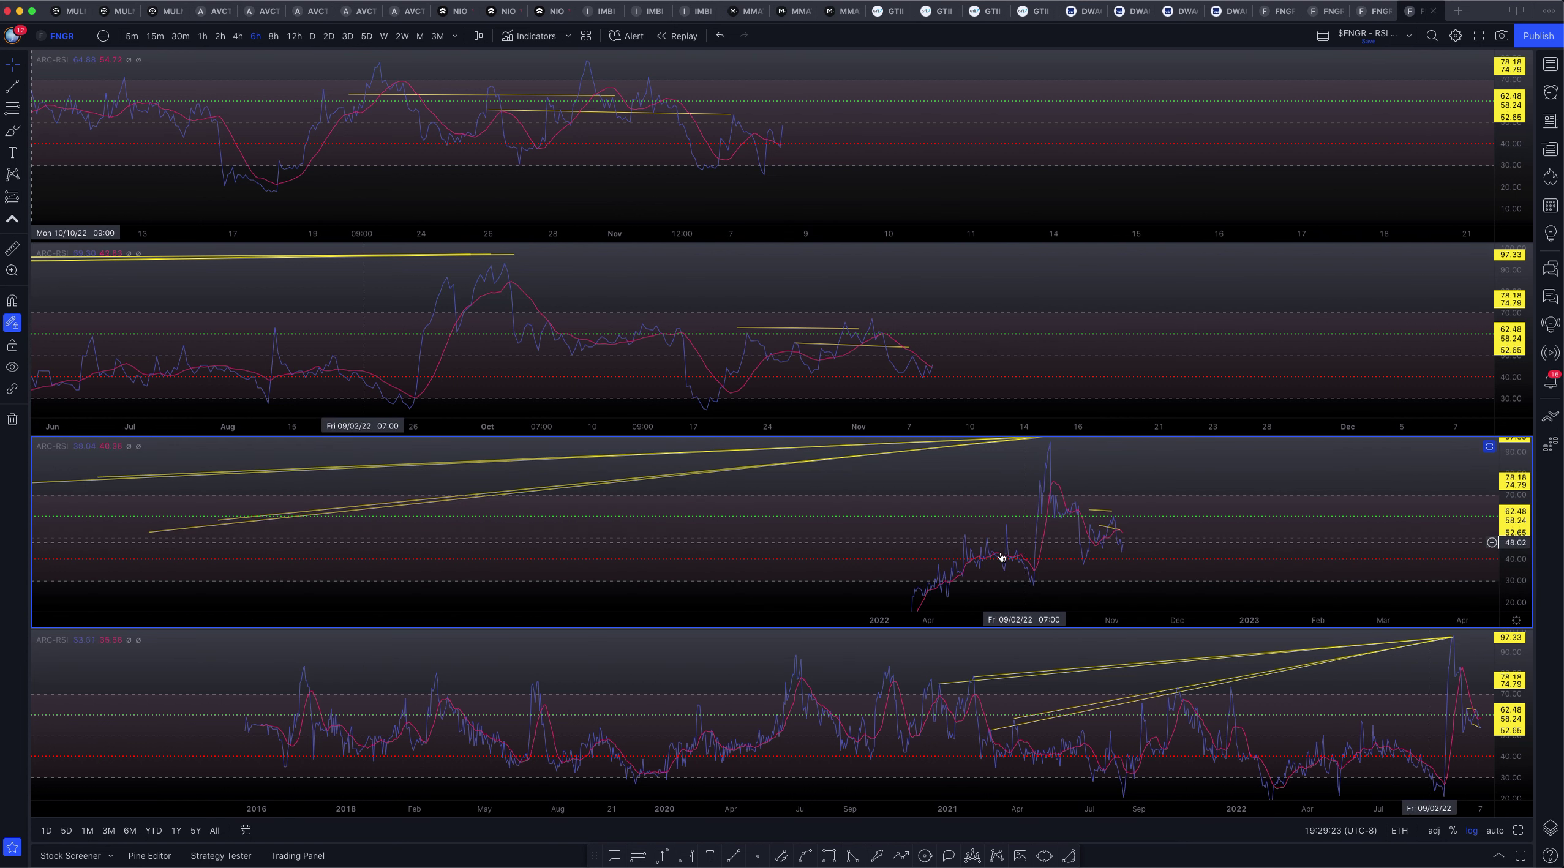
scroll(1000, 553, right, 10)
scroll(838, 606, up, 3)
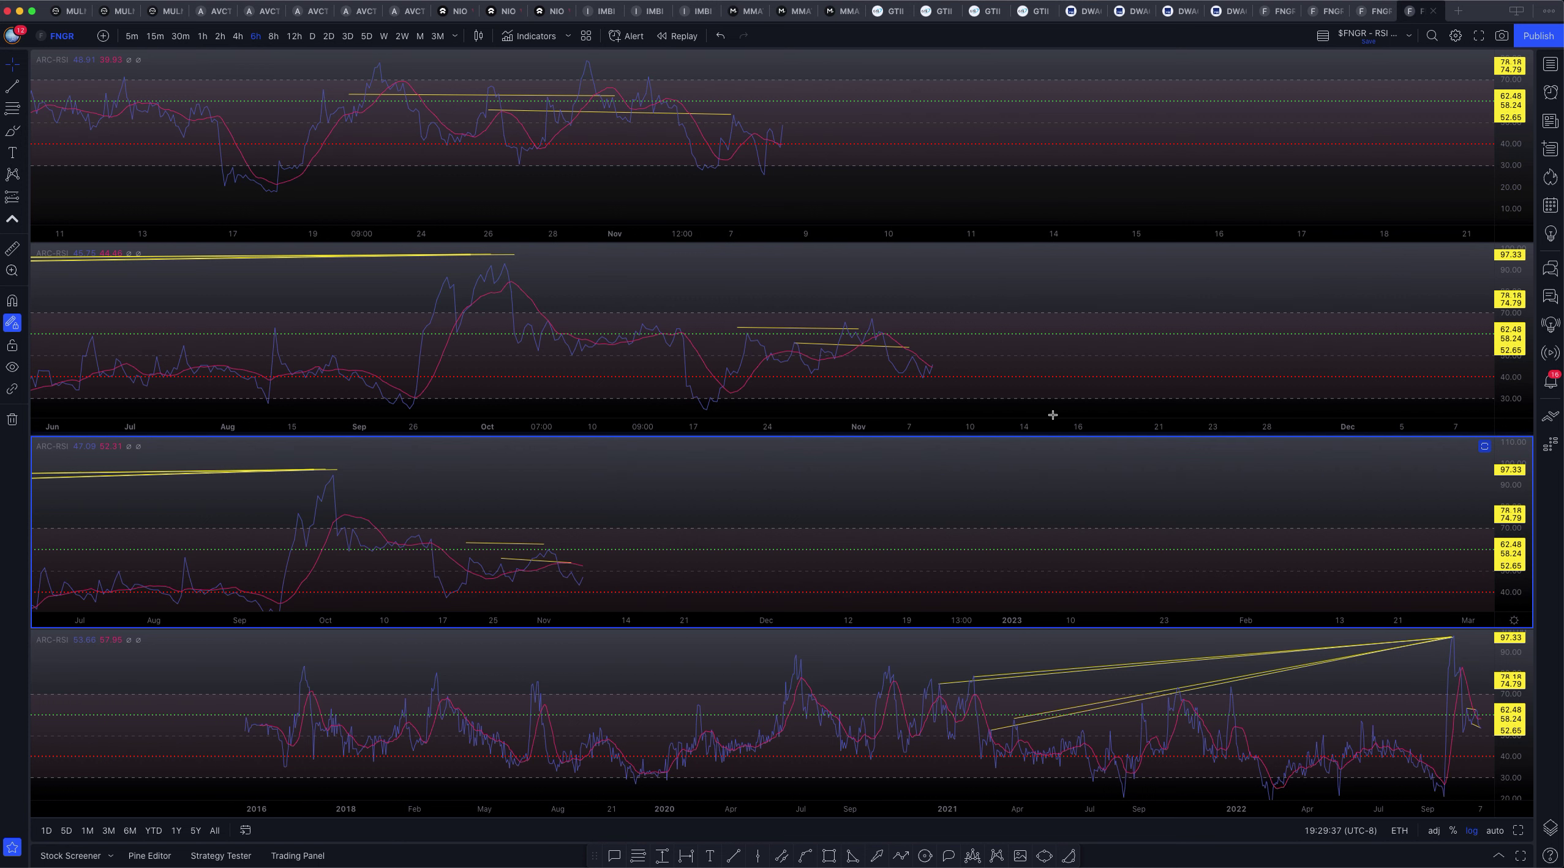
Set the bottom chart to 12-hour bars, magnify its RSI spike, then show the daily BBWP chart.
drag(1367, 697, 840, 698)
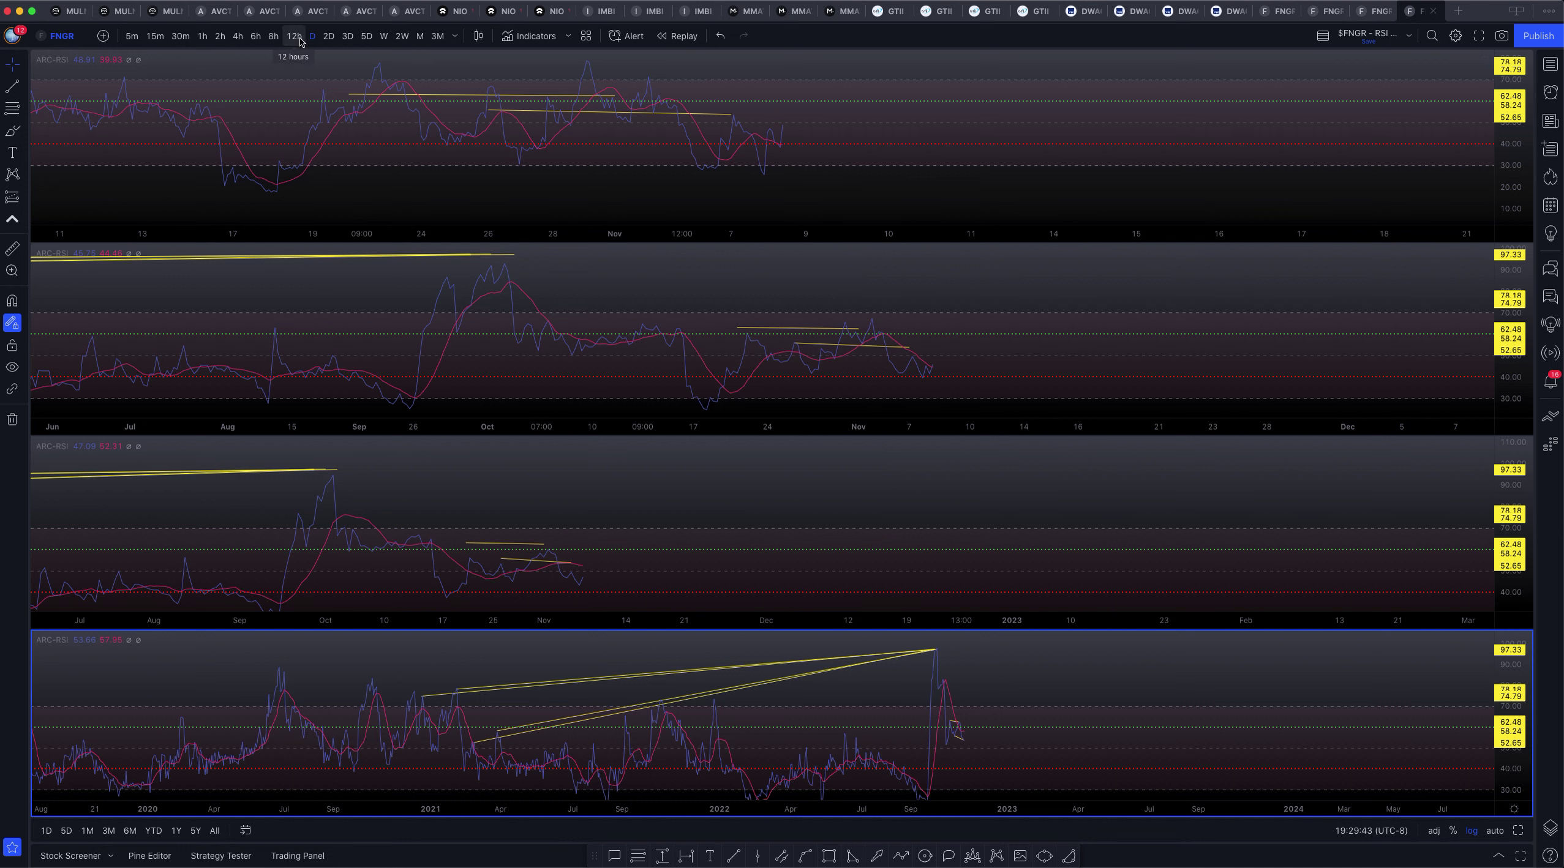
click(300, 41)
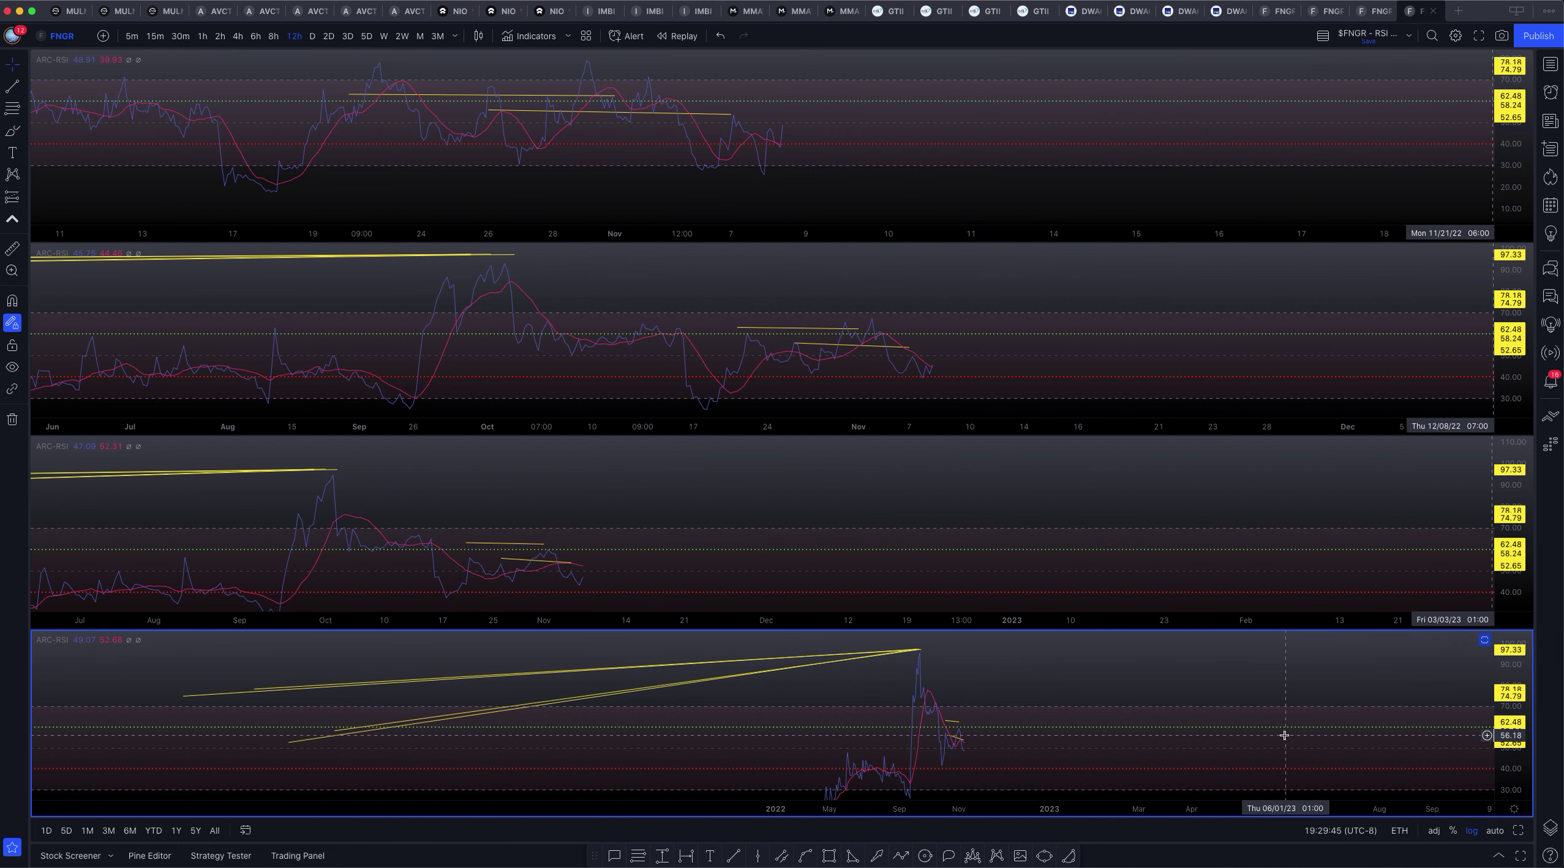
scroll(1277, 741, down, 2)
scroll(1139, 718, up, 5)
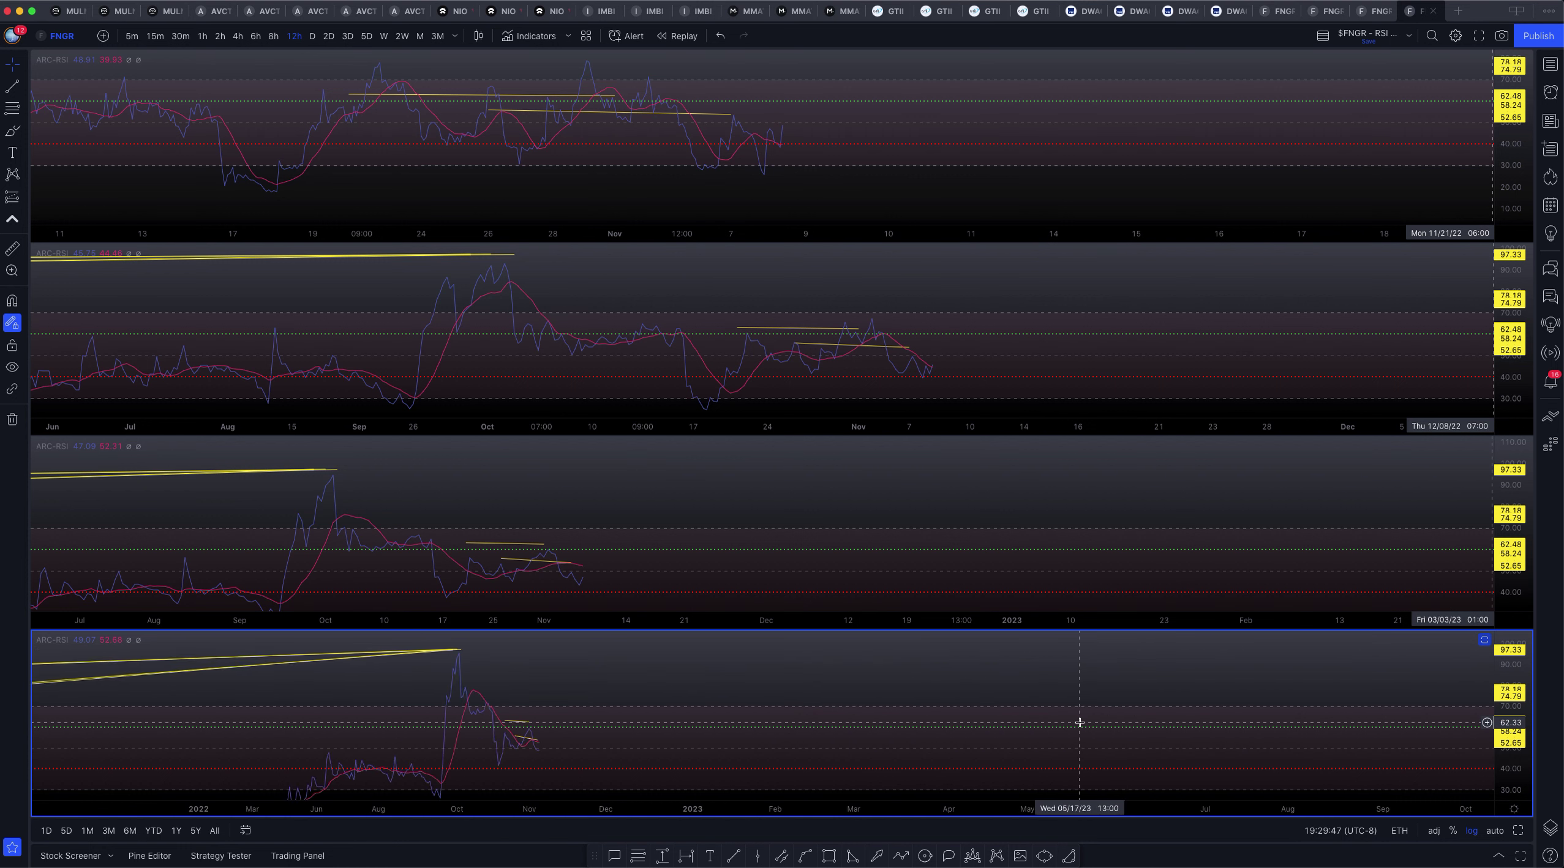
scroll(1079, 722, up, 2)
drag(356, 653, 799, 683)
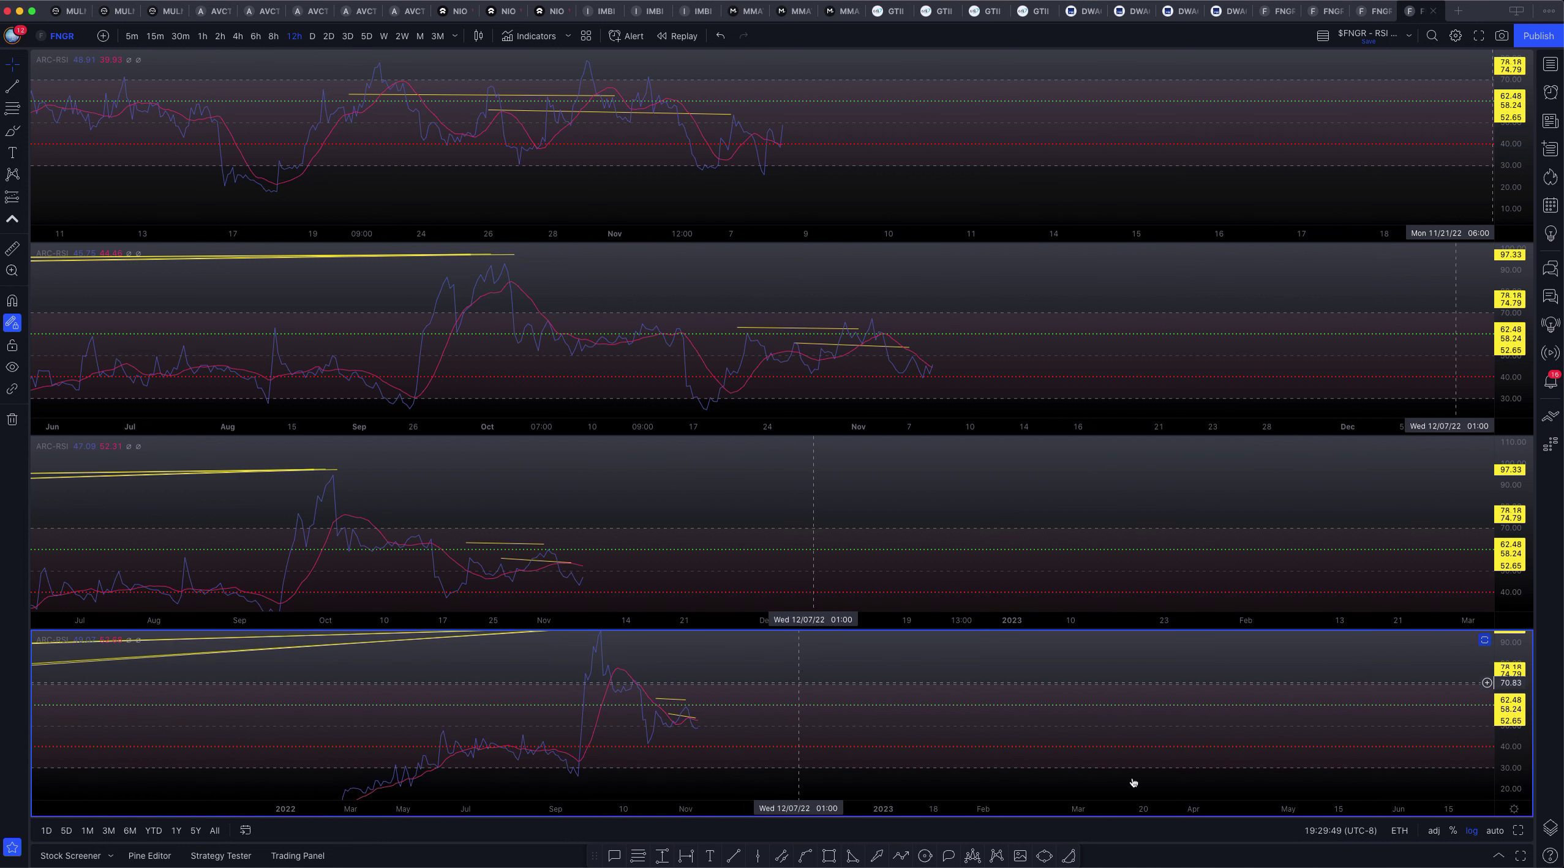
drag(1511, 766, 1514, 681)
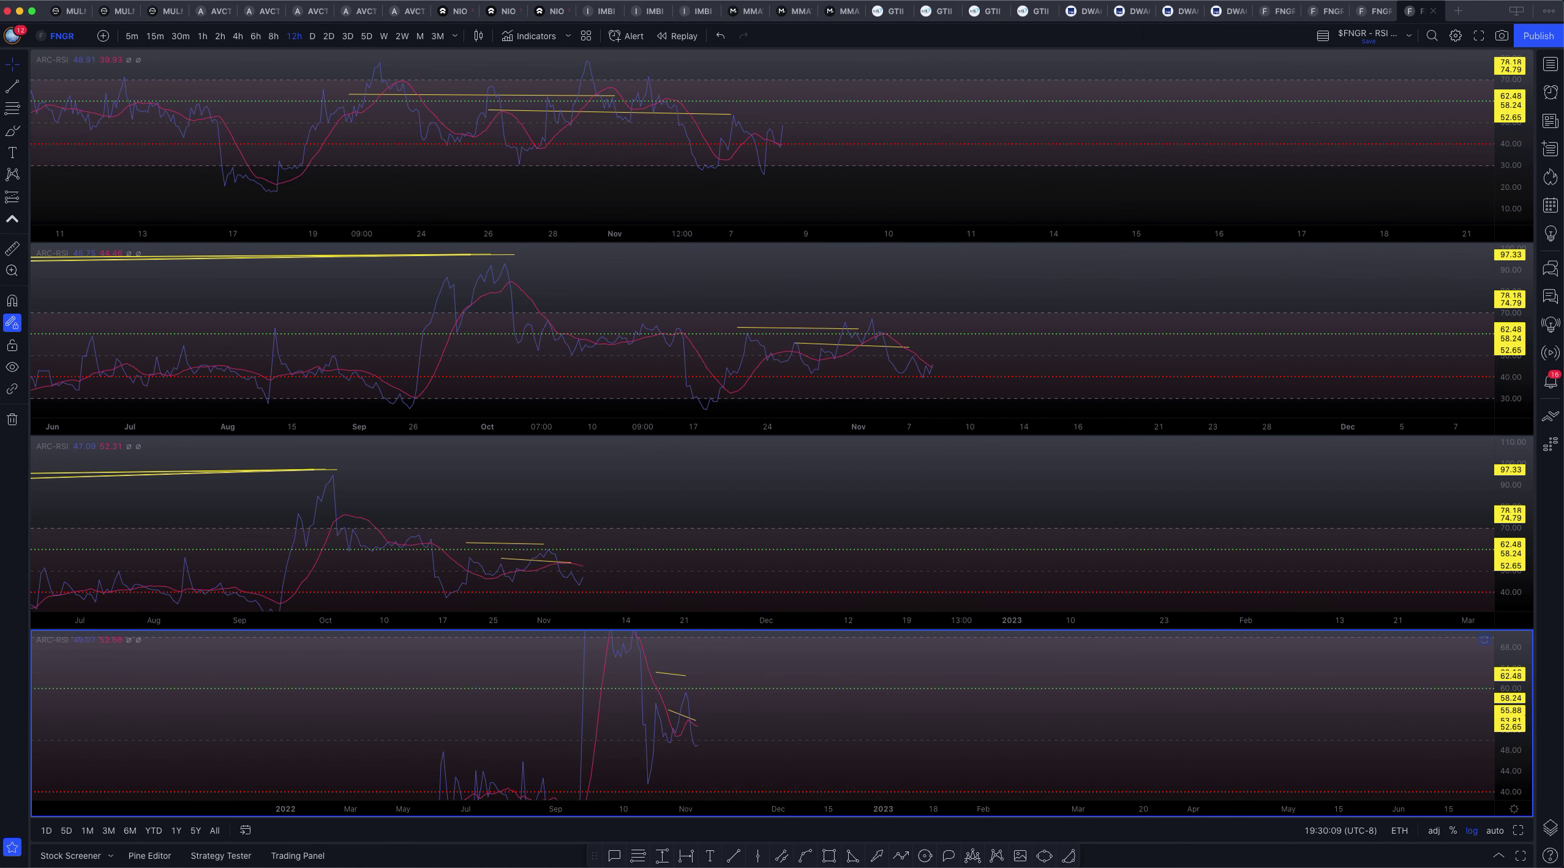
click(1381, 18)
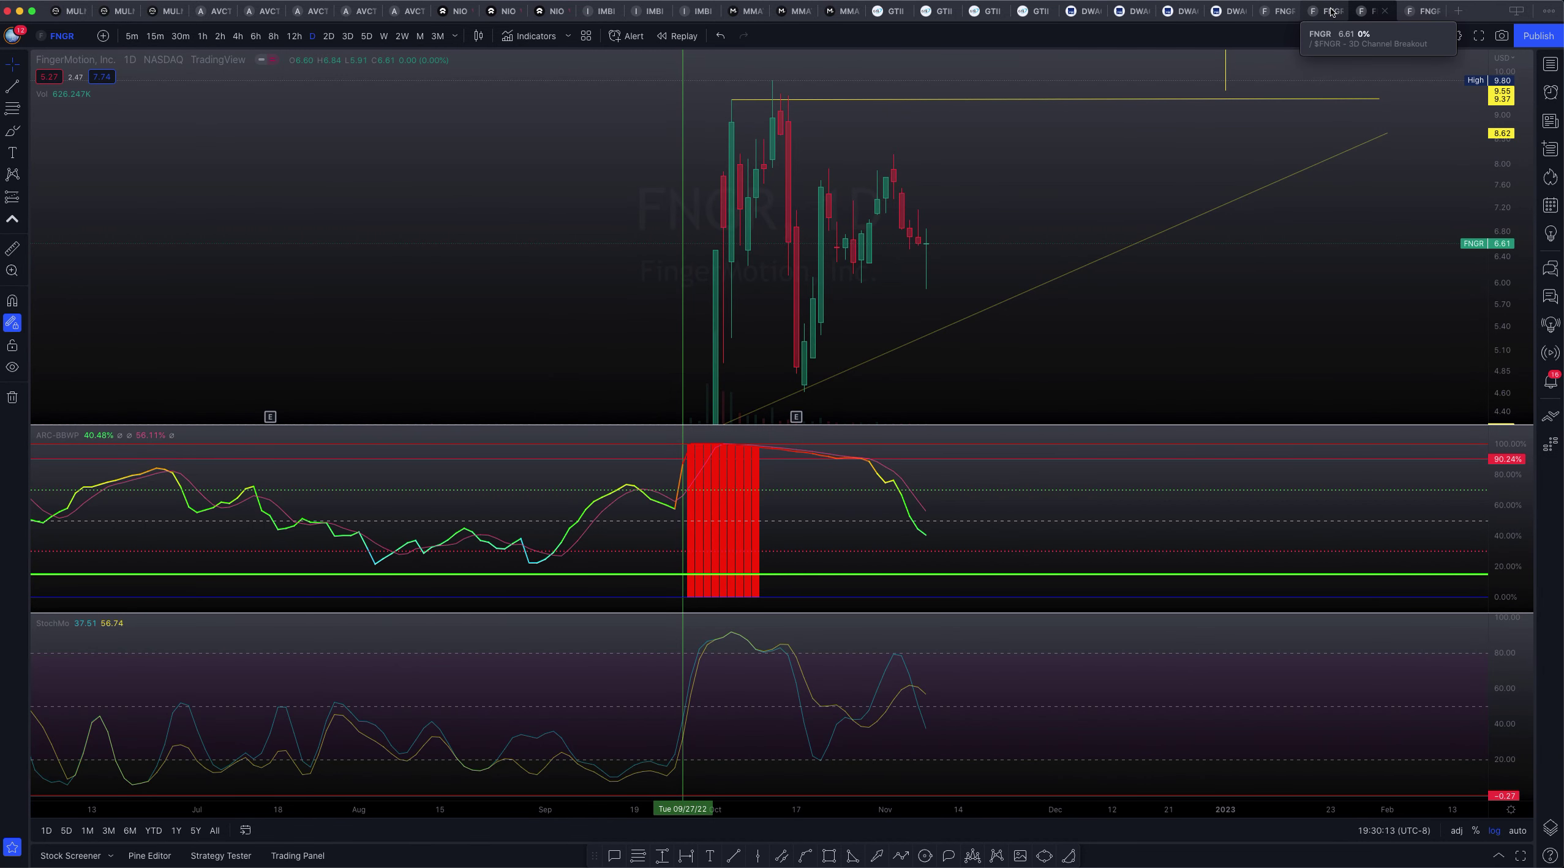
On the daily BBWP chart, draw a Fibonacci extension from 7.16 down to 5.92.
click(1332, 12)
click(1378, 18)
drag(1293, 344, 1148, 396)
click(647, 853)
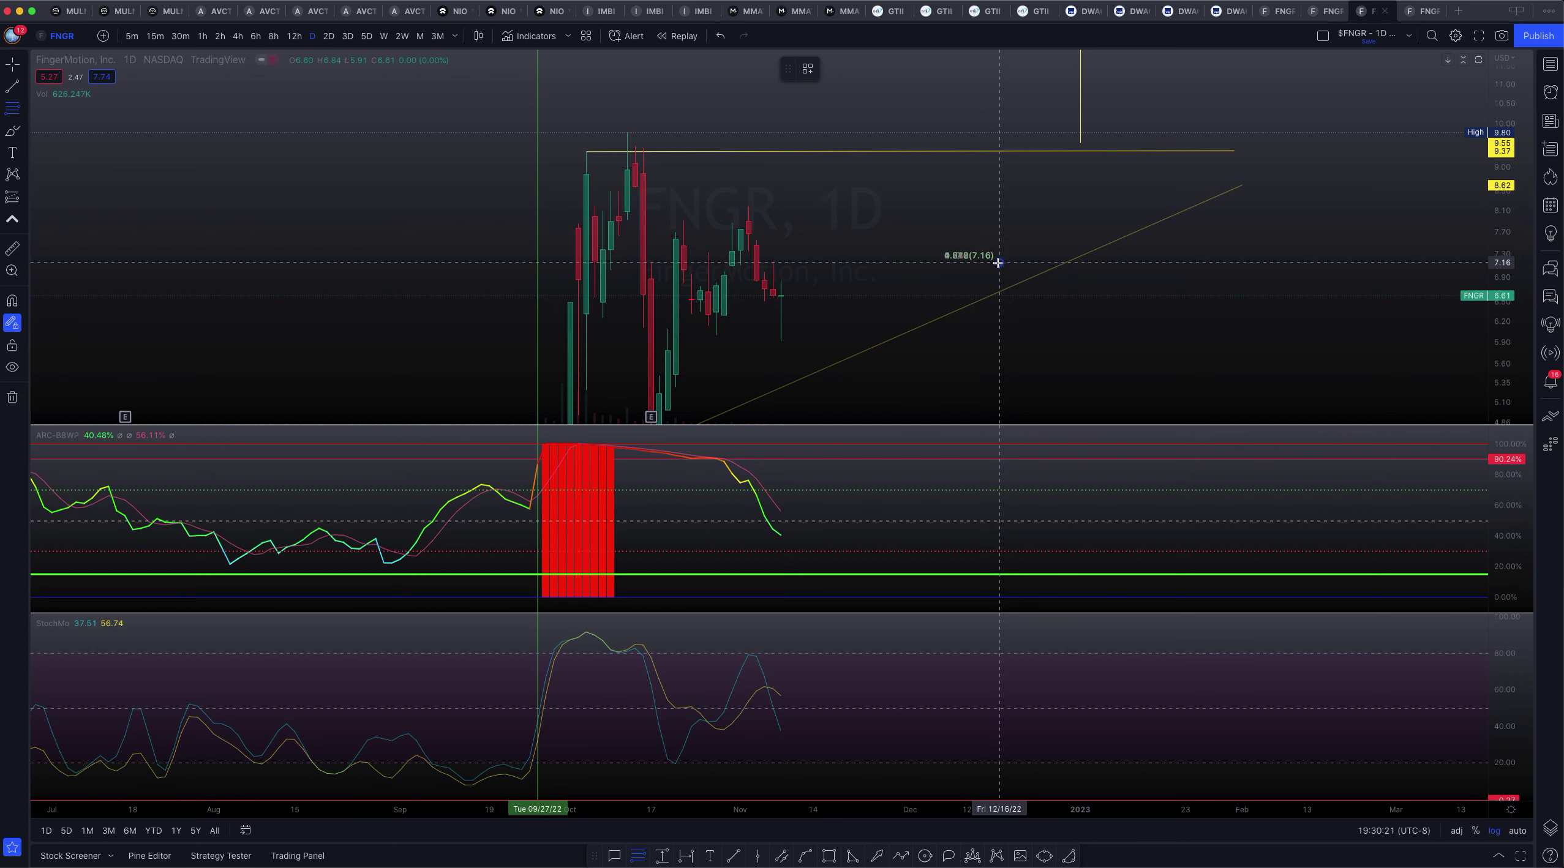
click(965, 341)
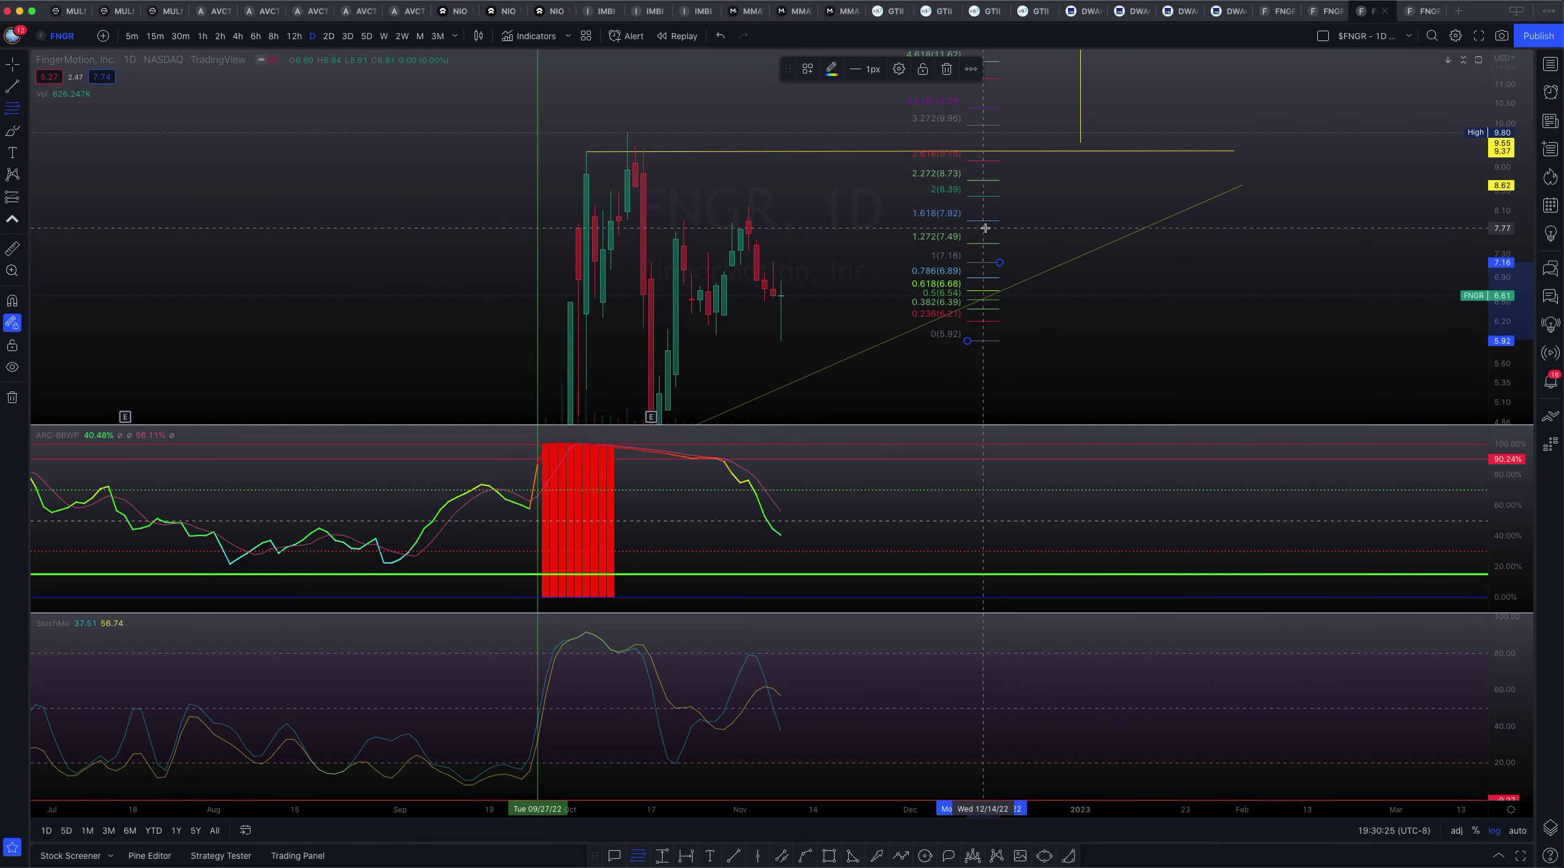